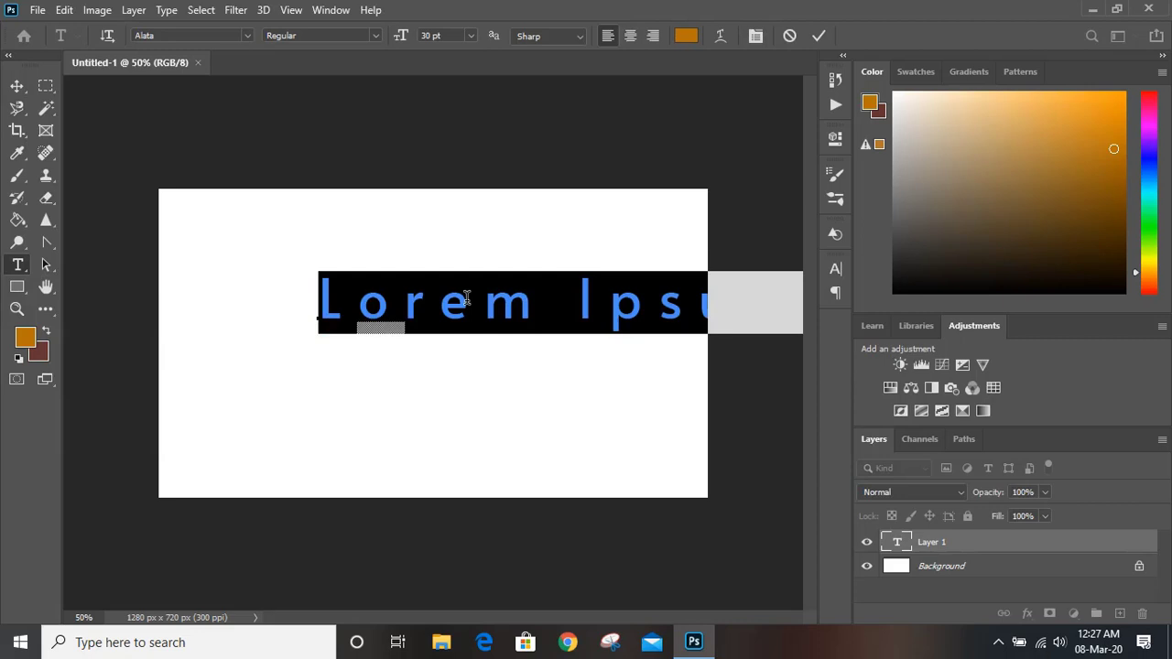
Step: Replace the placeholder text with "Emard Family" and move it so the whole line fits on the canvas
{"action": "type", "text": "Emard Fam"}
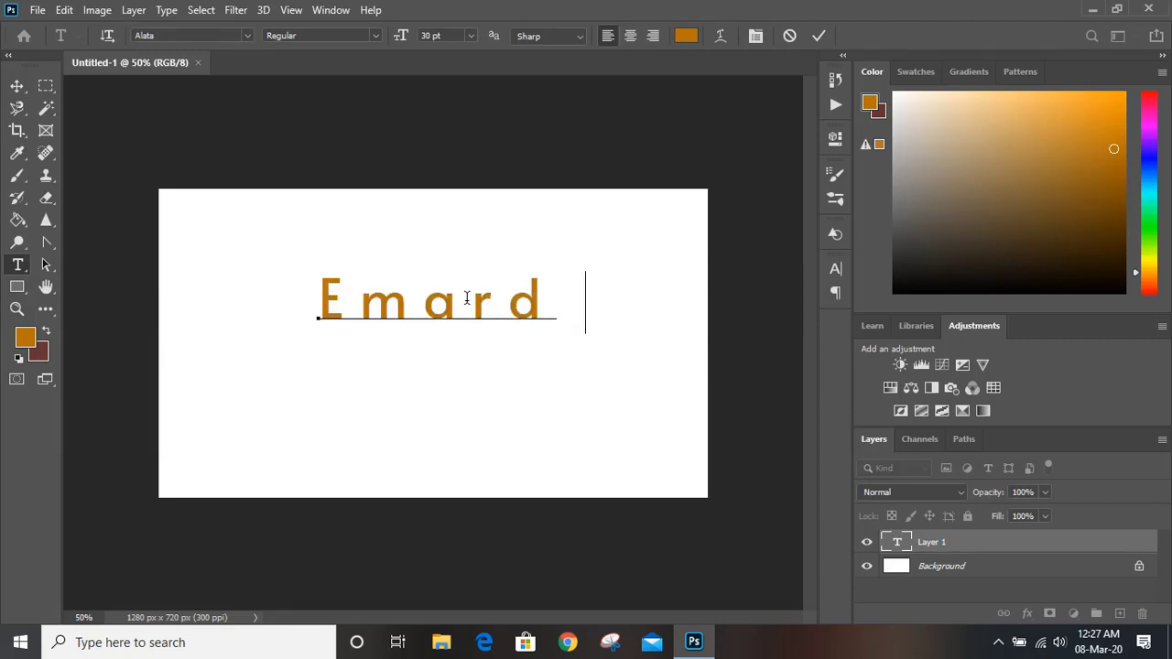
{"action": "type", "text": "ily"}
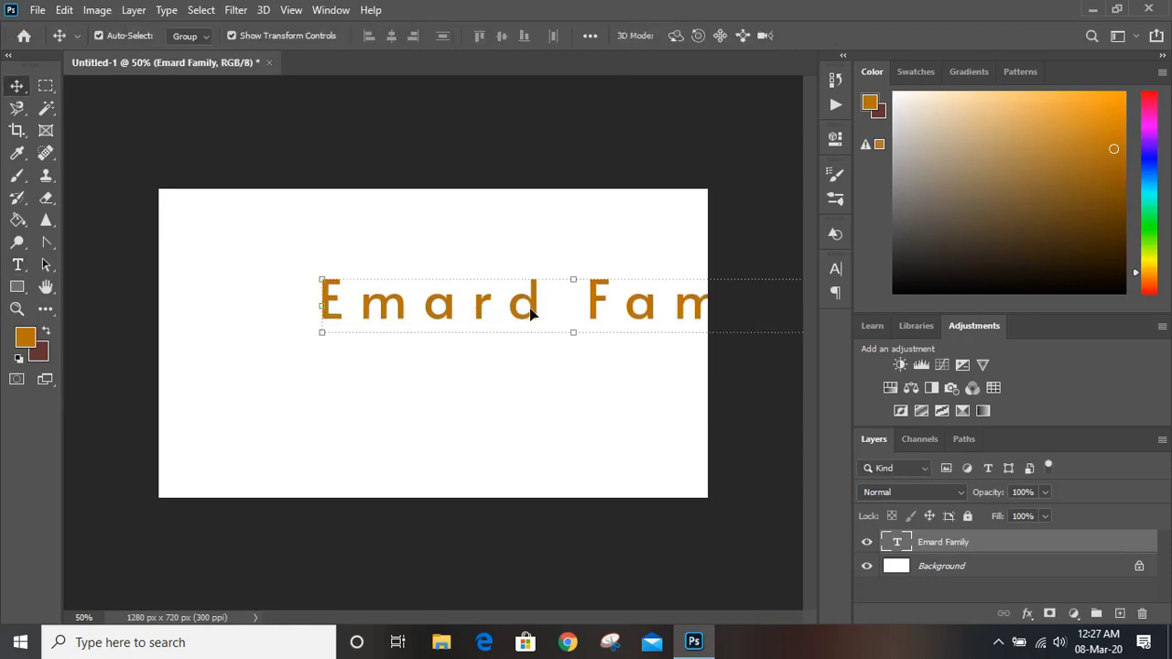
{"action": "left_click_drag", "start_coordinate": [532, 314], "coordinate": [399, 341]}
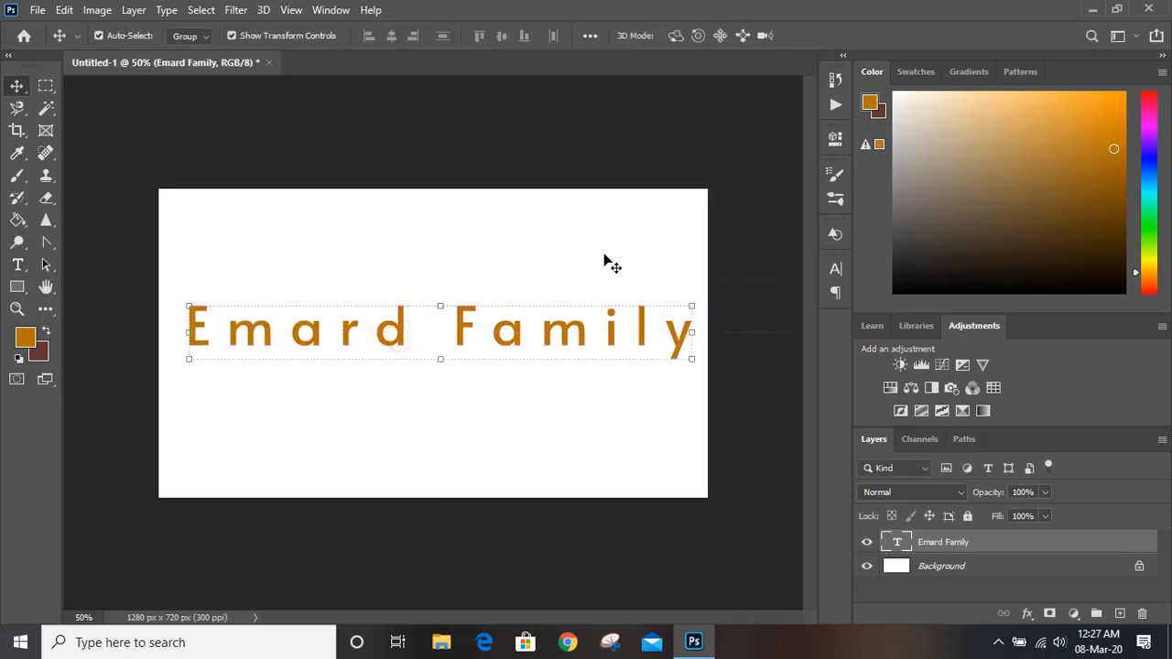
Step: Set the tracking of the "Emard Family" text to 5
{"action": "left_click", "coordinate": [835, 269]}
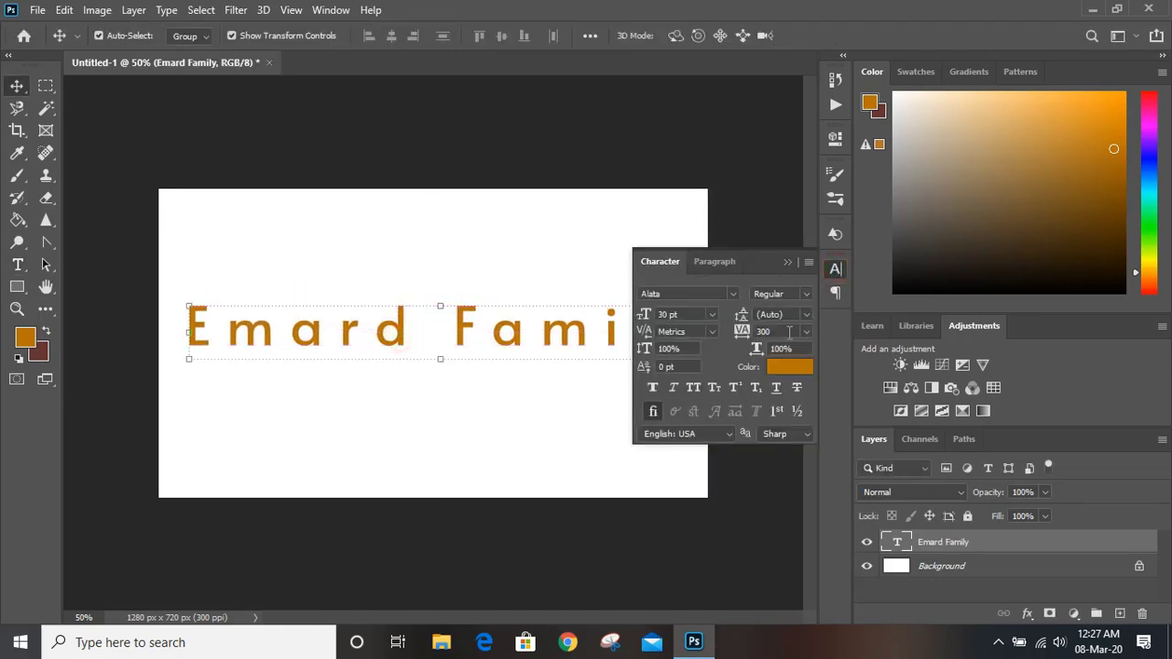
{"action": "left_click_drag", "start_coordinate": [789, 335], "coordinate": [756, 331]}
{"action": "type", "text": "5"}
{"action": "key", "text": "Return"}
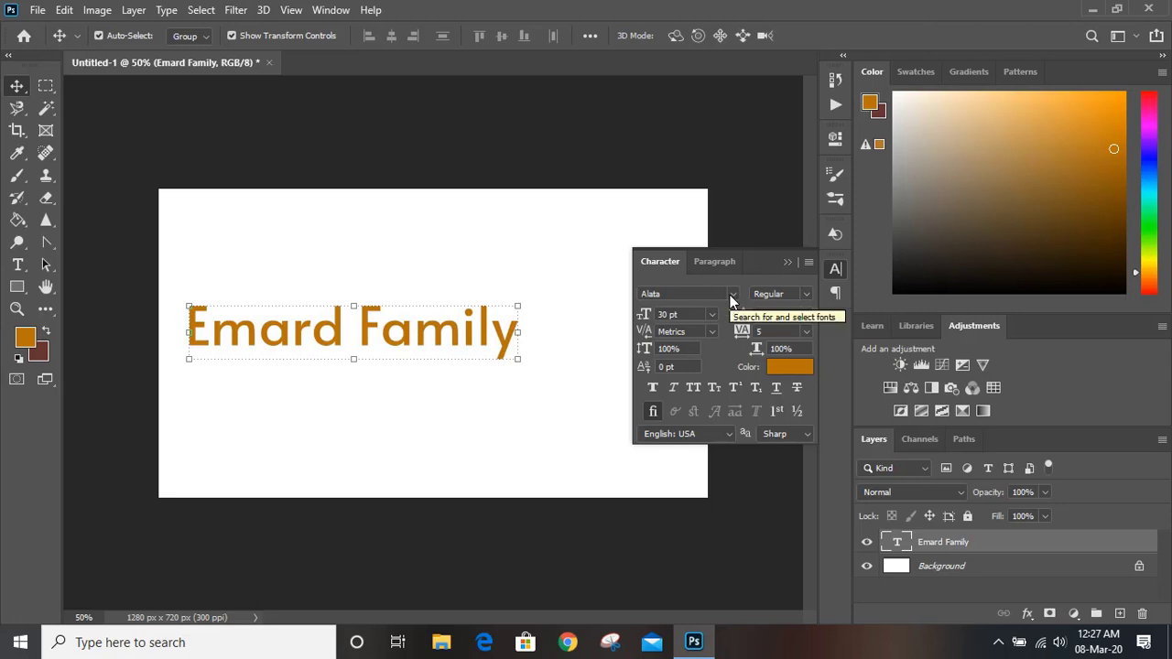
Step: Change the "Emard Family" text to the Aladin font and move it to the lower middle of the canvas
{"action": "left_click", "coordinate": [732, 295]}
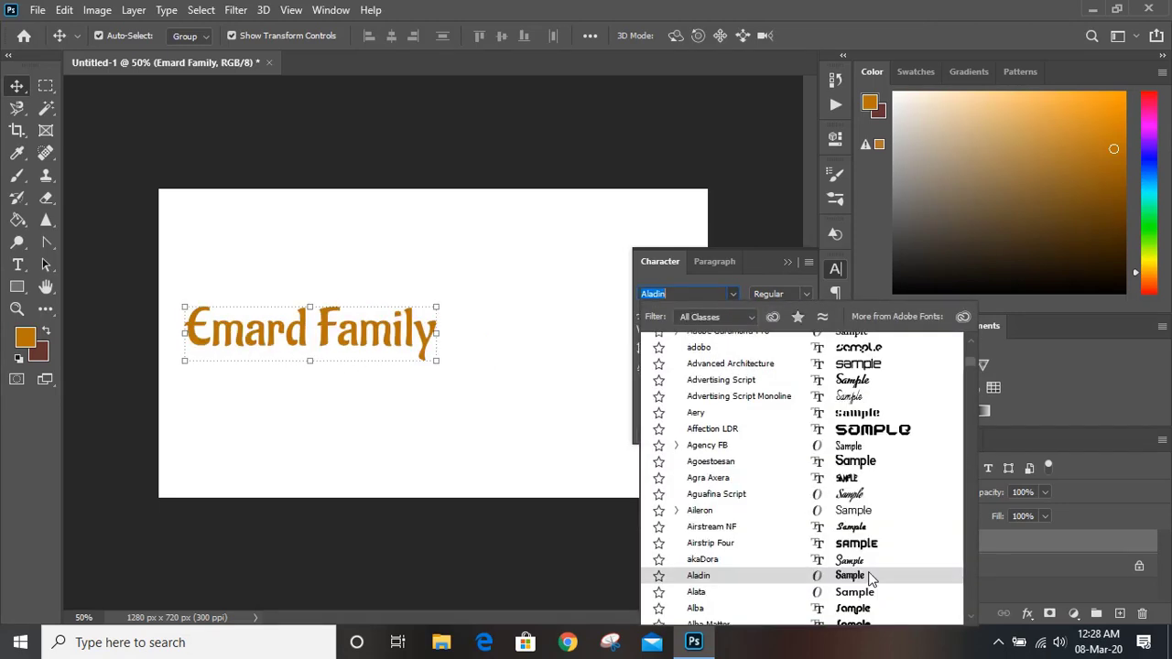
{"action": "left_click", "coordinate": [870, 576]}
{"action": "left_click", "coordinate": [788, 263]}
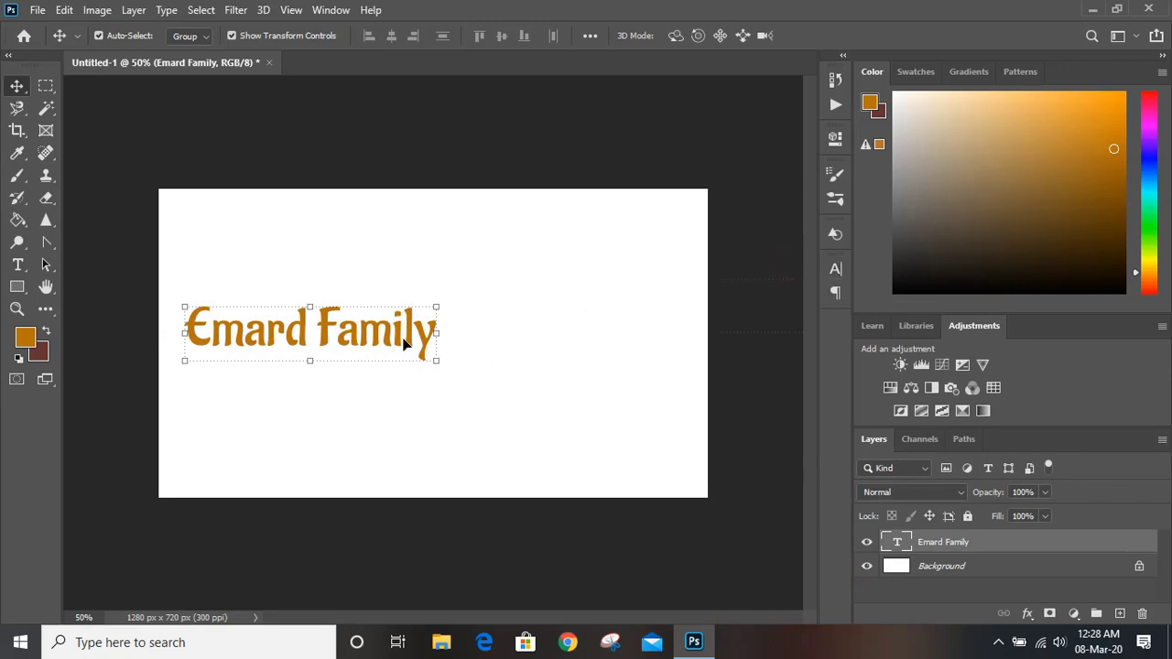
{"action": "left_click_drag", "start_coordinate": [392, 337], "coordinate": [520, 395]}
{"action": "left_click", "coordinate": [623, 394]}
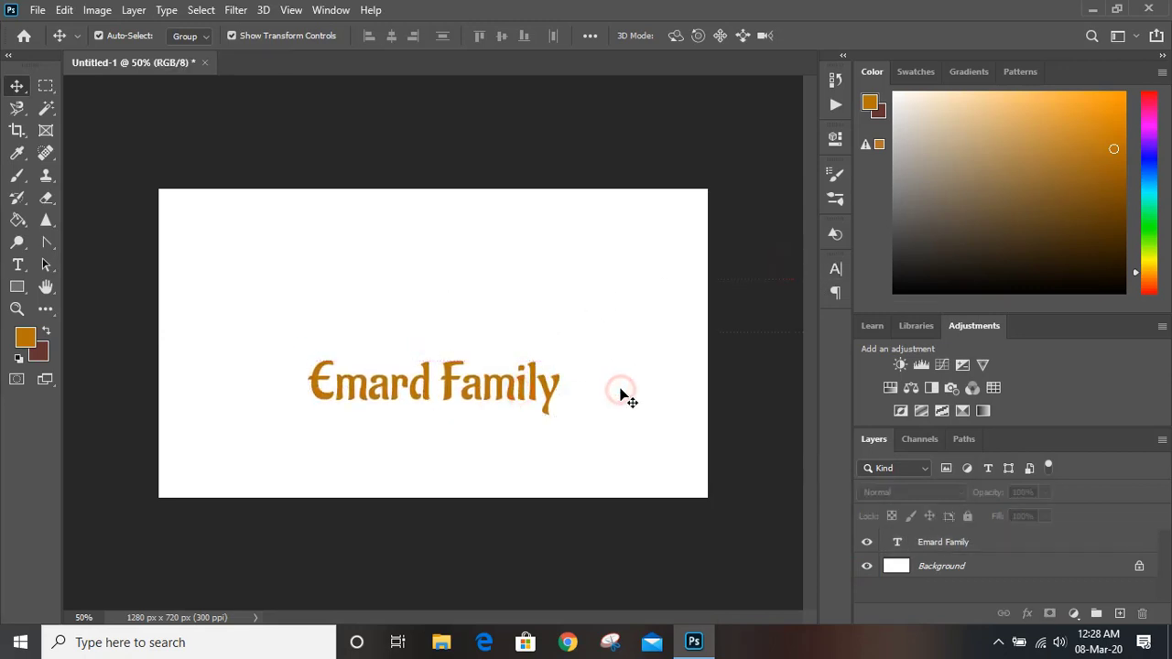
Step: Duplicate the "Emard Family" text directly below the original and change the copy to read "Chiropractic & Wellness"
{"action": "key", "text": "ctrl+plus"}
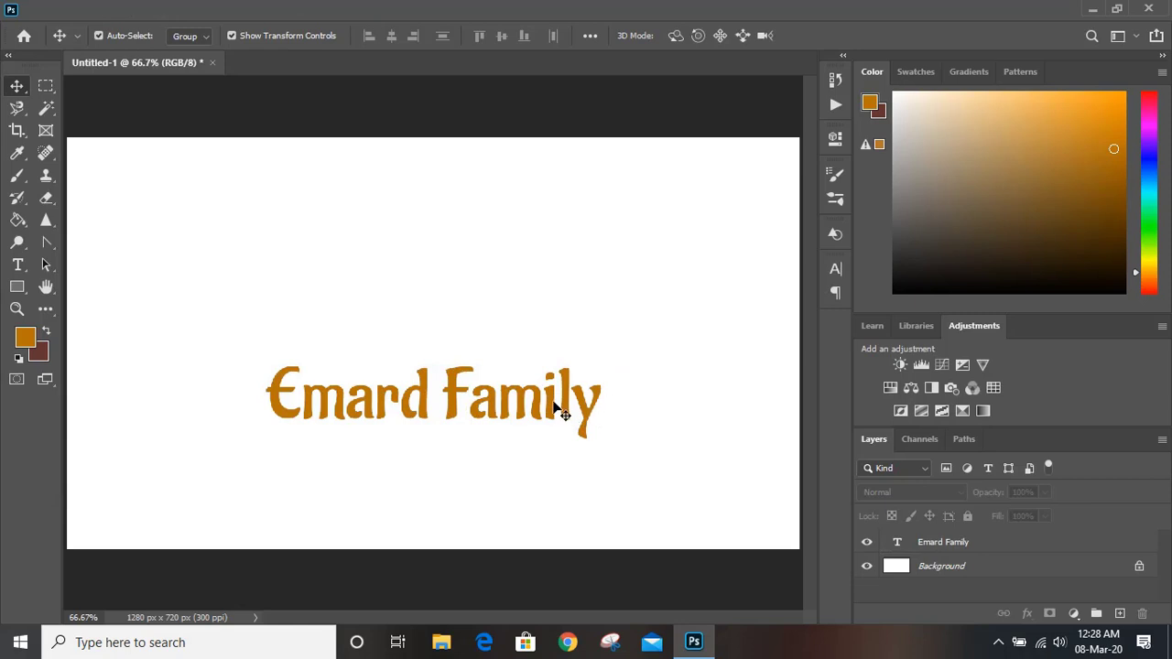
{"action": "left_click_drag", "start_coordinate": [554, 403], "coordinate": [559, 474]}
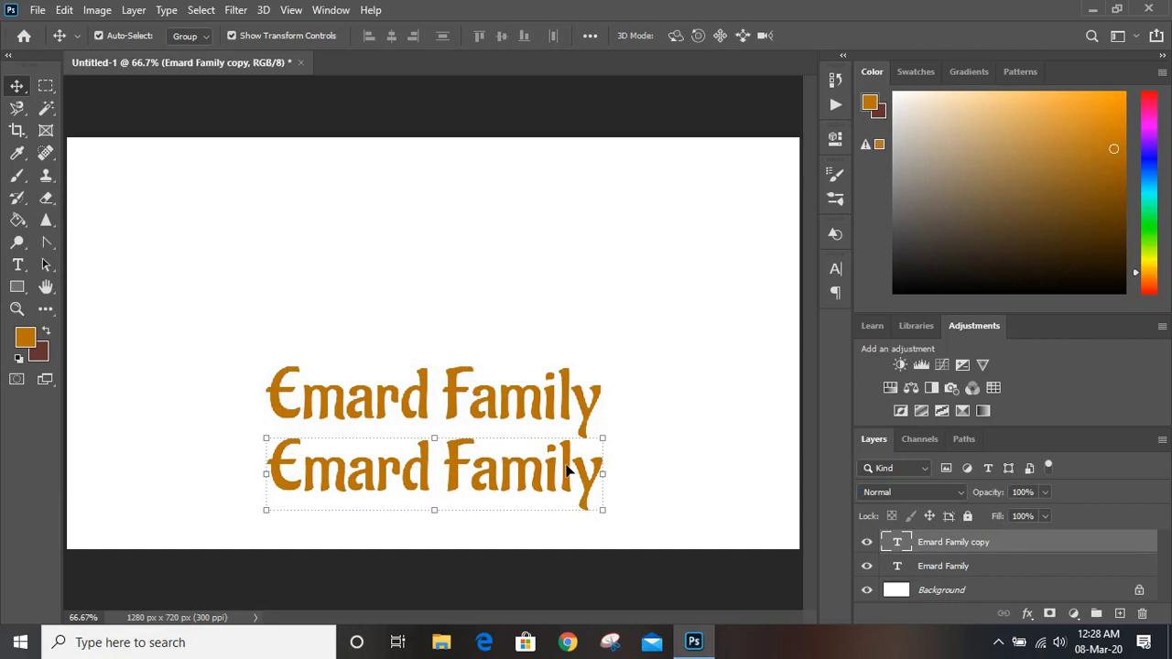
{"action": "double_click", "coordinate": [567, 469]}
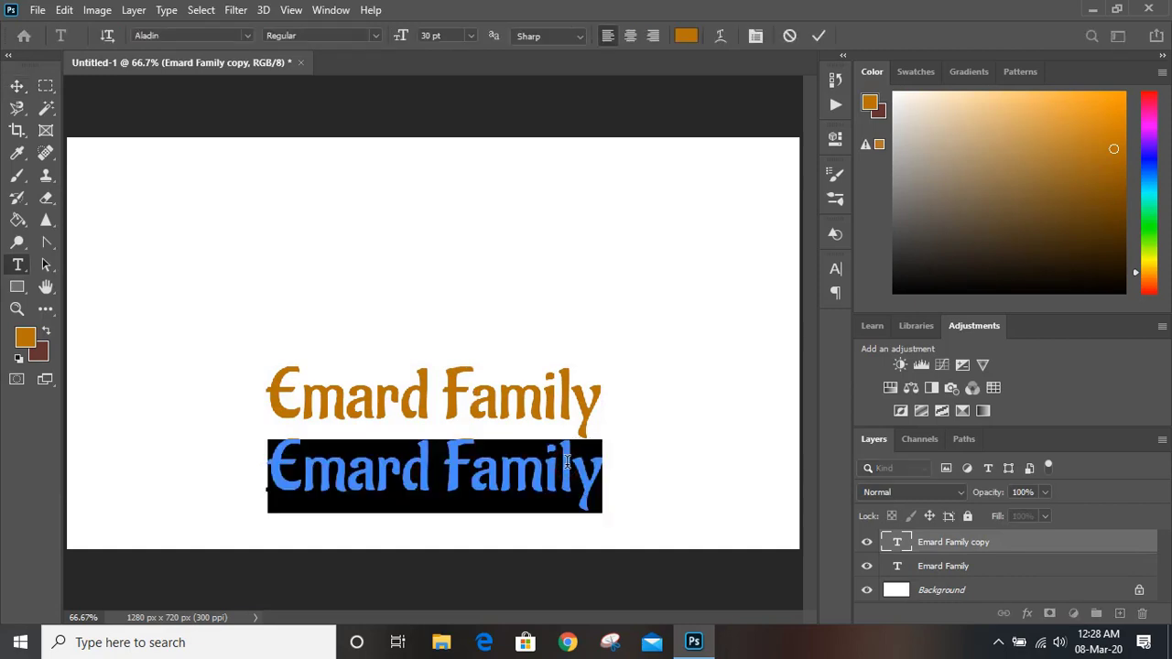
{"action": "type", "text": "Ch"}
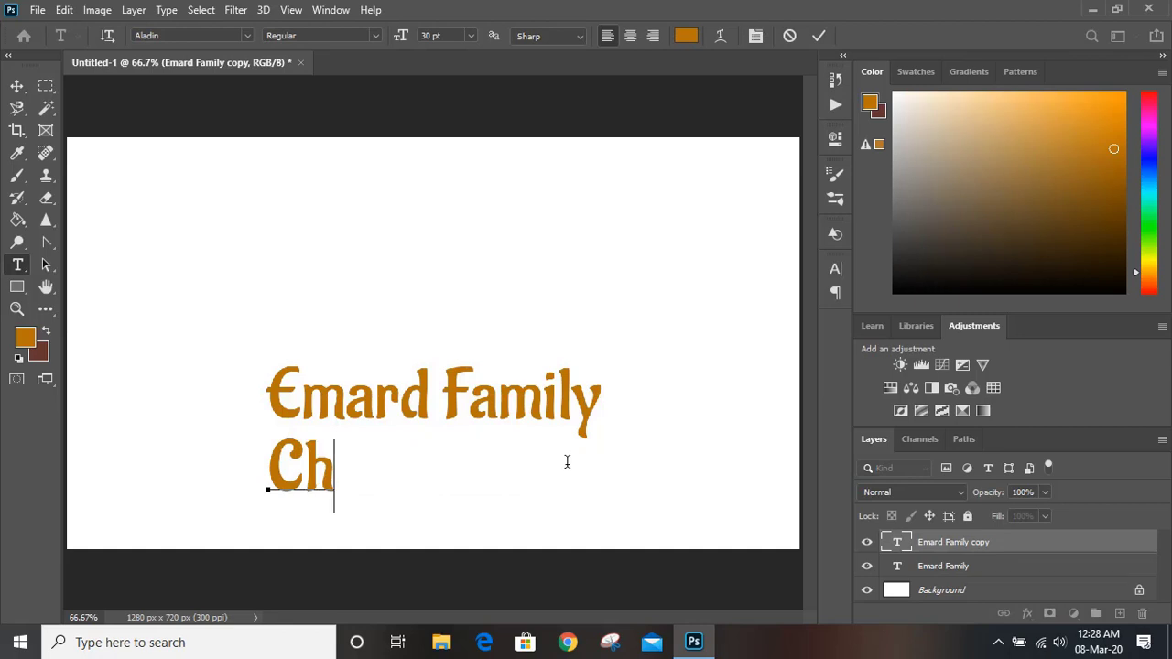
{"action": "type", "text": "iropractic & "}
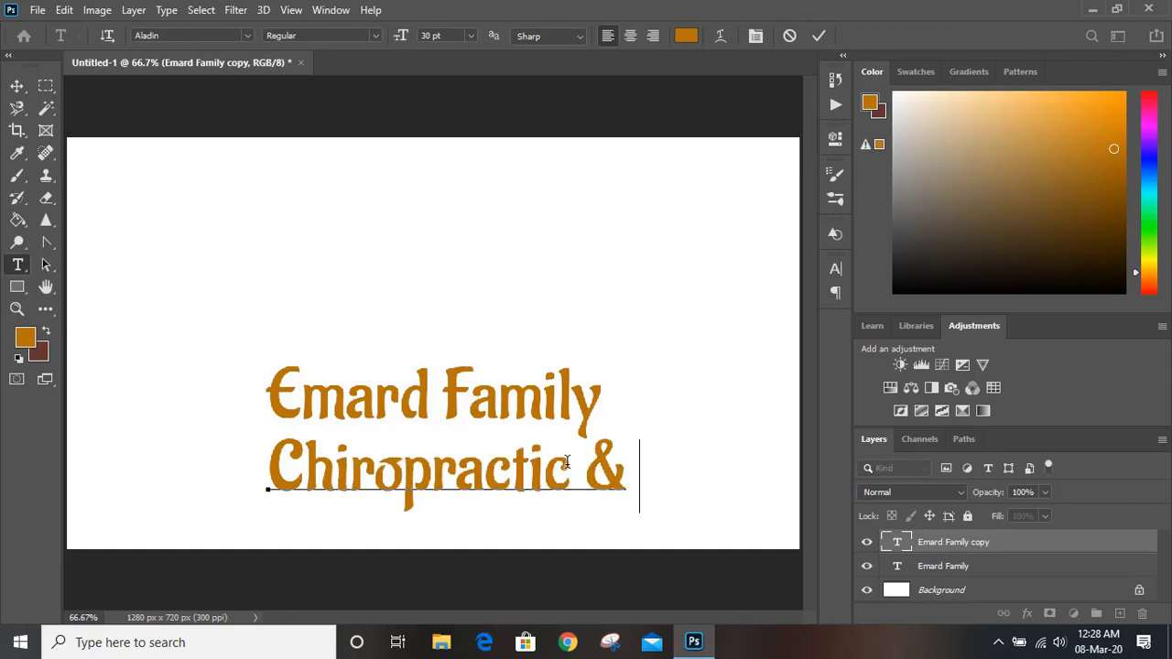
{"action": "type", "text": "Wellness"}
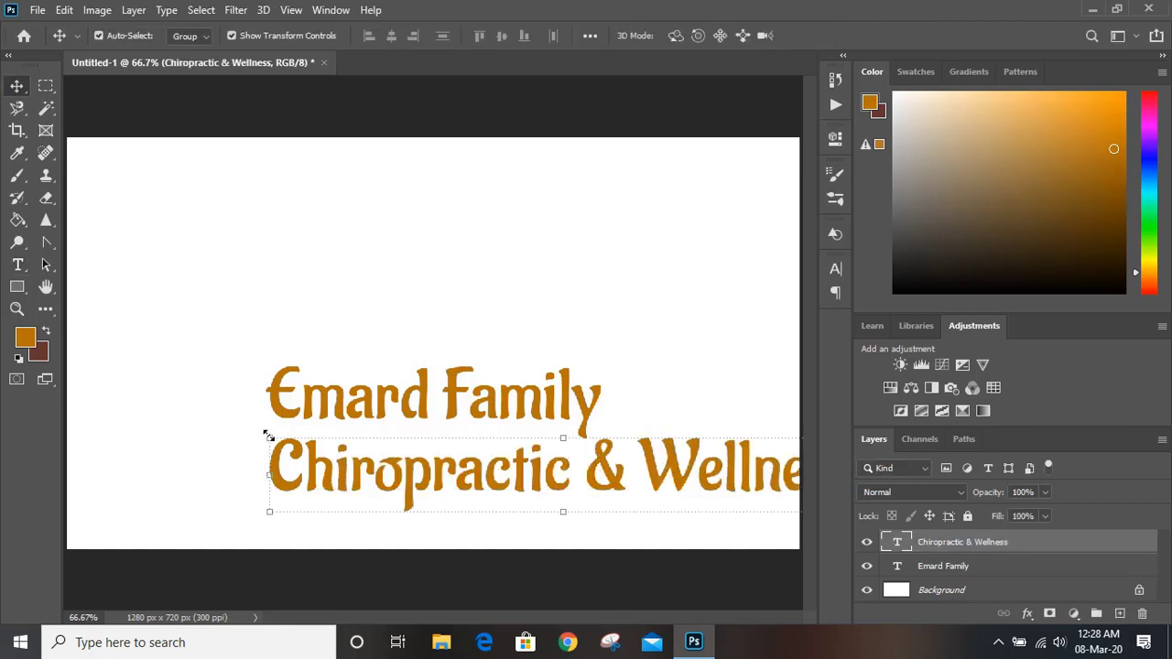
Step: Scale the "Chiropractic & Wellness" text down to about 30.44% and place it centred just beneath "Emard Family"
{"action": "left_click_drag", "start_coordinate": [268, 435], "coordinate": [449, 488]}
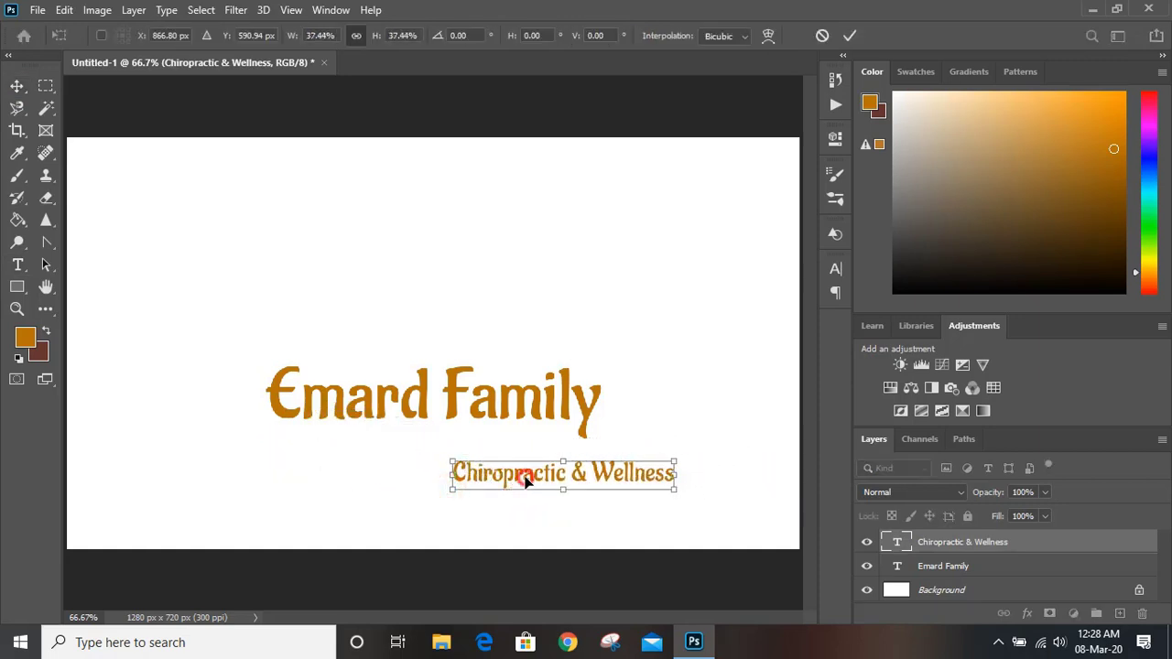
{"action": "left_click_drag", "start_coordinate": [523, 476], "coordinate": [400, 446]}
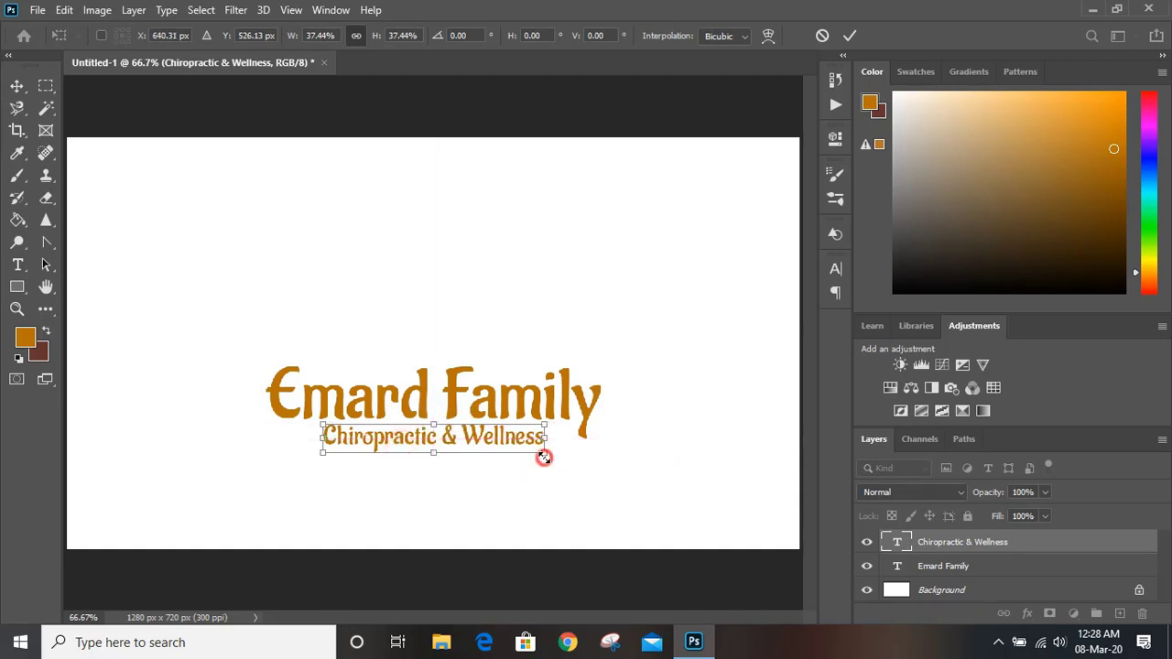
{"action": "left_click_drag", "start_coordinate": [544, 455], "coordinate": [522, 452]}
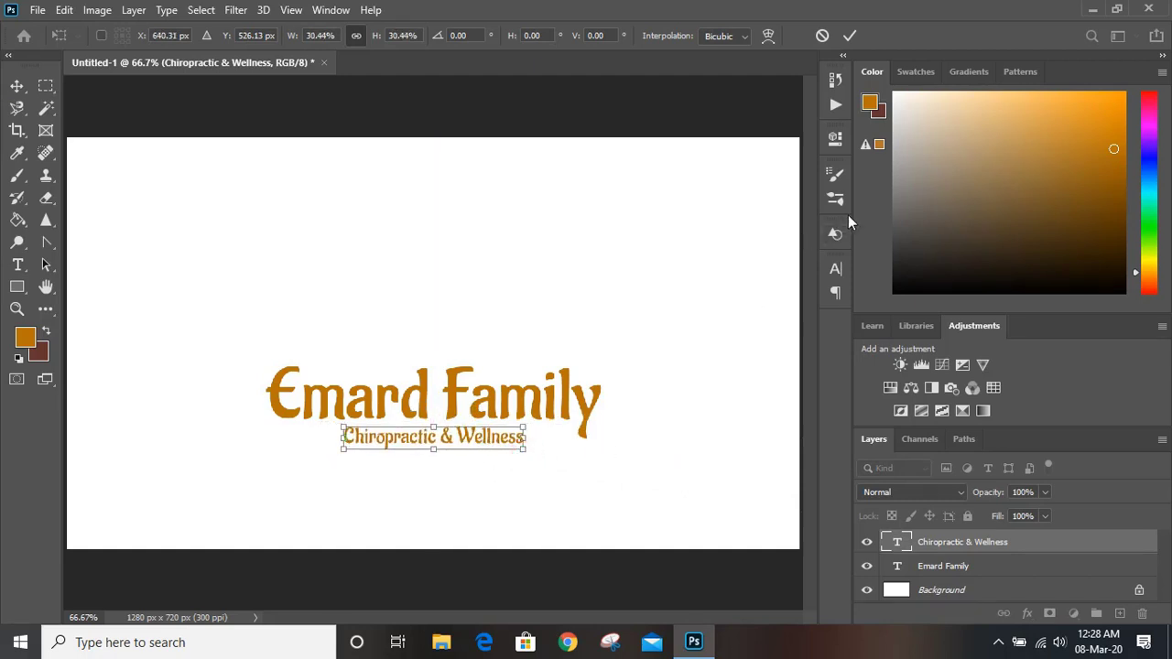
{"action": "left_click", "coordinate": [836, 272]}
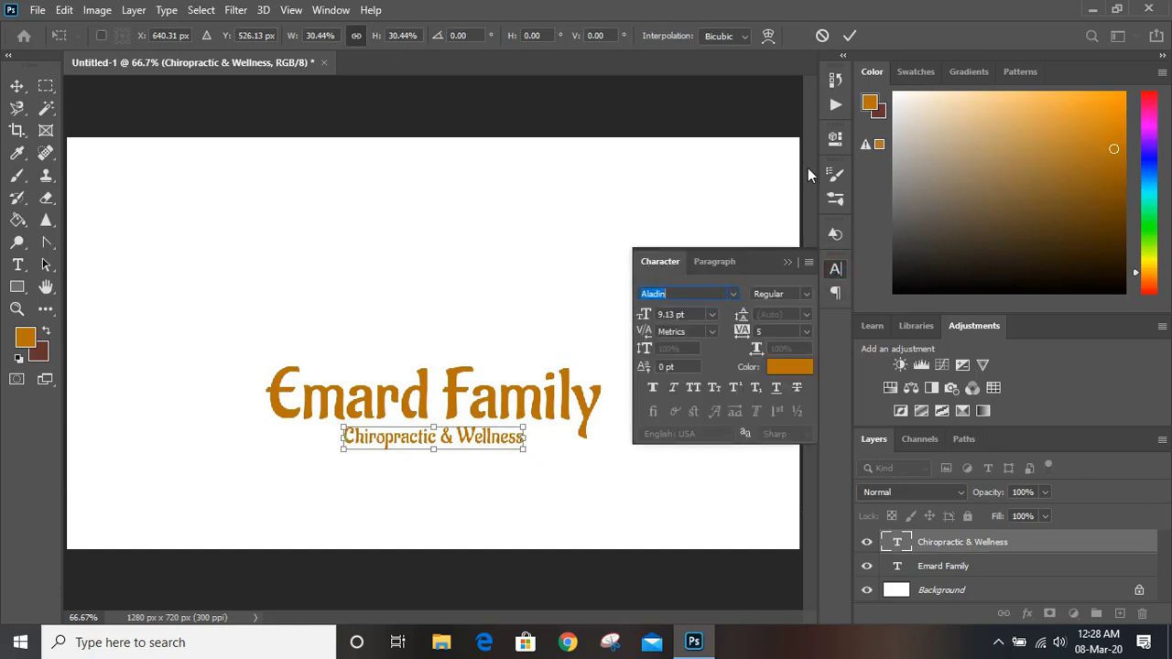
{"action": "left_click", "coordinate": [851, 37]}
Step: Change the font of the "Chiropractic & Wellness" line to Adobe Garamond Pro
{"action": "left_click", "coordinate": [733, 293]}
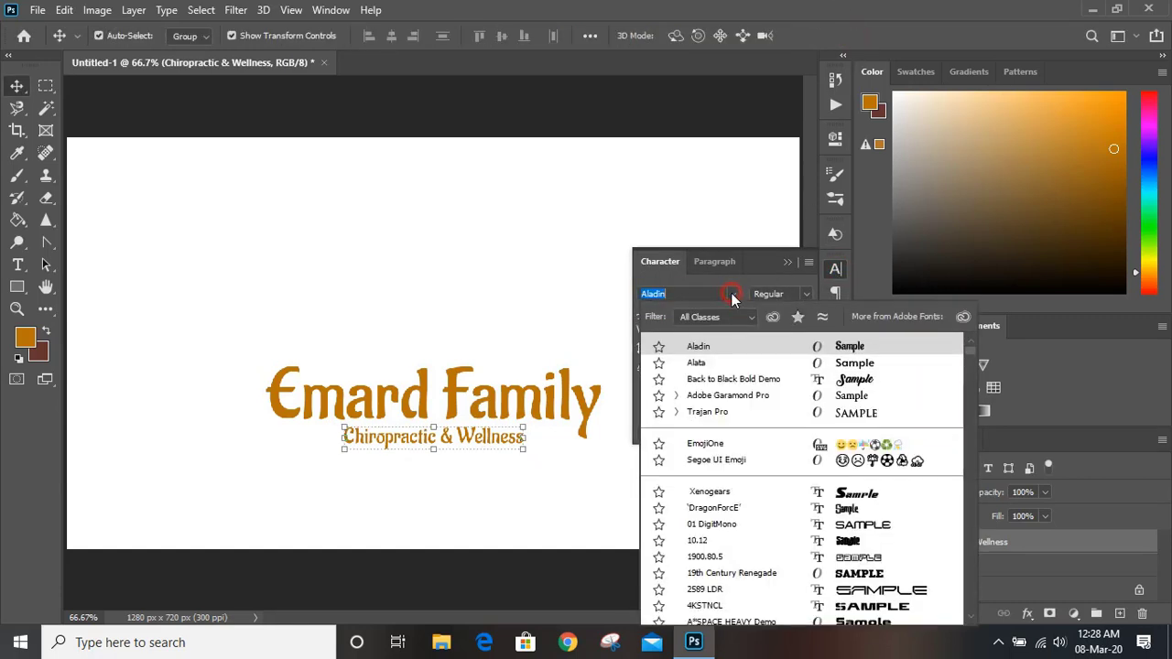
{"action": "left_click", "coordinate": [772, 403]}
{"action": "left_click", "coordinate": [785, 262]}
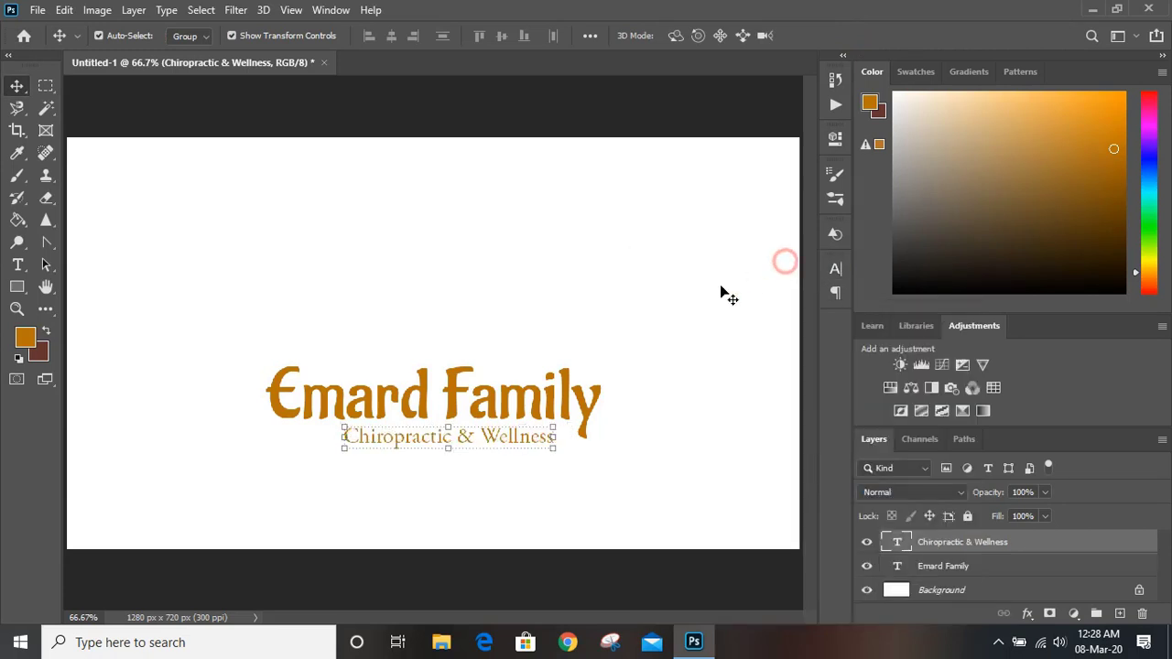
Step: Select both text lines and align them on their horizontal centres
{"action": "left_click", "coordinate": [556, 317]}
{"action": "left_click_drag", "start_coordinate": [355, 310], "coordinate": [509, 494]}
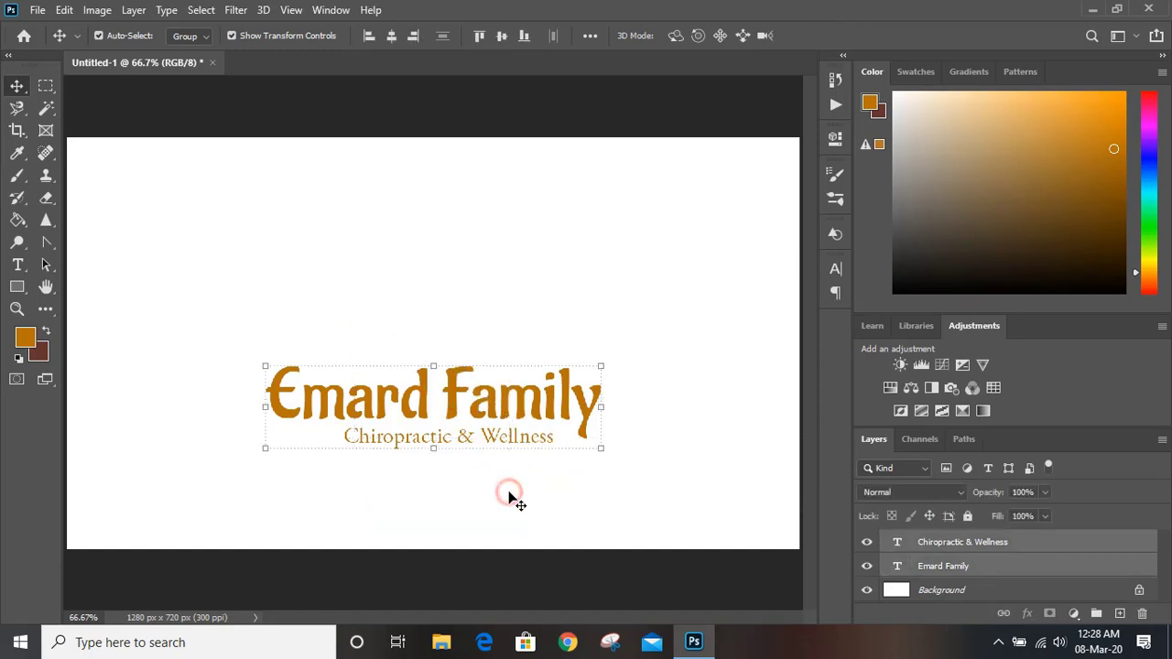
{"action": "left_click", "coordinate": [392, 36]}
{"action": "left_click", "coordinate": [523, 244]}
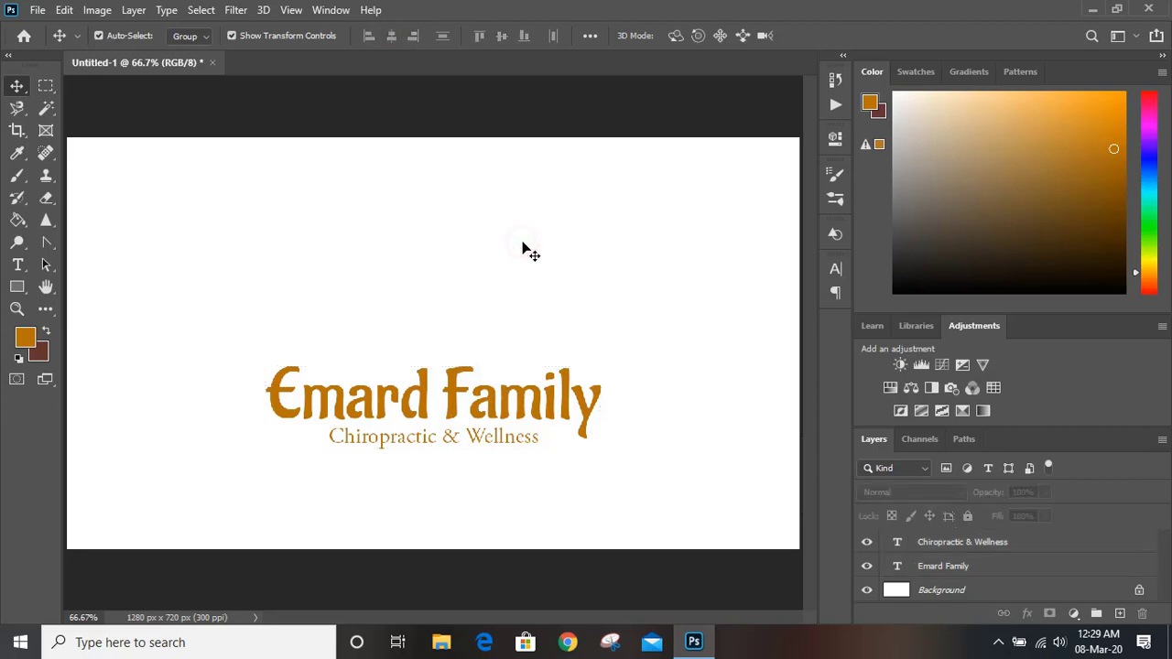
Step: Select both text lines together and move them up to the middle of the canvas
{"action": "left_click", "coordinate": [16, 87]}
{"action": "left_click", "coordinate": [354, 295]}
{"action": "left_click_drag", "start_coordinate": [287, 331], "coordinate": [528, 491]}
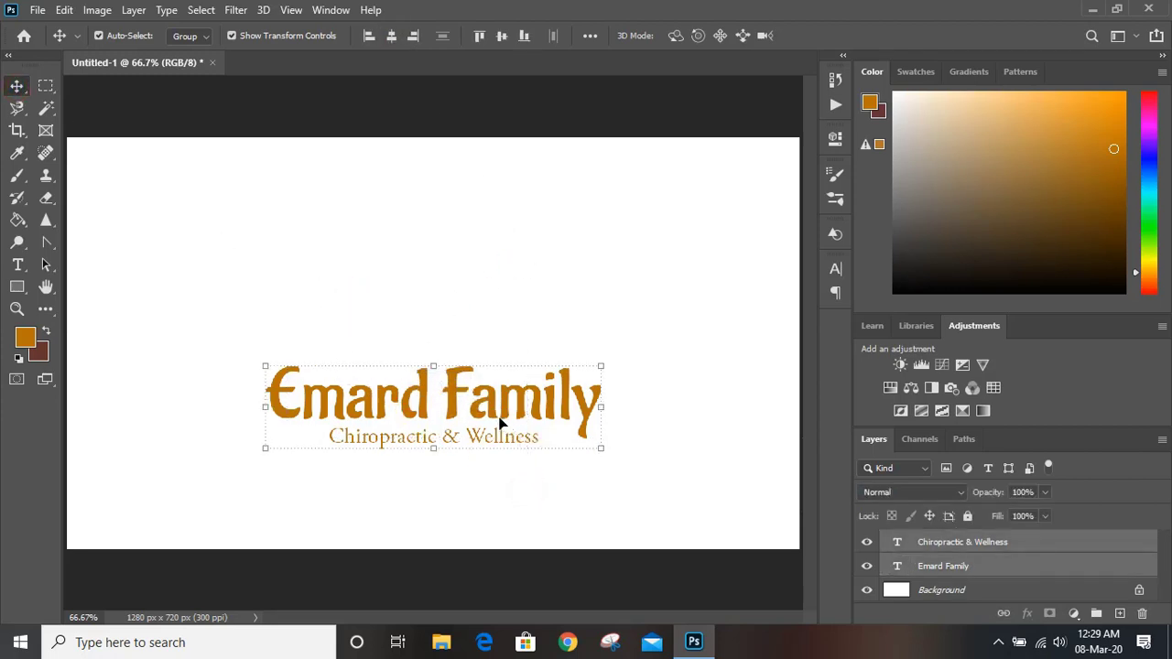
{"action": "left_click_drag", "start_coordinate": [492, 414], "coordinate": [504, 340]}
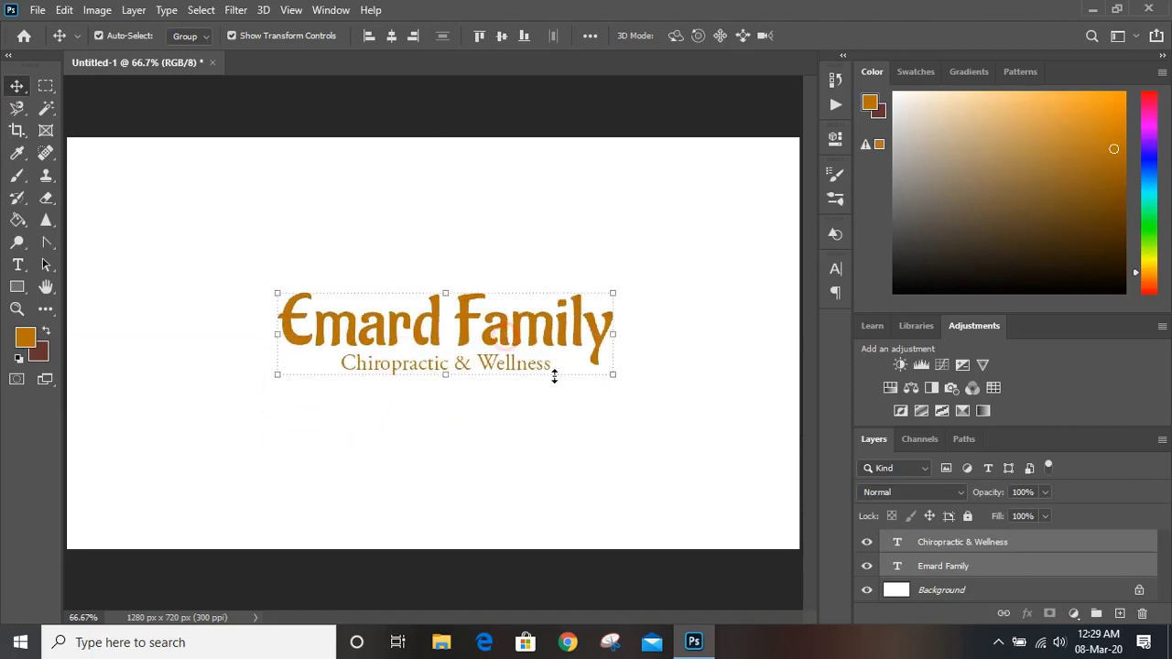
{"action": "left_click", "coordinate": [569, 430]}
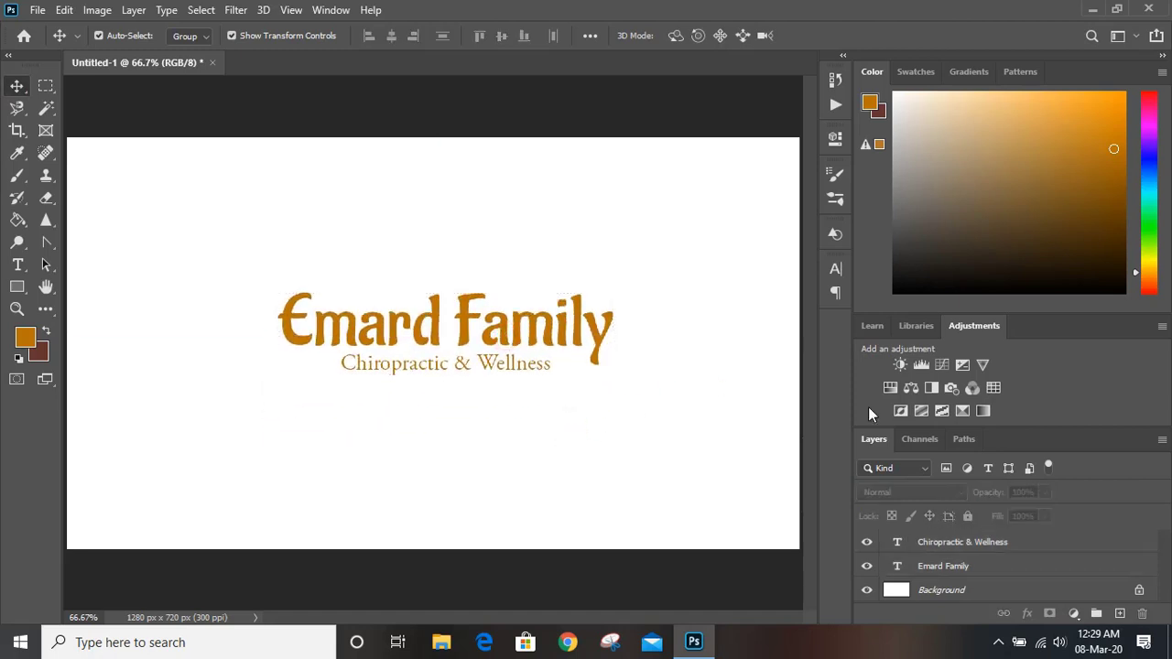
Step: Add a new layer and draw an orange filled circle about 261 px in diameter with the Ellipse tool
{"action": "left_click", "coordinate": [1121, 614]}
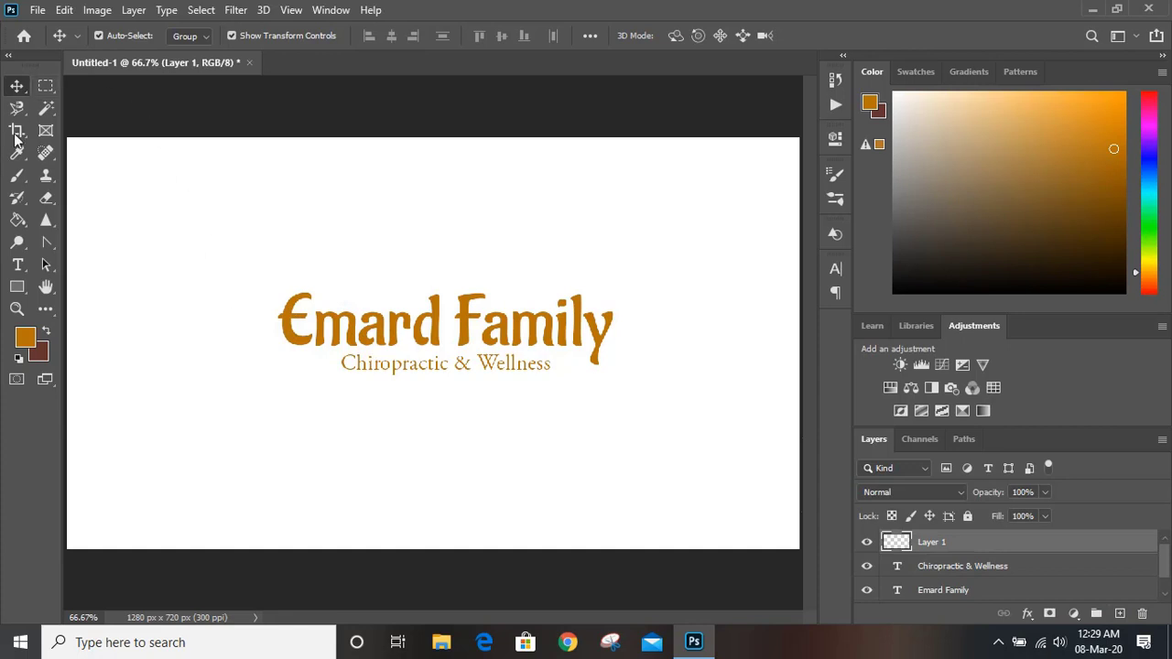
{"action": "left_click", "coordinate": [16, 287]}
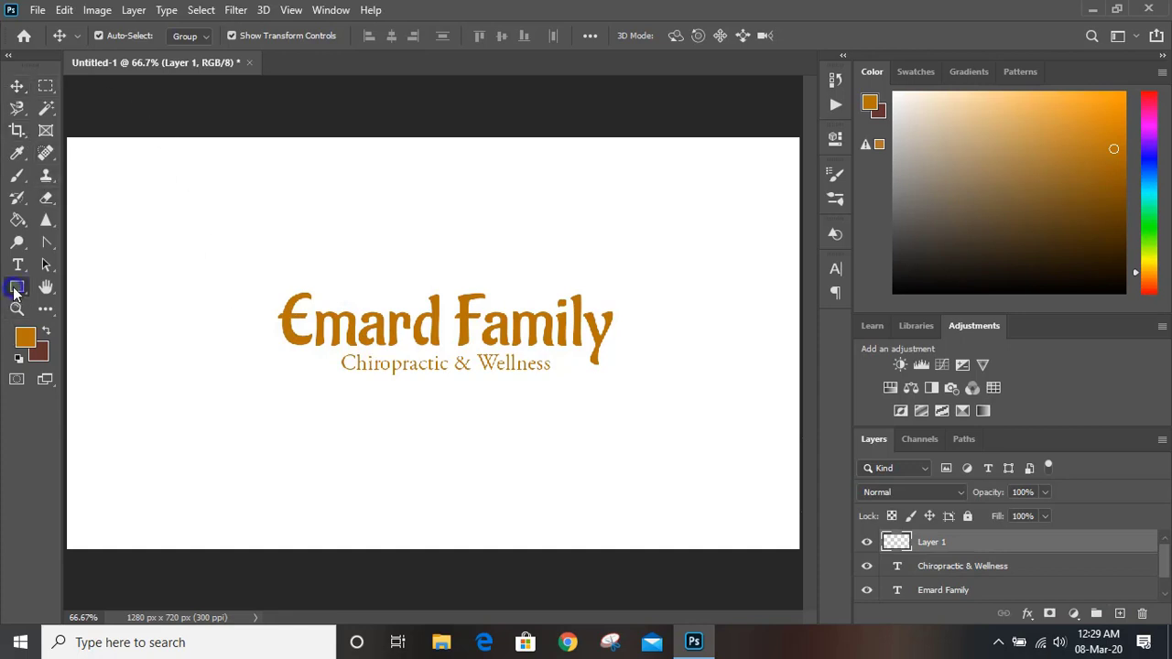
{"action": "right_click", "coordinate": [15, 287]}
{"action": "left_click", "coordinate": [79, 320]}
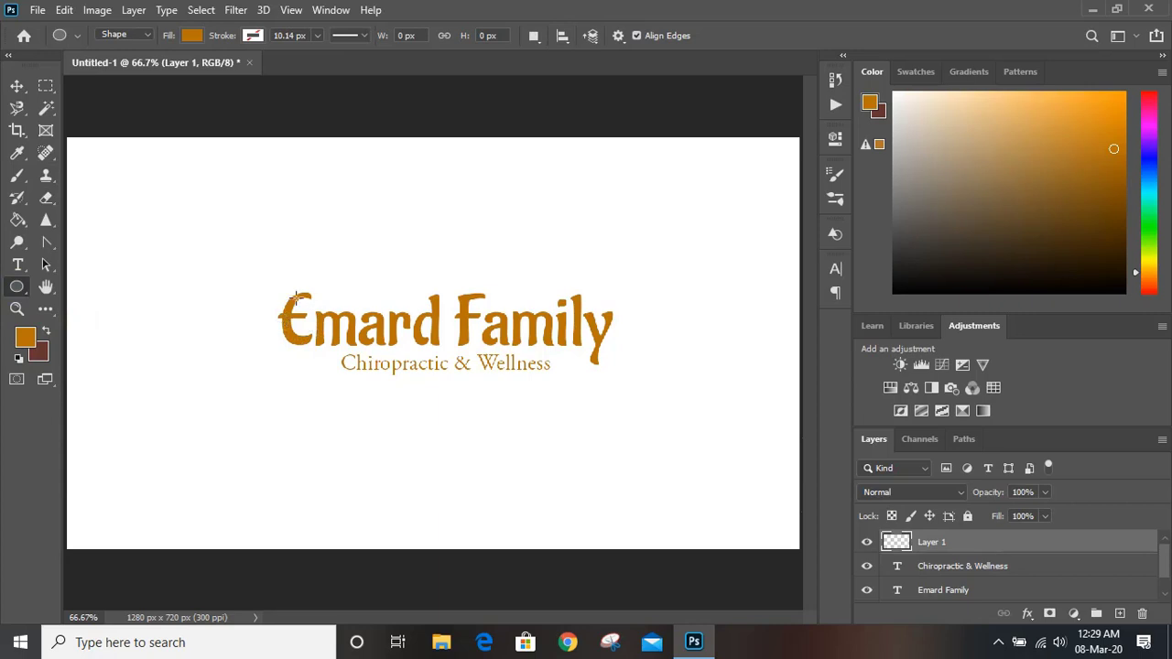
{"action": "left_click_drag", "start_coordinate": [303, 309], "coordinate": [493, 461]}
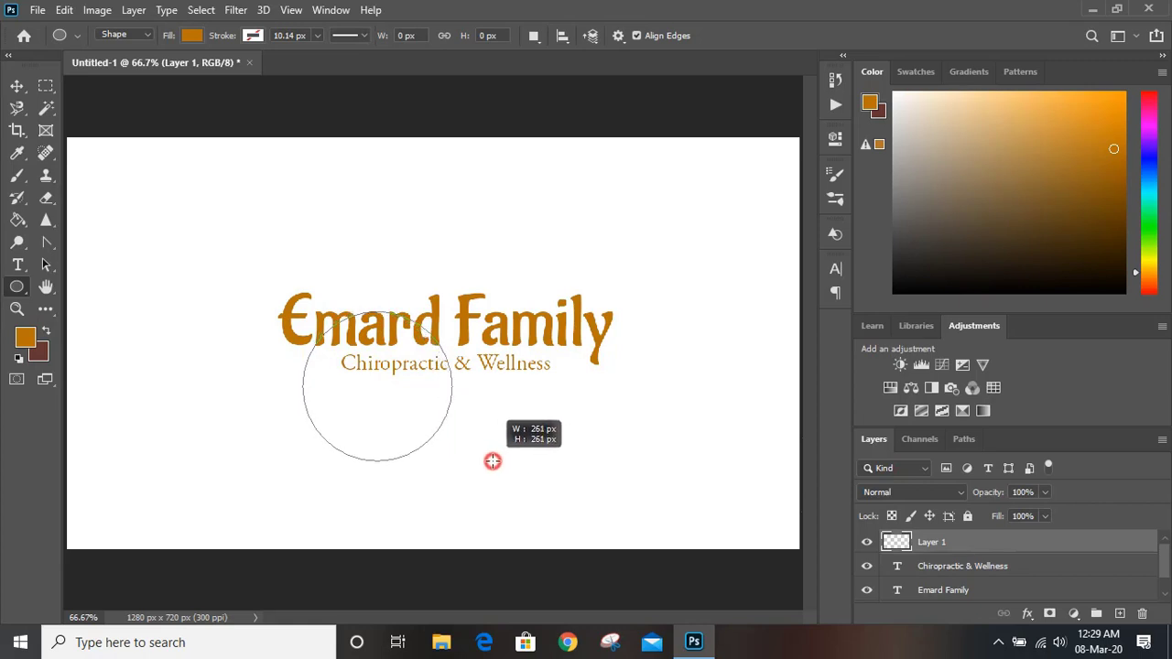
{"action": "left_click_drag", "start_coordinate": [493, 460], "coordinate": [488, 459]}
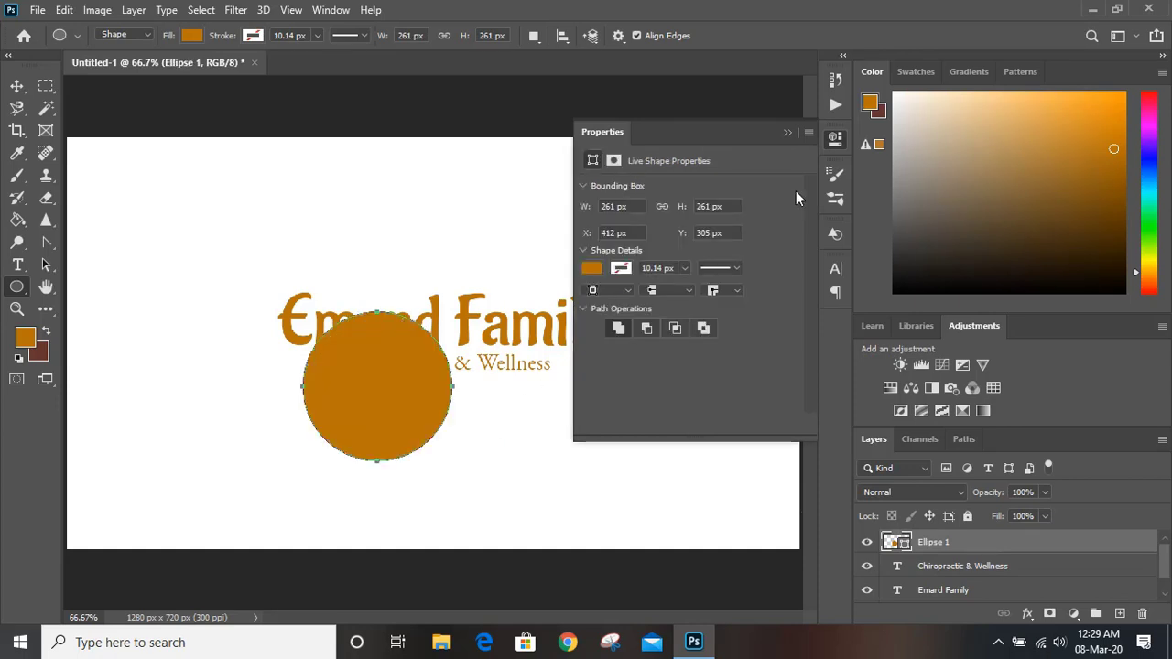
{"action": "left_click", "coordinate": [789, 133]}
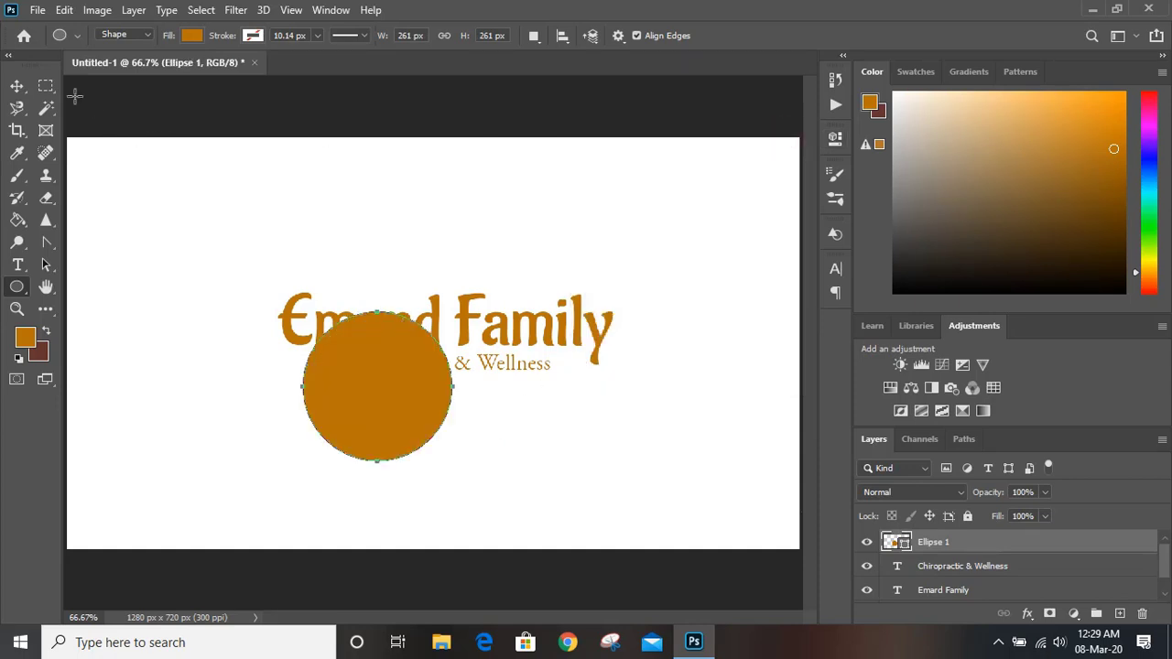
Step: Move the circle over the start of the "Emard Family" text and duplicate it with a slight offset to the right
{"action": "left_click", "coordinate": [17, 85]}
{"action": "left_click_drag", "start_coordinate": [369, 382], "coordinate": [308, 333]}
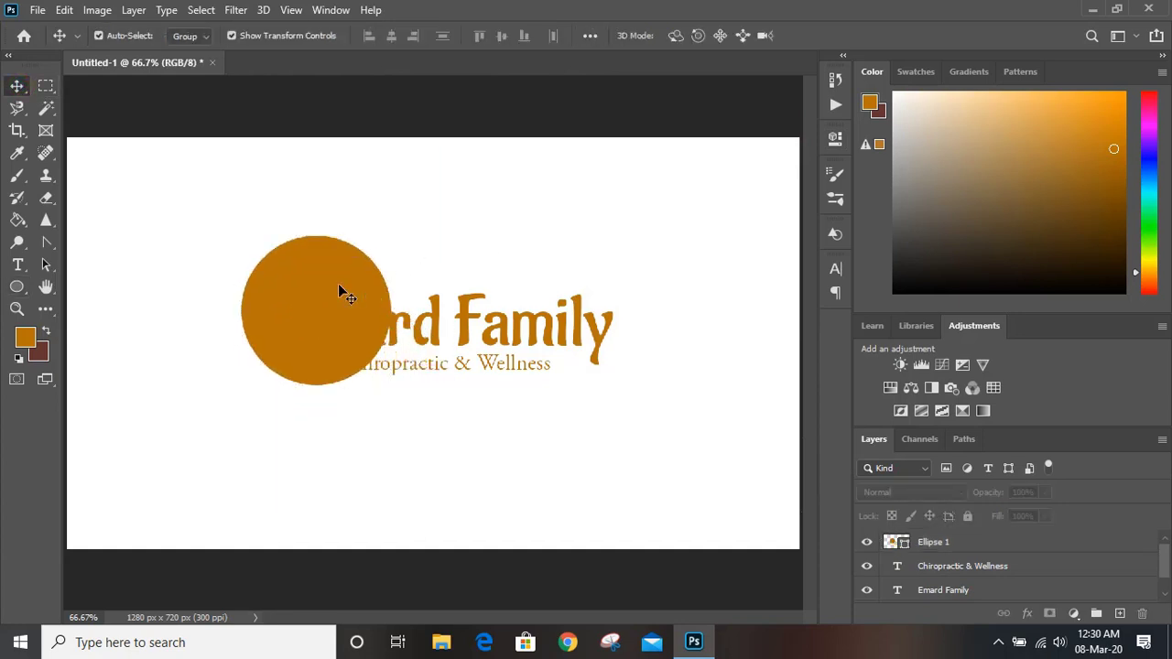
{"action": "left_click", "coordinate": [338, 286]}
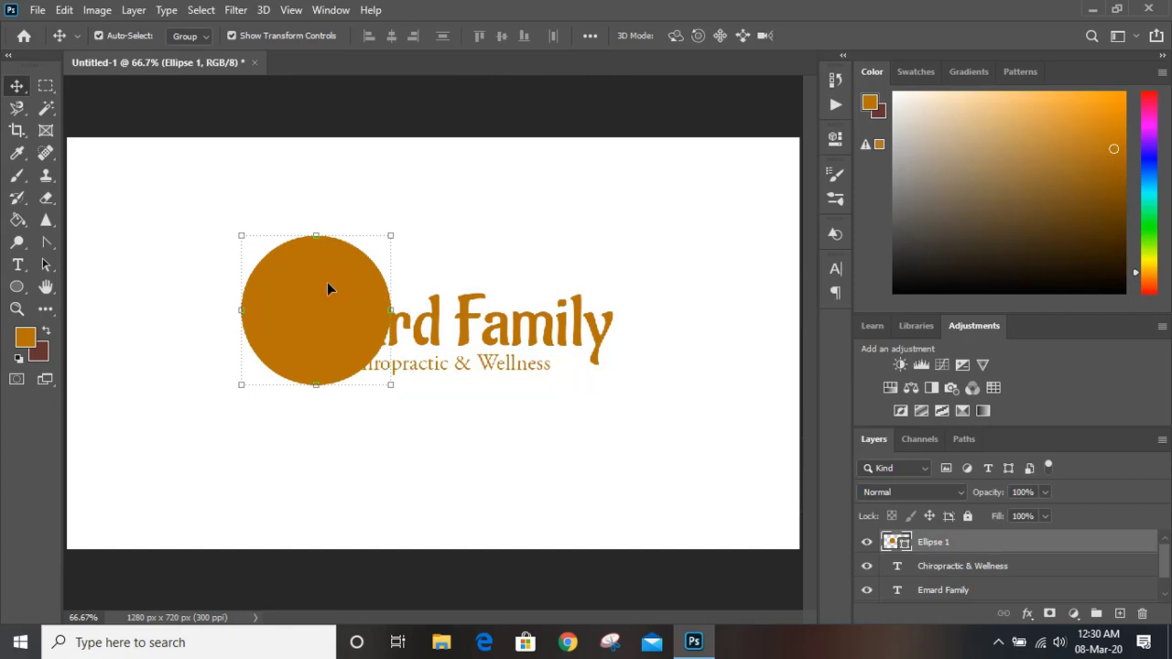
{"action": "left_click_drag", "start_coordinate": [328, 283], "coordinate": [343, 289]}
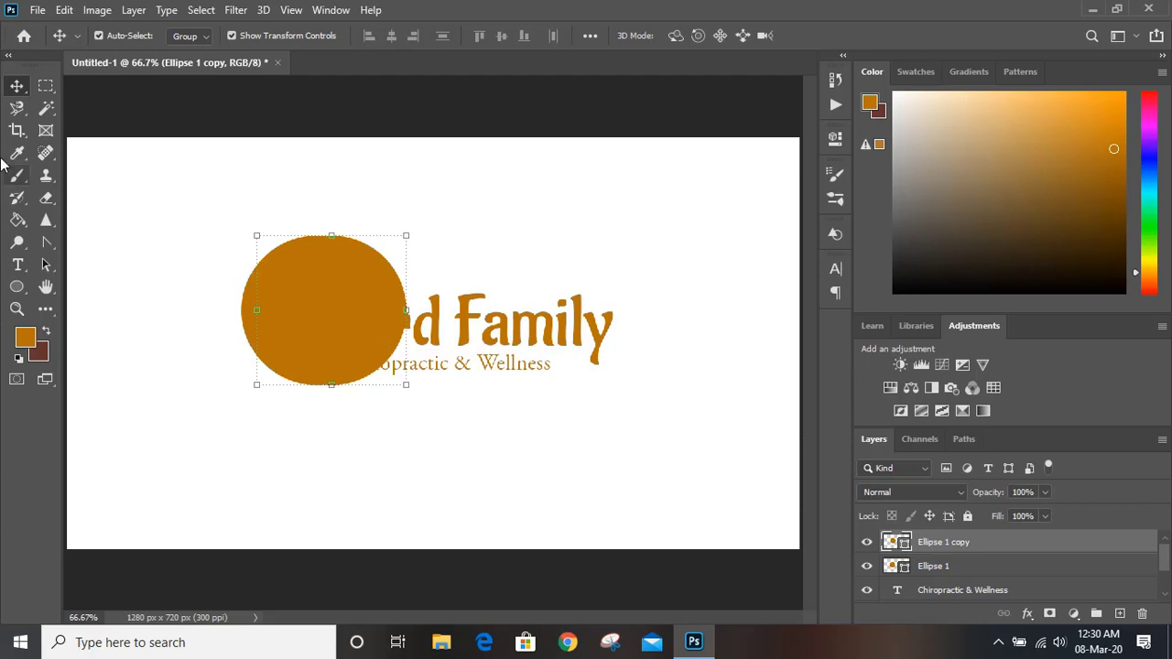
Step: Fill the duplicated front circle with the dark green swatch using the Paint Bucket
{"action": "left_click", "coordinate": [20, 222]}
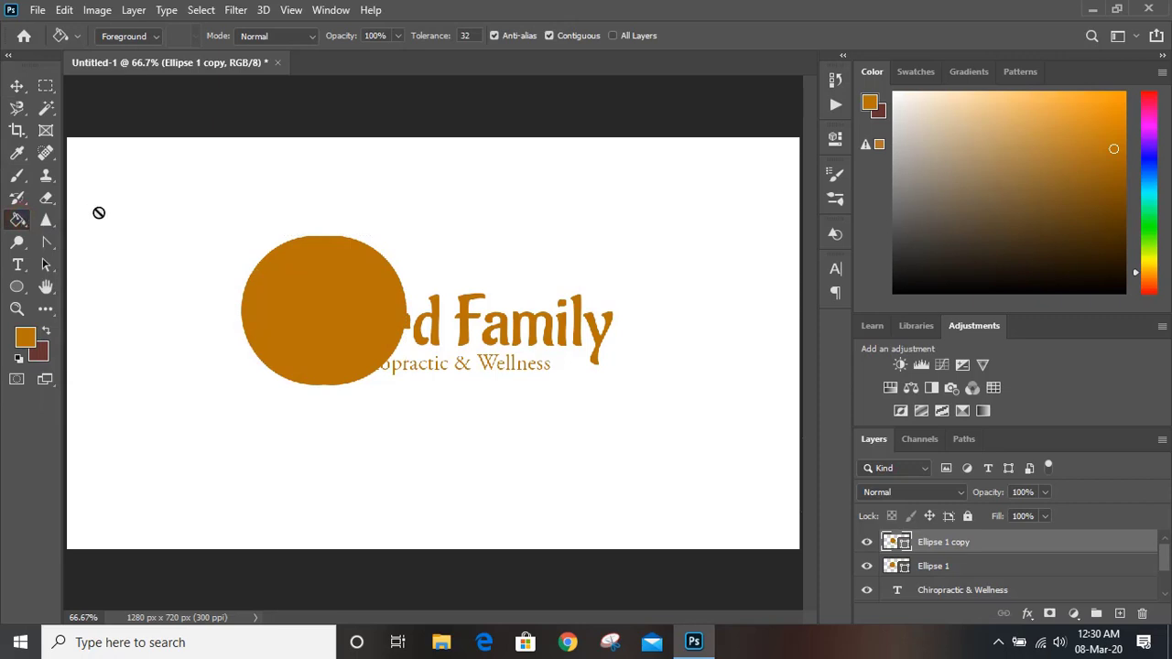
{"action": "left_click", "coordinate": [919, 73]}
{"action": "left_click", "coordinate": [936, 96]}
{"action": "left_click", "coordinate": [357, 293]}
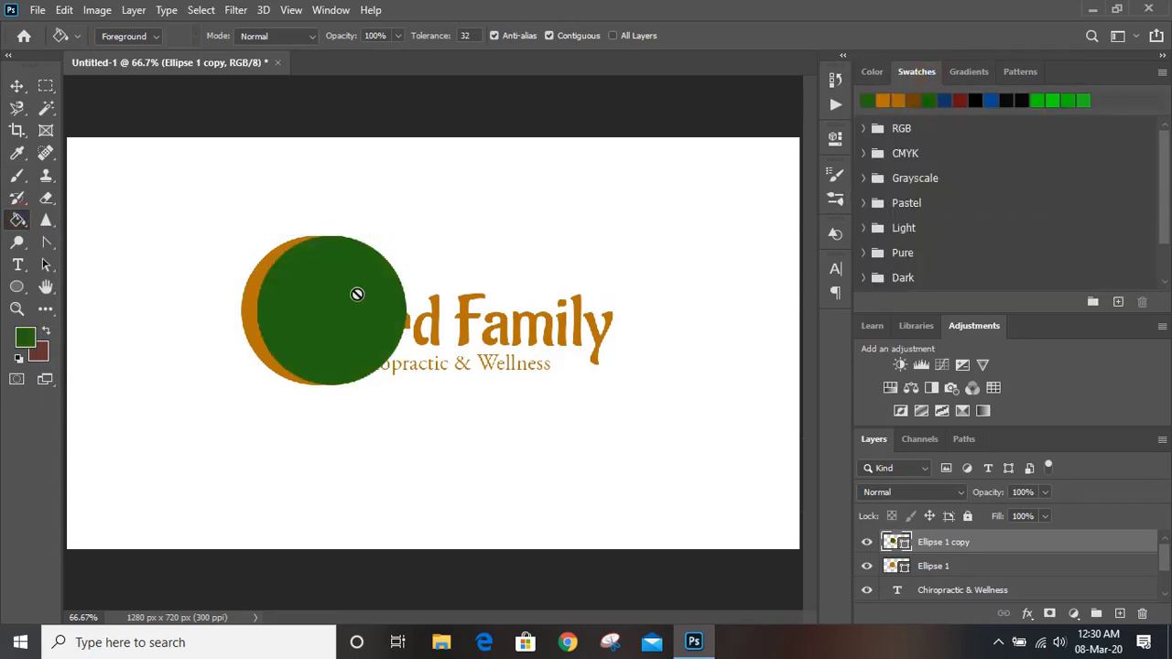
Step: Scale the green circle down slightly so the orange circle also shows along its upper edge
{"action": "left_click", "coordinate": [19, 85]}
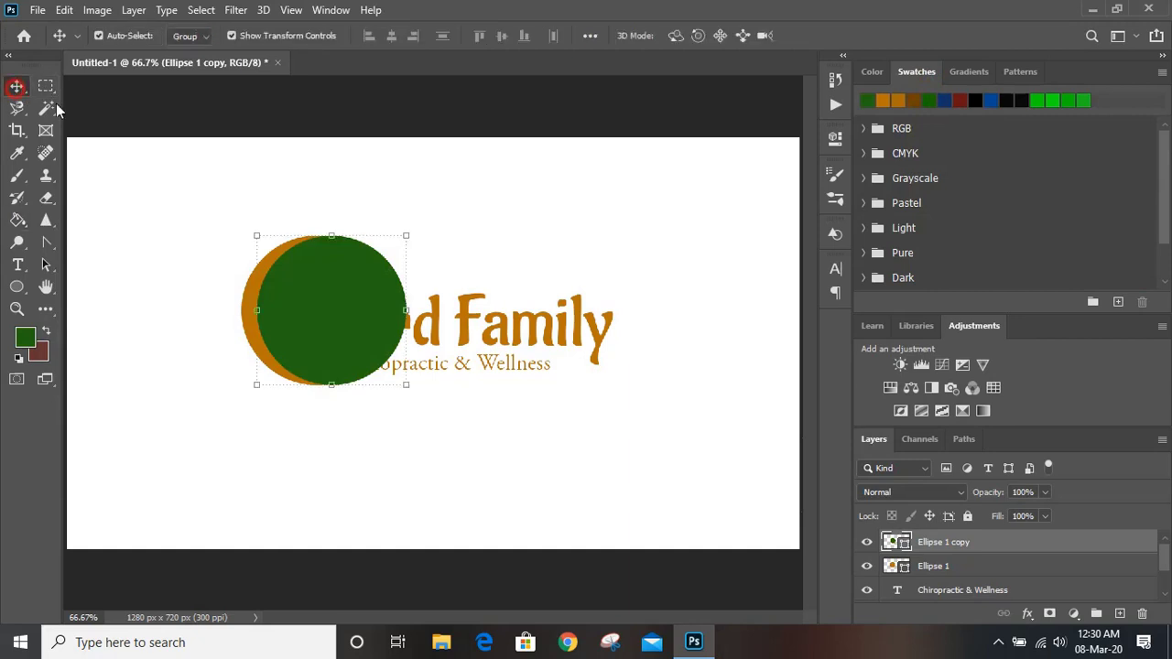
{"action": "left_click", "coordinate": [230, 175]}
{"action": "left_click", "coordinate": [337, 291]}
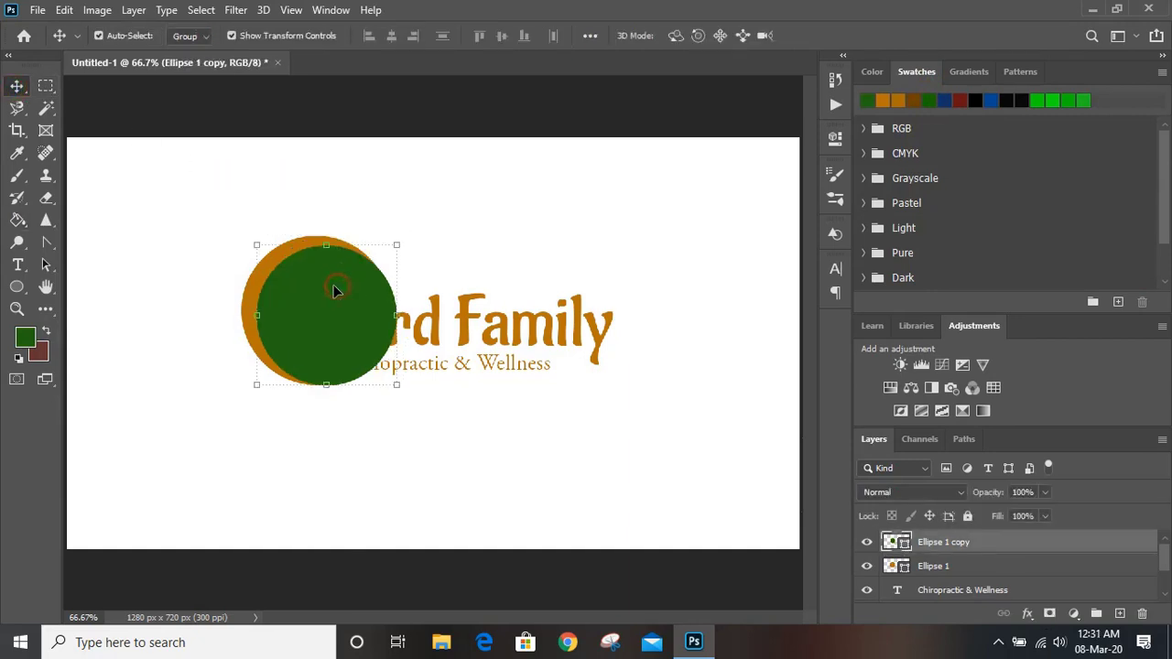
Step: Select both circles and combine them with Subtract Front Shape to form a crescent
{"action": "left_click", "coordinate": [274, 267], "text": "shift"}
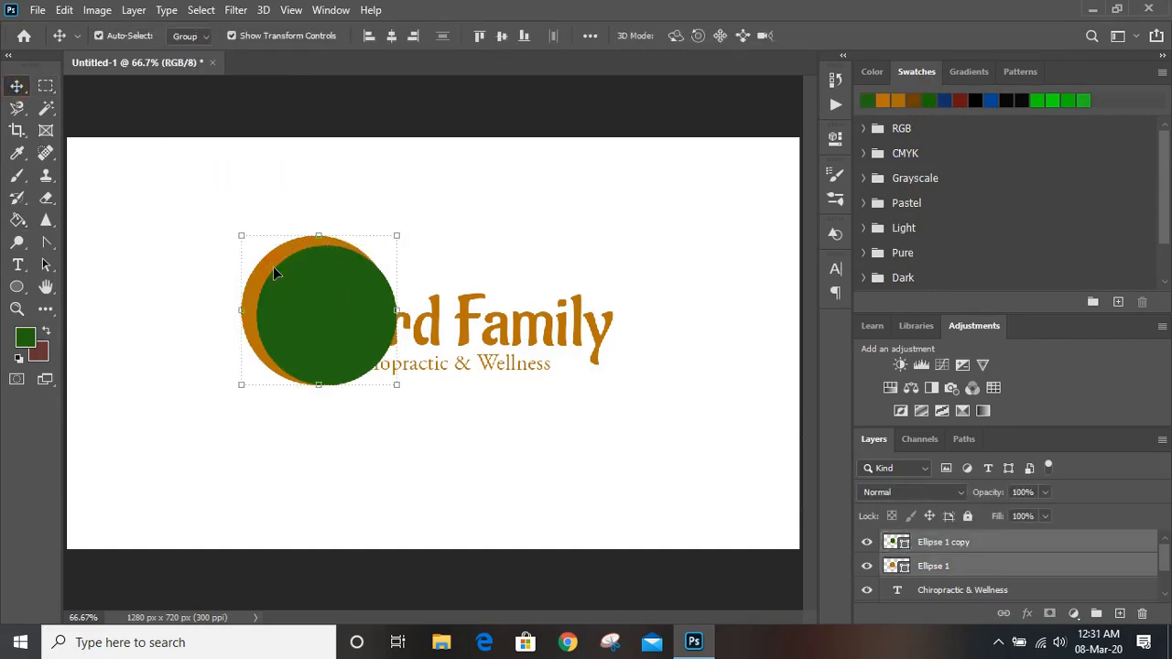
{"action": "left_click", "coordinate": [133, 11]}
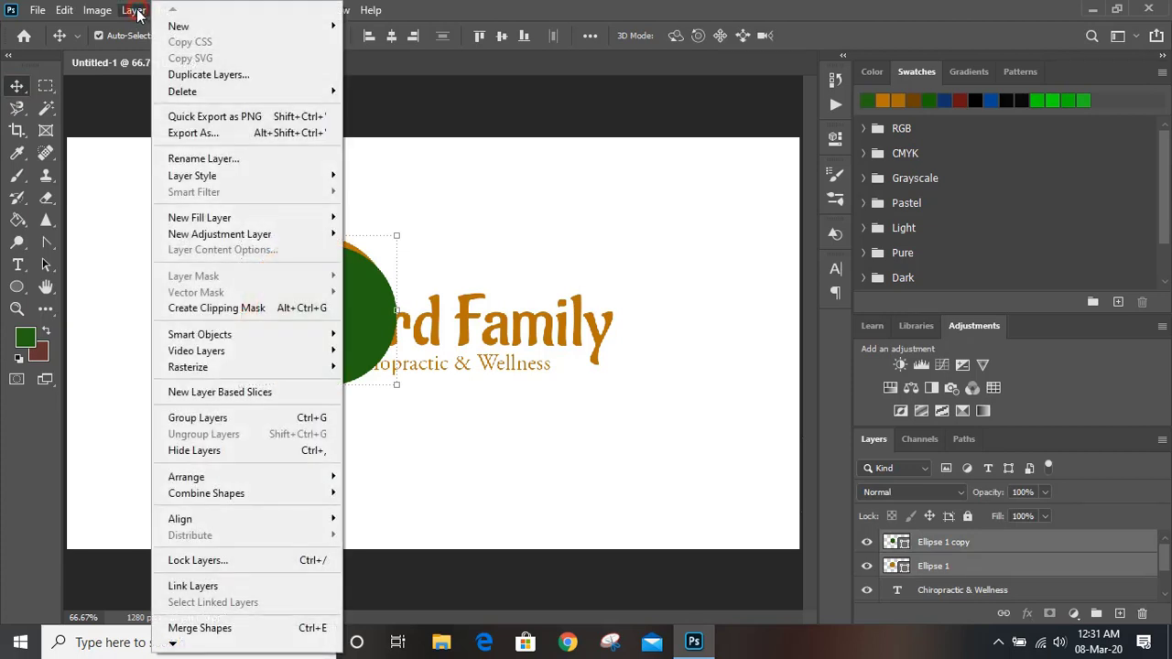
{"action": "mouse_move", "coordinate": [312, 500]}
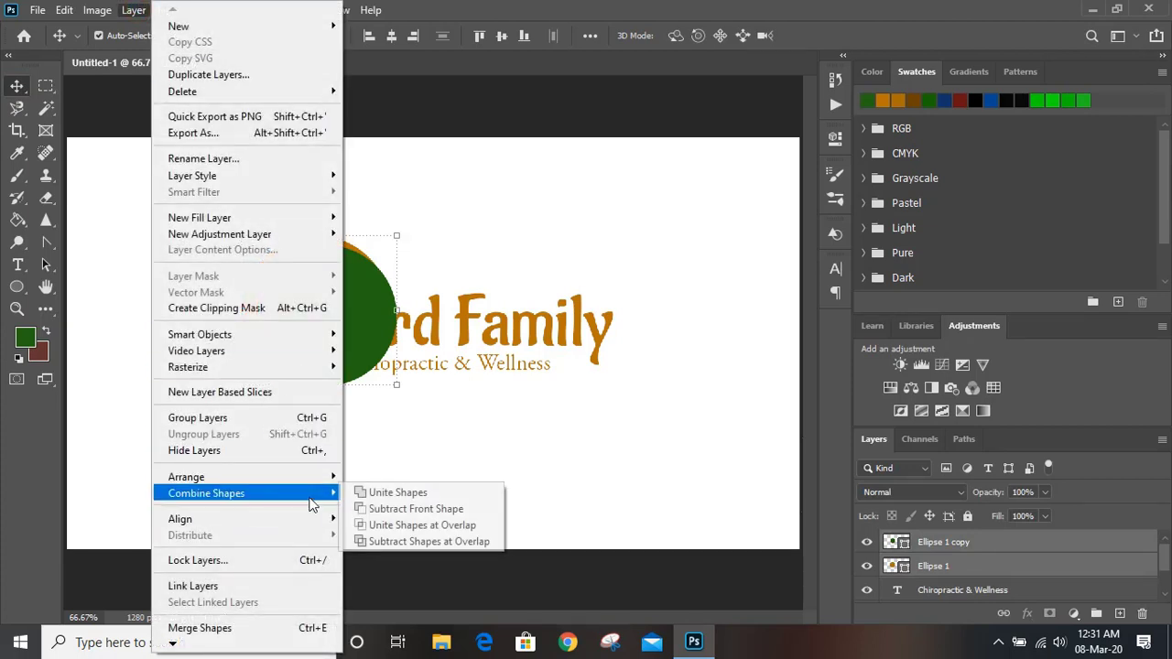
{"action": "left_click", "coordinate": [453, 510]}
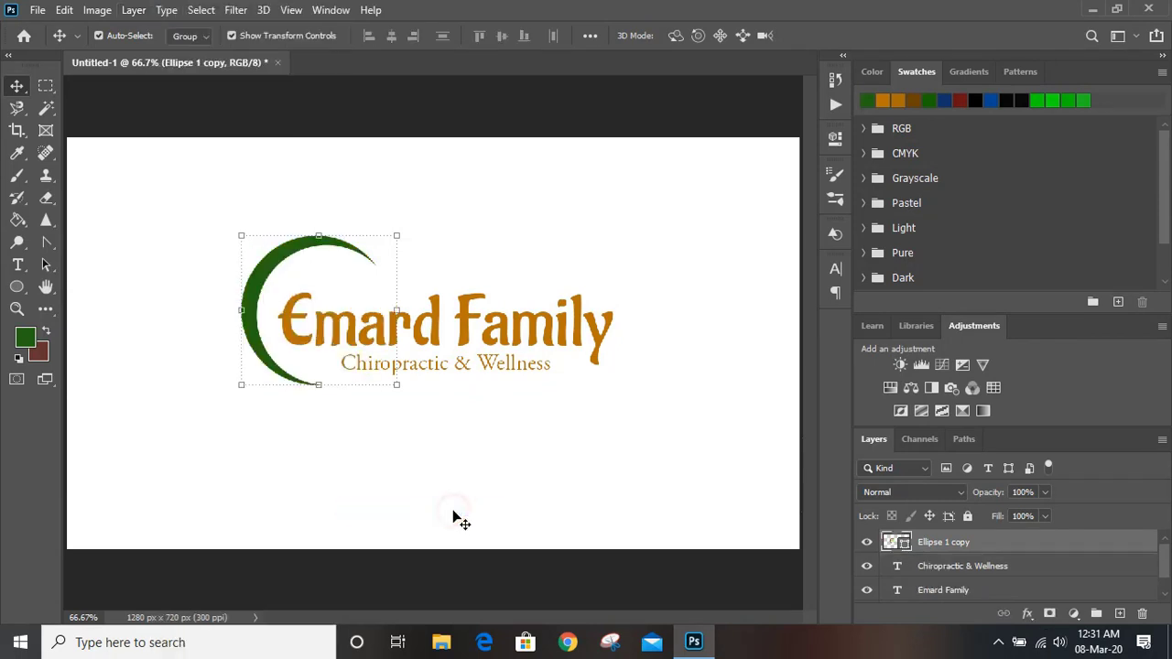
Step: Duplicate the green crescent to its left and scale the copy up to about 132%
{"action": "left_click", "coordinate": [16, 85]}
{"action": "left_click", "coordinate": [242, 159]}
{"action": "left_click_drag", "start_coordinate": [309, 245], "coordinate": [283, 243]}
{"action": "left_click_drag", "start_coordinate": [369, 225], "coordinate": [394, 200]}
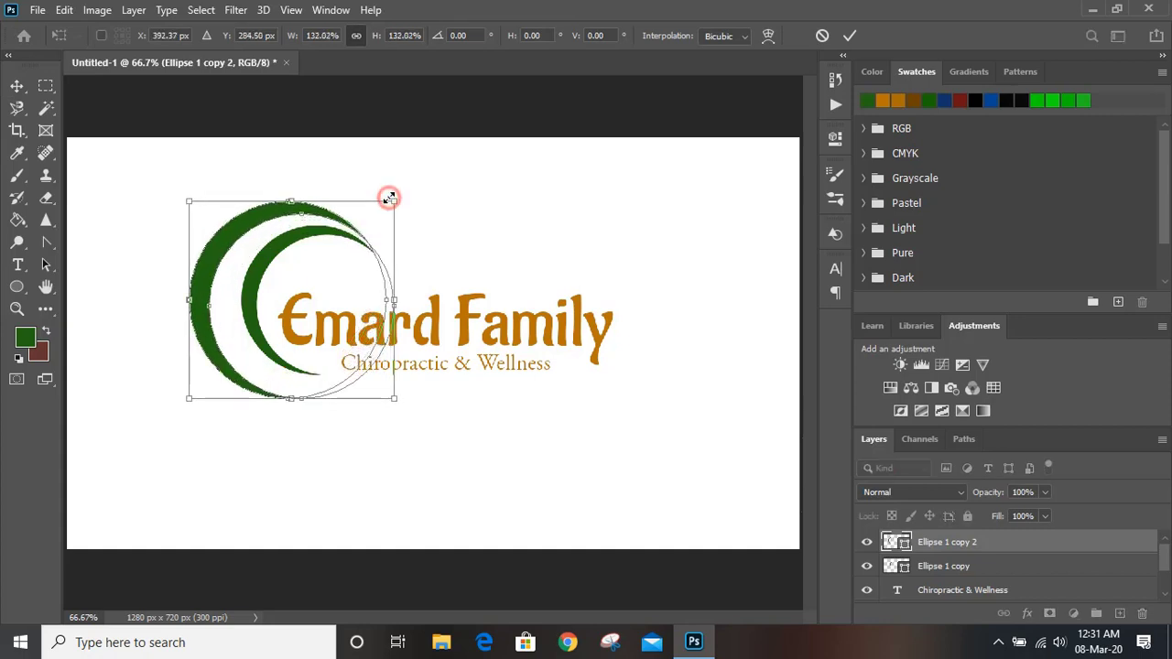
{"action": "left_click", "coordinate": [848, 35]}
{"action": "left_click", "coordinate": [464, 238]}
Step: Rotate the inner crescent about 16° clockwise and shift it slightly within the outer crescent
{"action": "left_click", "coordinate": [283, 254]}
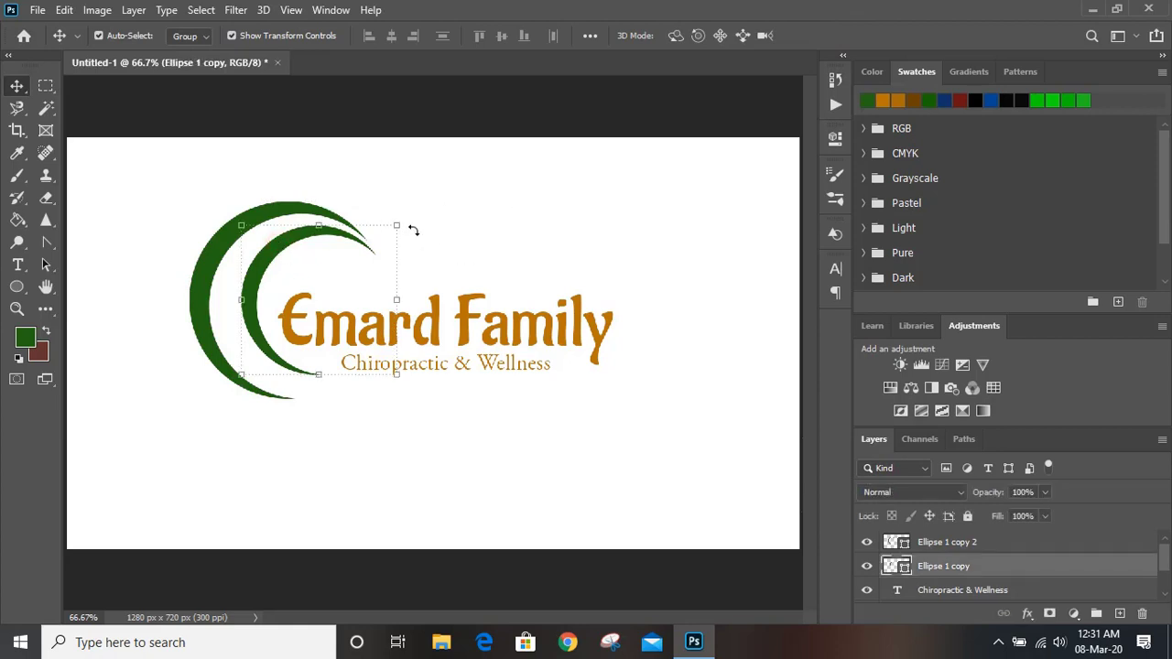
{"action": "left_click_drag", "start_coordinate": [408, 224], "coordinate": [419, 253]}
{"action": "left_click_drag", "start_coordinate": [318, 237], "coordinate": [317, 243]}
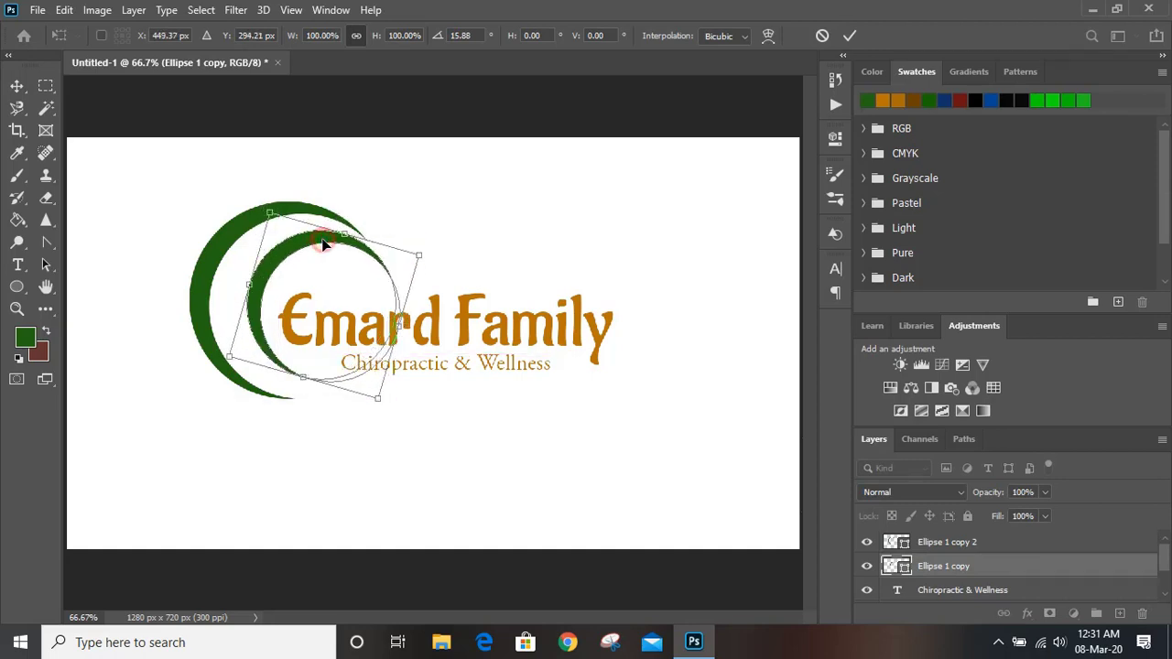
{"action": "left_click", "coordinate": [462, 214]}
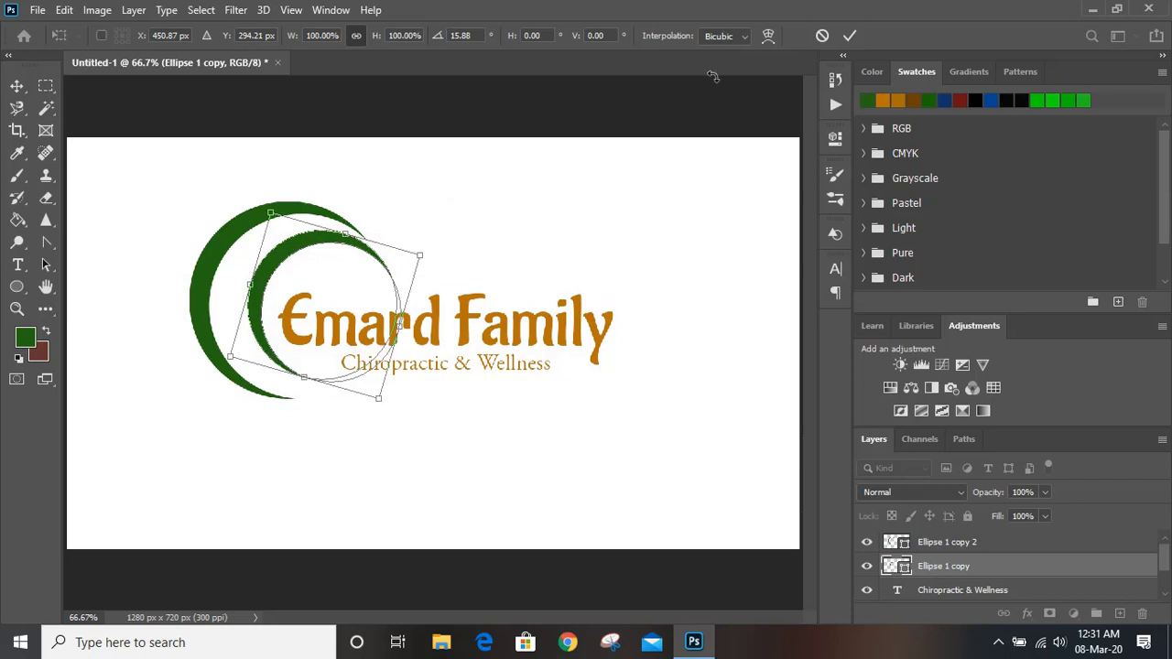
{"action": "left_click", "coordinate": [849, 36]}
{"action": "left_click", "coordinate": [353, 163]}
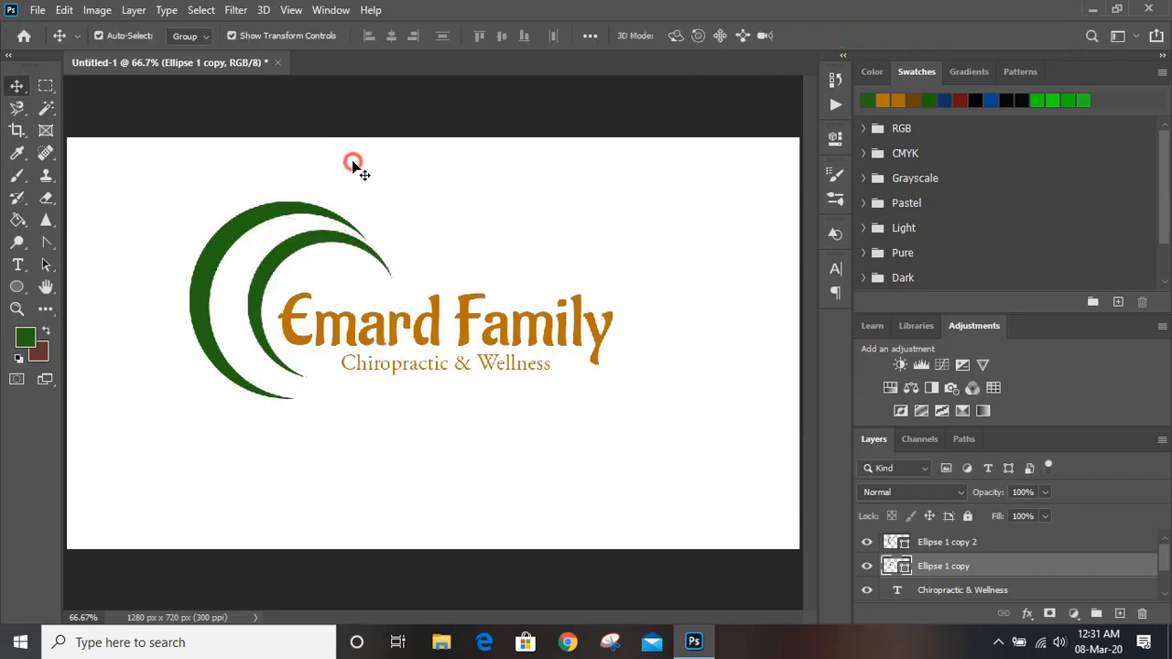
Step: Rotate the outer crescent about 36° counter-clockwise and nudge it slightly right and down around the inner one
{"action": "left_click", "coordinate": [274, 215]}
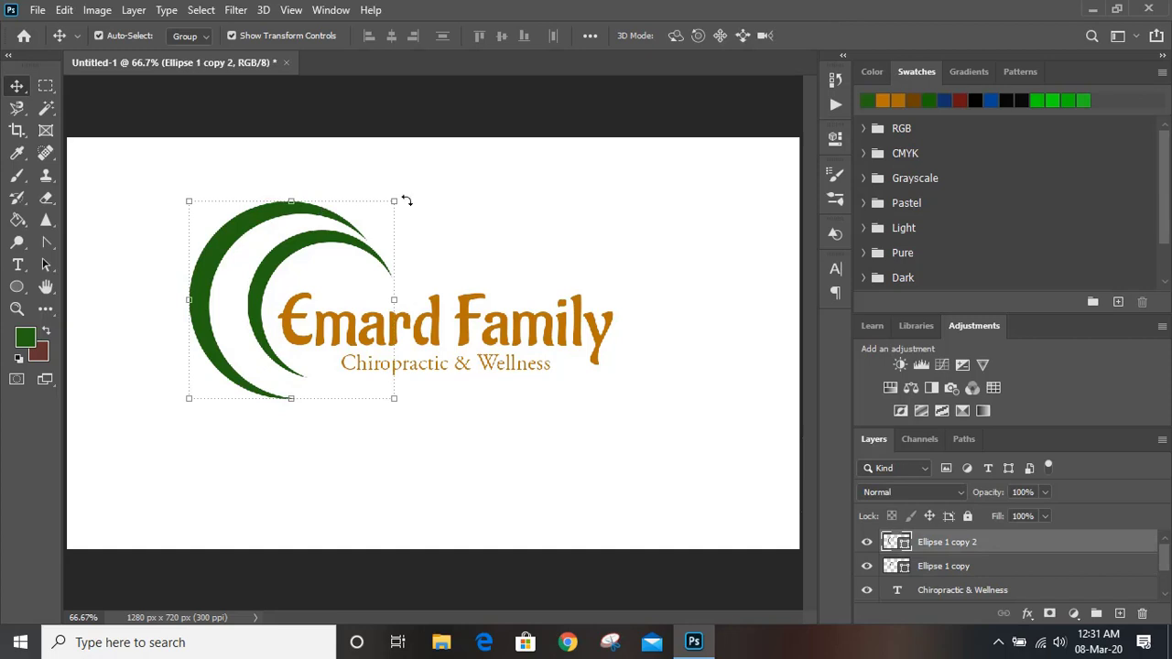
{"action": "mouse_move", "coordinate": [407, 200]}
{"action": "left_mouse_down"}
{"action": "mouse_move", "coordinate": [351, 133]}
{"action": "mouse_move", "coordinate": [329, 127]}
{"action": "left_mouse_up"}
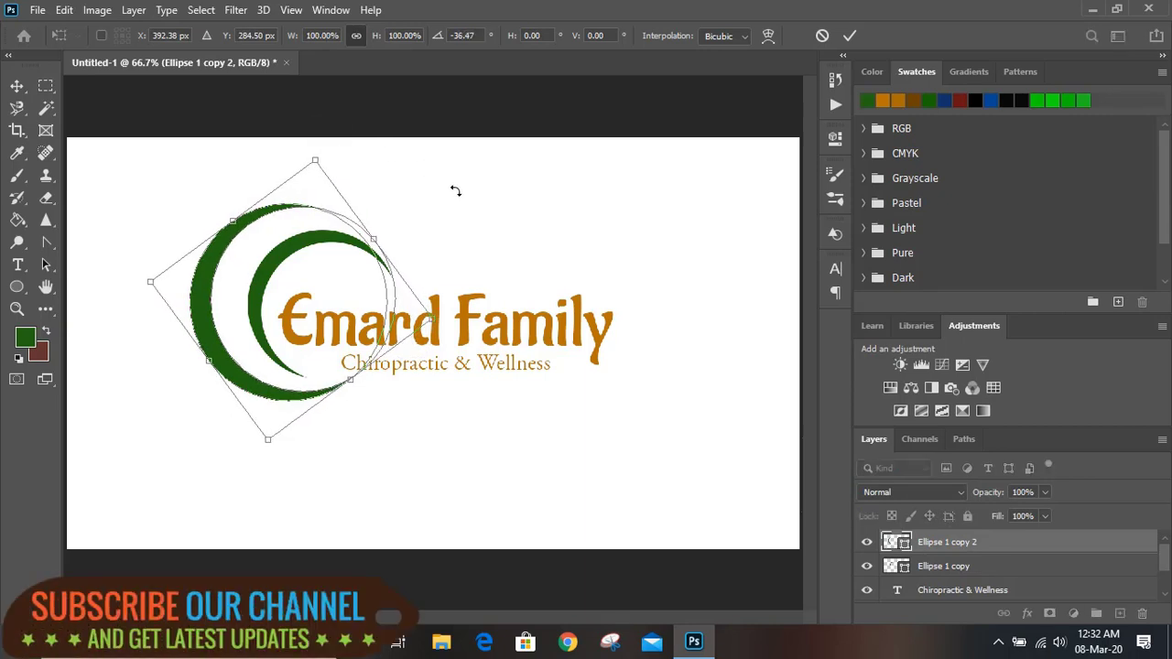
{"action": "key", "text": "Right"}
{"action": "key", "text": "Right"}
{"action": "key", "text": "Right"}
{"action": "key", "text": "Right"}
{"action": "key", "text": "Right"}
{"action": "key", "text": "Right"}
{"action": "key", "text": "Right"}
{"action": "key", "text": "Right"}
{"action": "key", "text": "Right"}
{"action": "key", "text": "Right"}
{"action": "key", "text": "Right"}
{"action": "key", "text": "Right"}
{"action": "key", "text": "Right"}
{"action": "key", "text": "Right"}
{"action": "key", "text": "Right"}
{"action": "key", "text": "Right"}
{"action": "key", "text": "Right"}
{"action": "key", "text": "Right"}
{"action": "key", "text": "Right"}
{"action": "key", "text": "Right"}
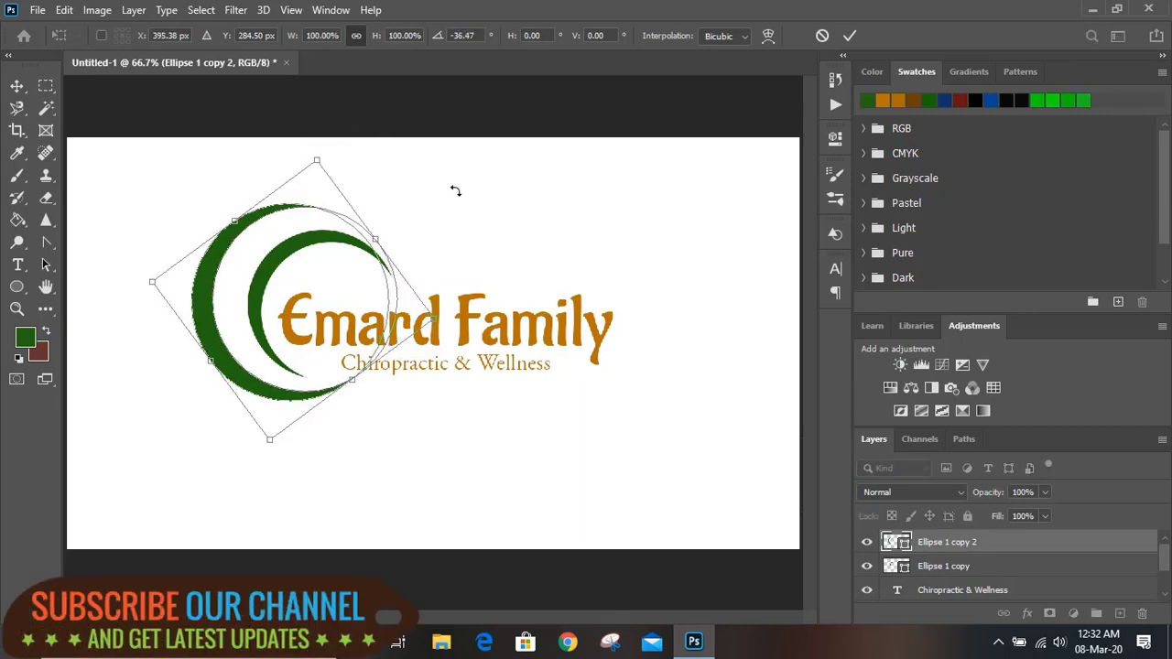
{"action": "key", "text": "Down"}
{"action": "key", "text": "Down"}
{"action": "key", "text": "Down"}
{"action": "key", "text": "Down"}
{"action": "key", "text": "Down"}
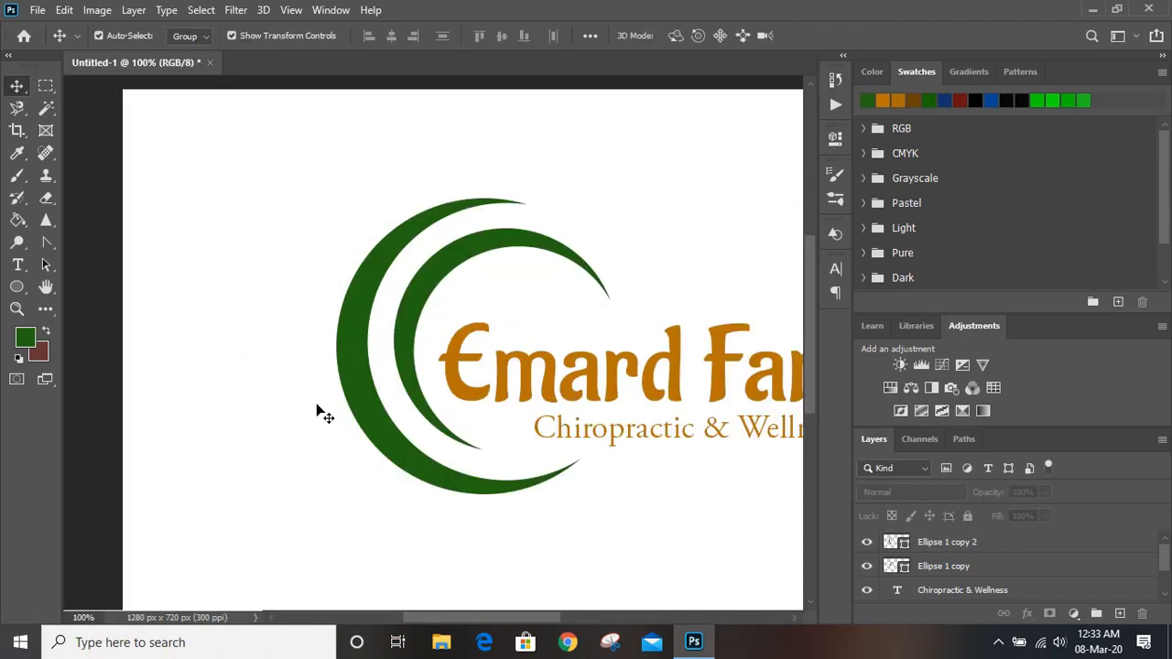
Step: Draw a blue-filled leaf about 161 × 78 px with the Pen tool against the outer crescent's left edge
{"action": "left_click", "coordinate": [47, 243]}
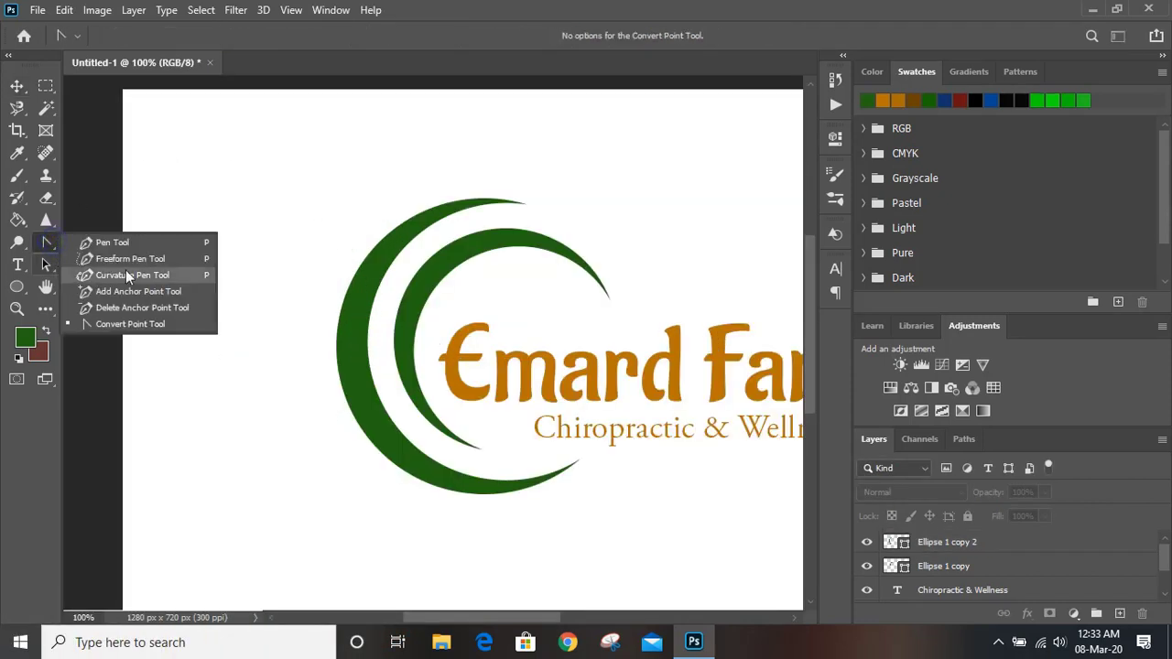
{"action": "left_click", "coordinate": [135, 244]}
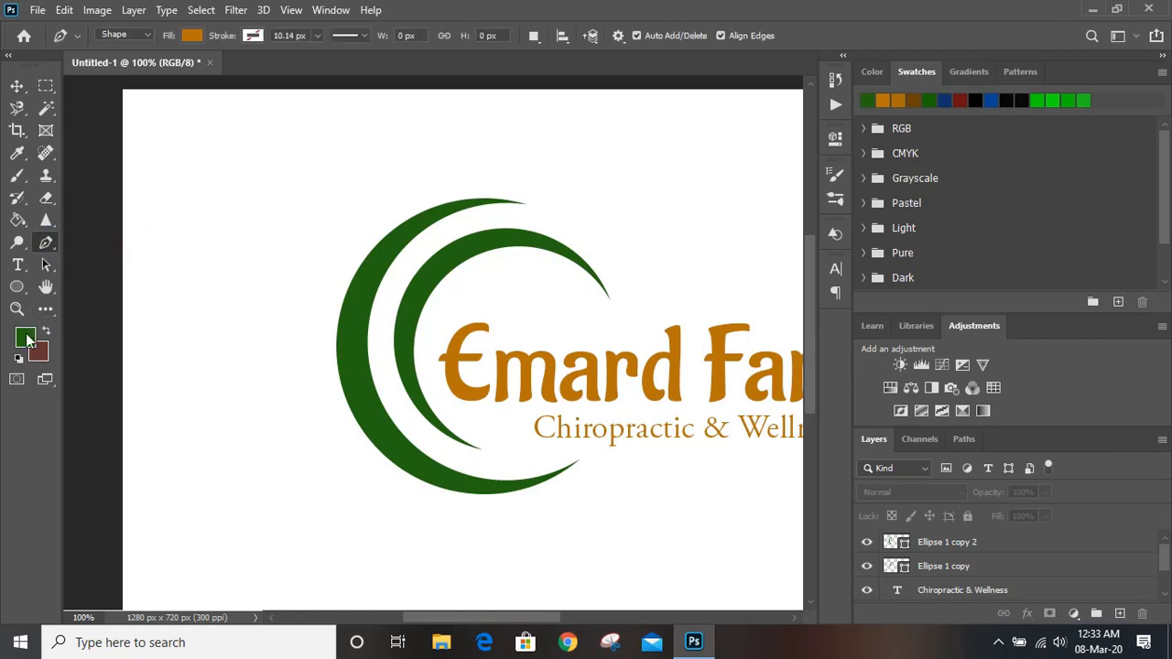
{"action": "left_click", "coordinate": [192, 36]}
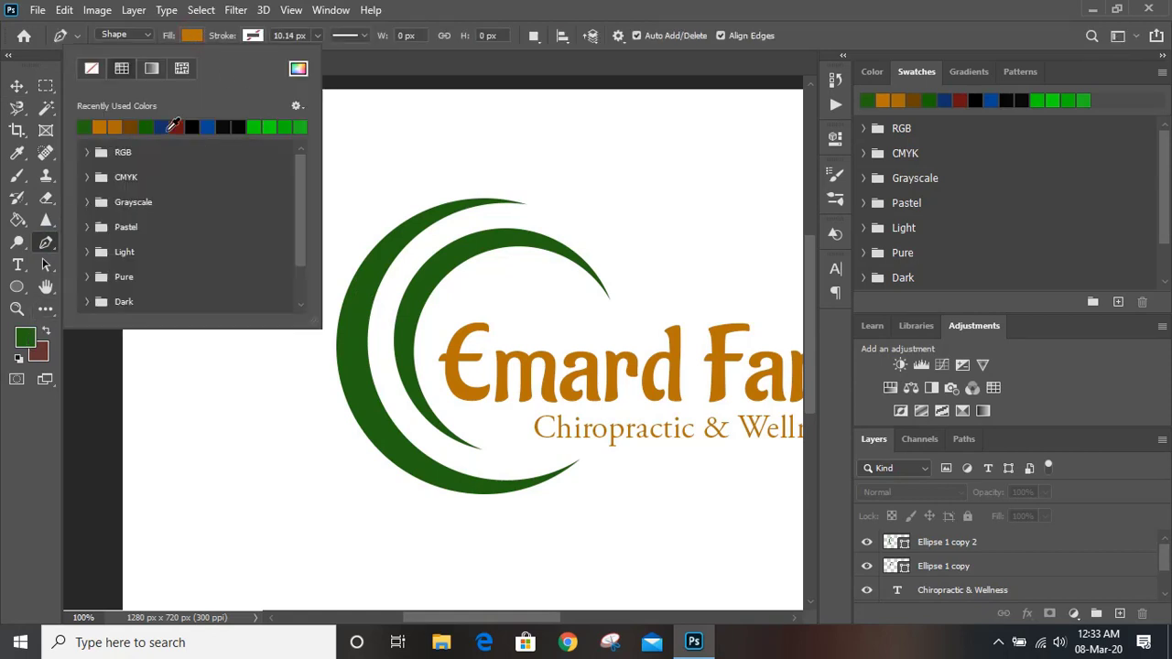
{"action": "left_click", "coordinate": [207, 126]}
{"action": "left_click", "coordinate": [408, 56]}
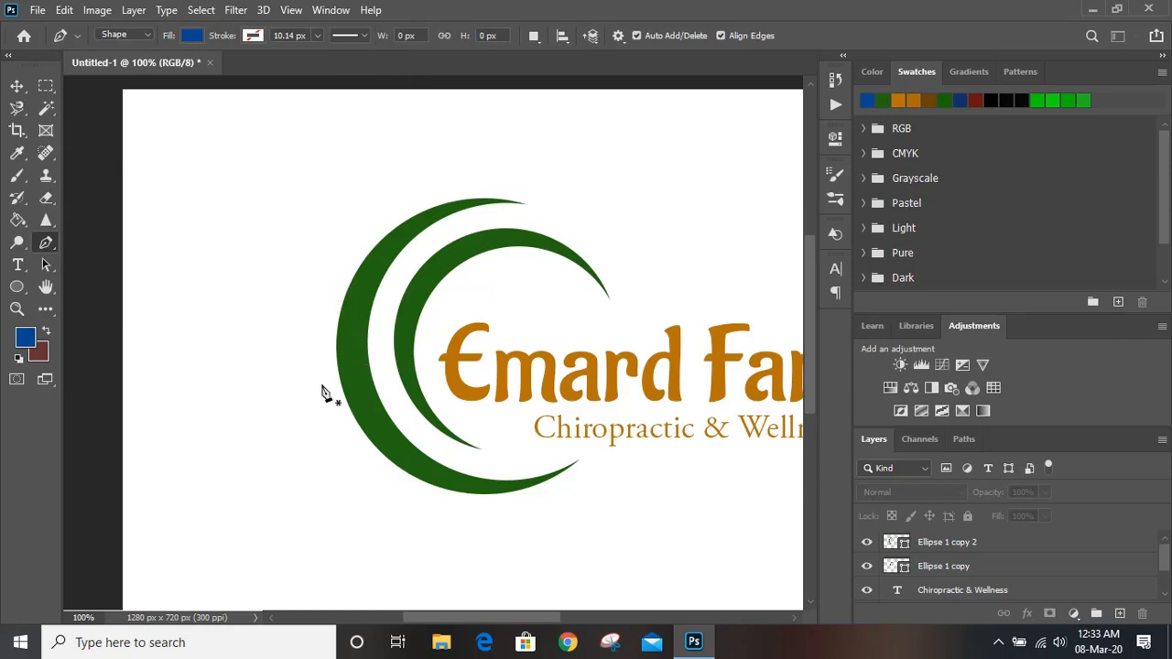
{"action": "left_click", "coordinate": [338, 348]}
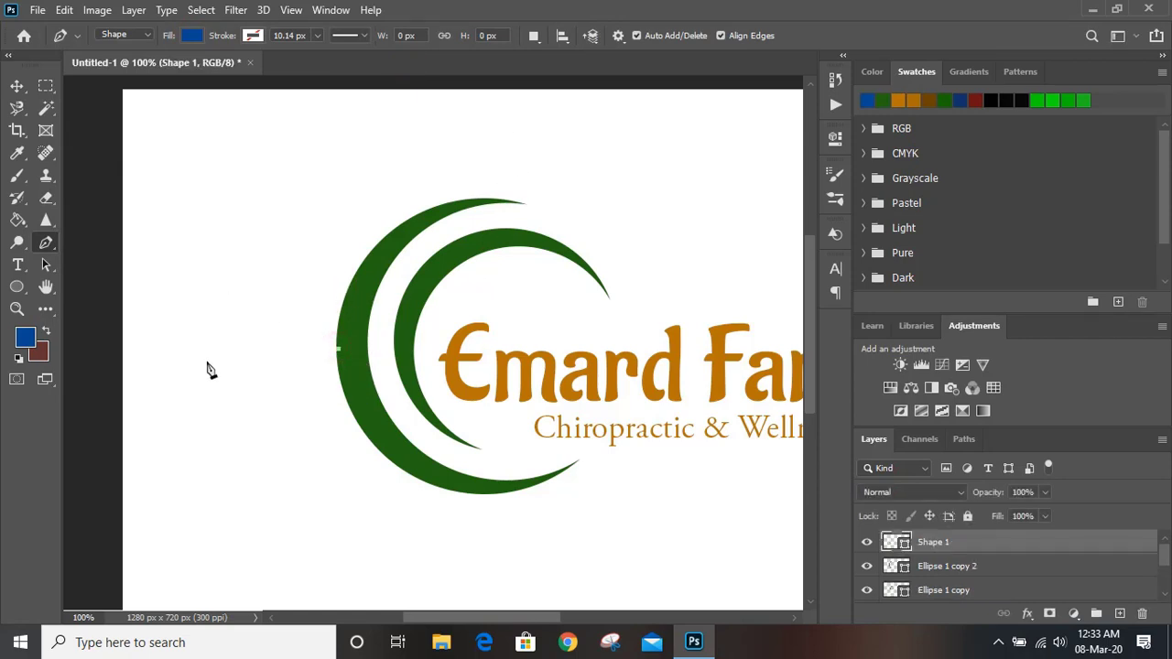
{"action": "left_click_drag", "start_coordinate": [200, 363], "coordinate": [132, 446]}
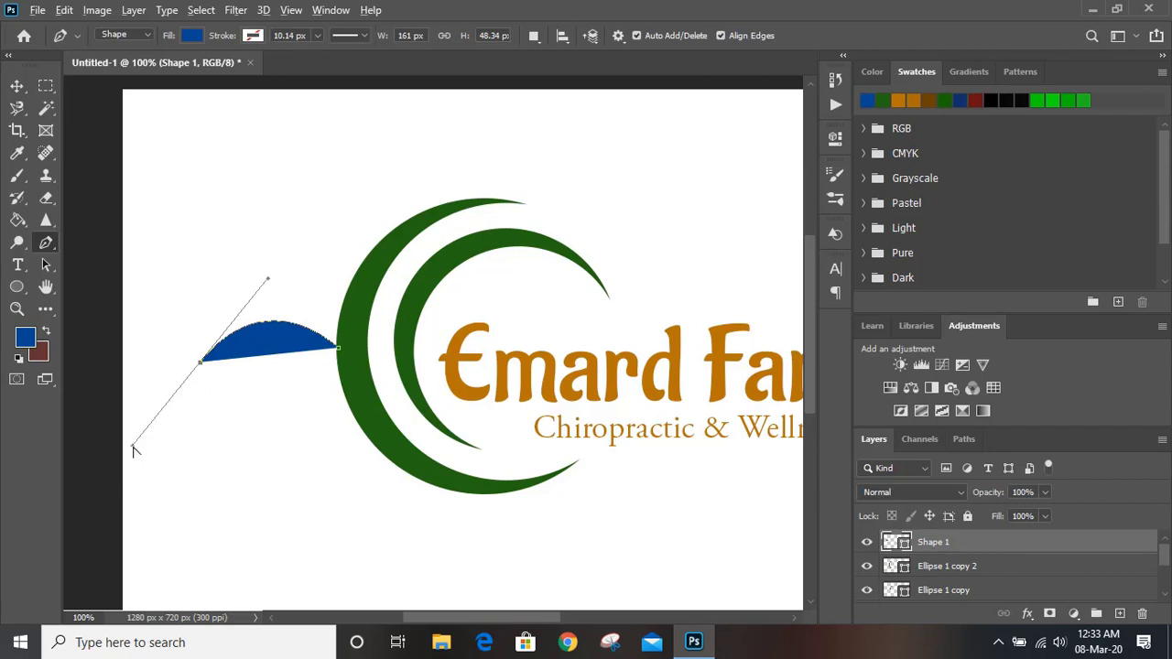
{"action": "left_click_drag", "start_coordinate": [133, 448], "coordinate": [342, 326]}
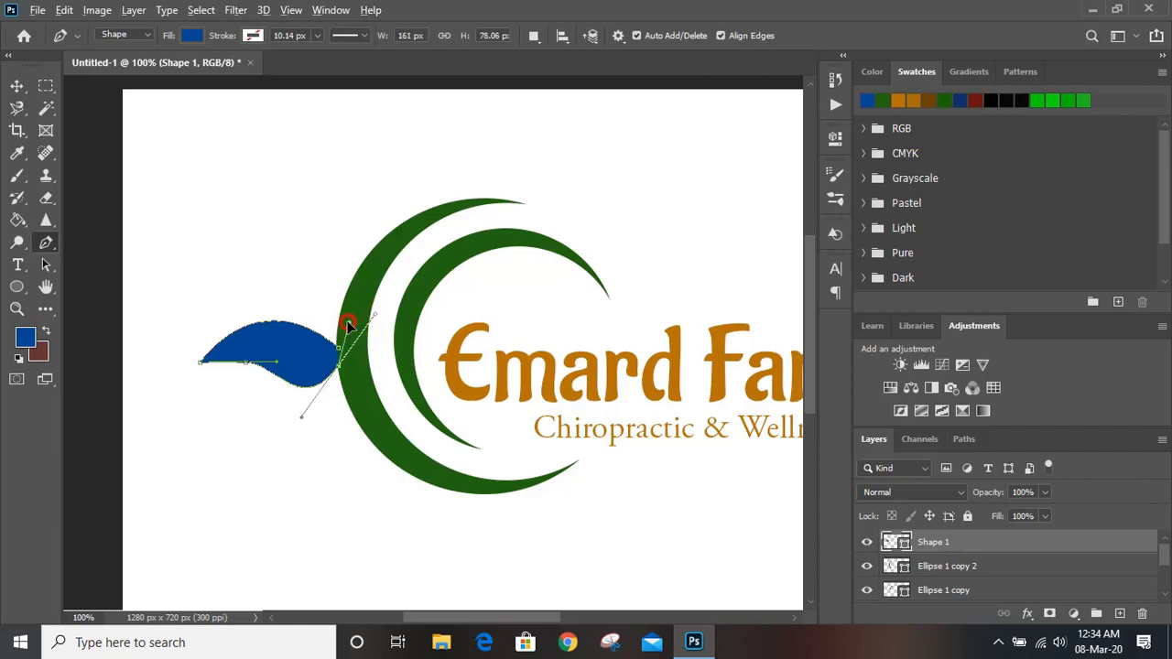
{"action": "left_click", "coordinate": [339, 349]}
Step: Duplicate the blue leaf up and to the right, and flip the copy vertically
{"action": "left_click", "coordinate": [15, 89]}
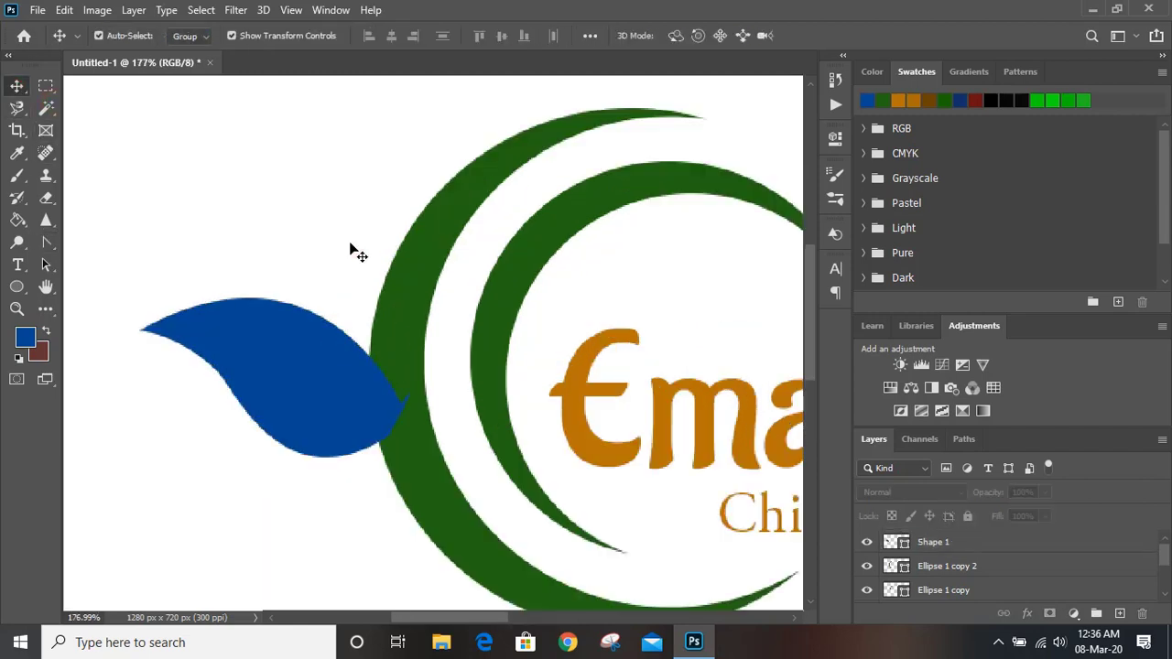
{"action": "left_click_drag", "start_coordinate": [300, 363], "coordinate": [423, 225]}
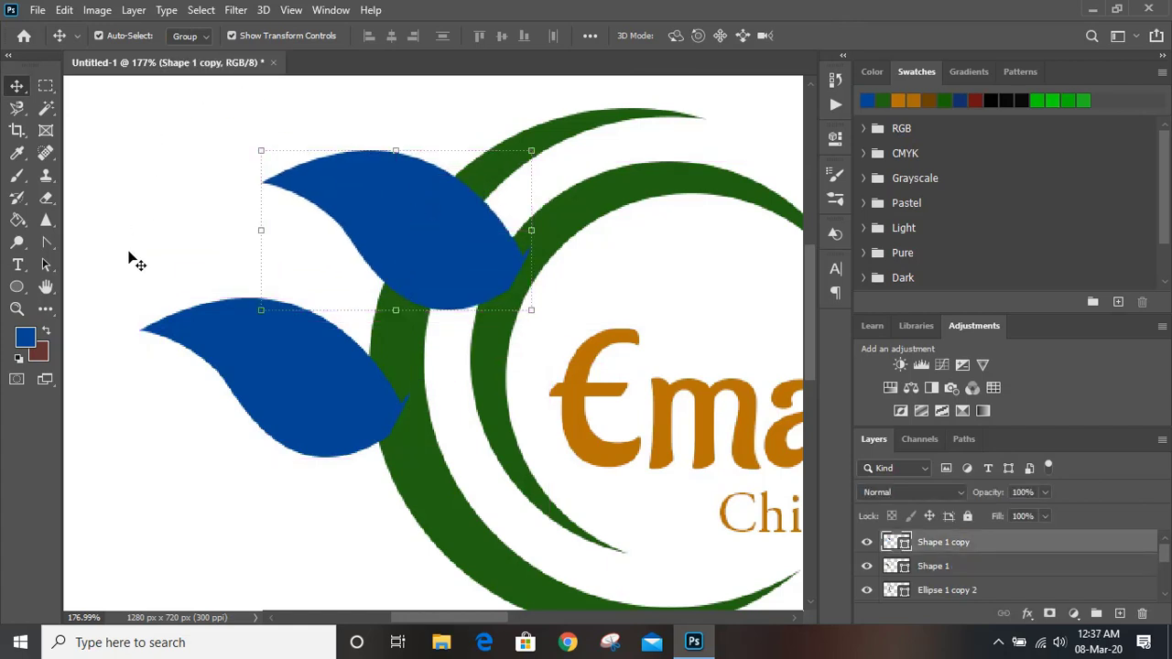
{"action": "left_click", "coordinate": [65, 10]}
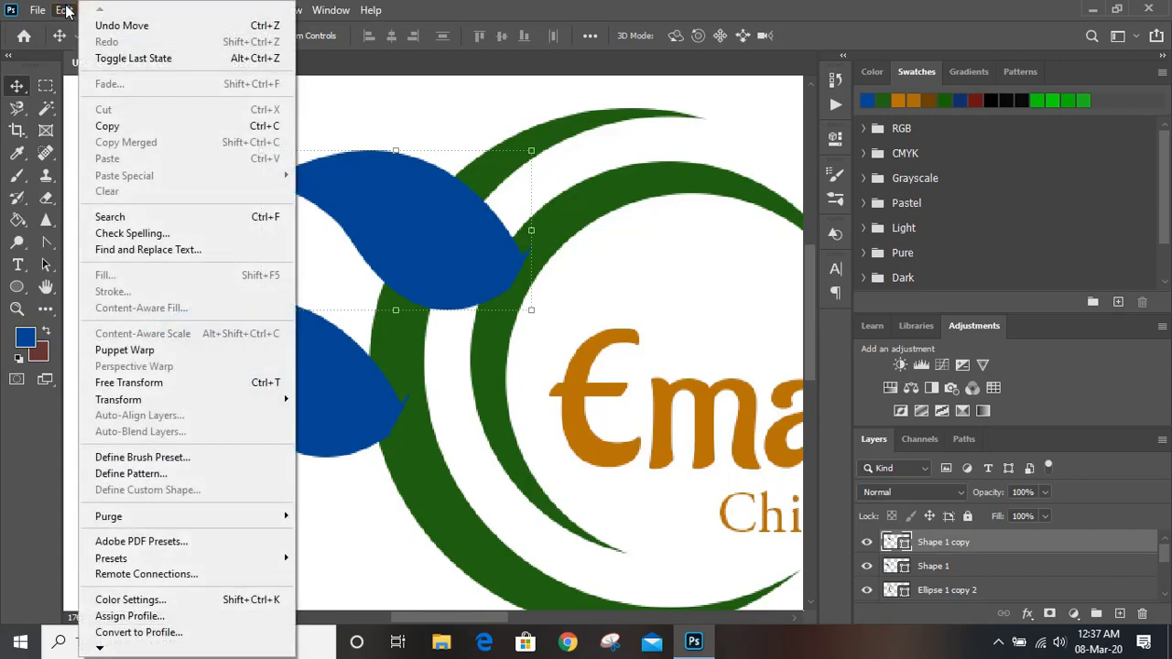
{"action": "mouse_move", "coordinate": [228, 401]}
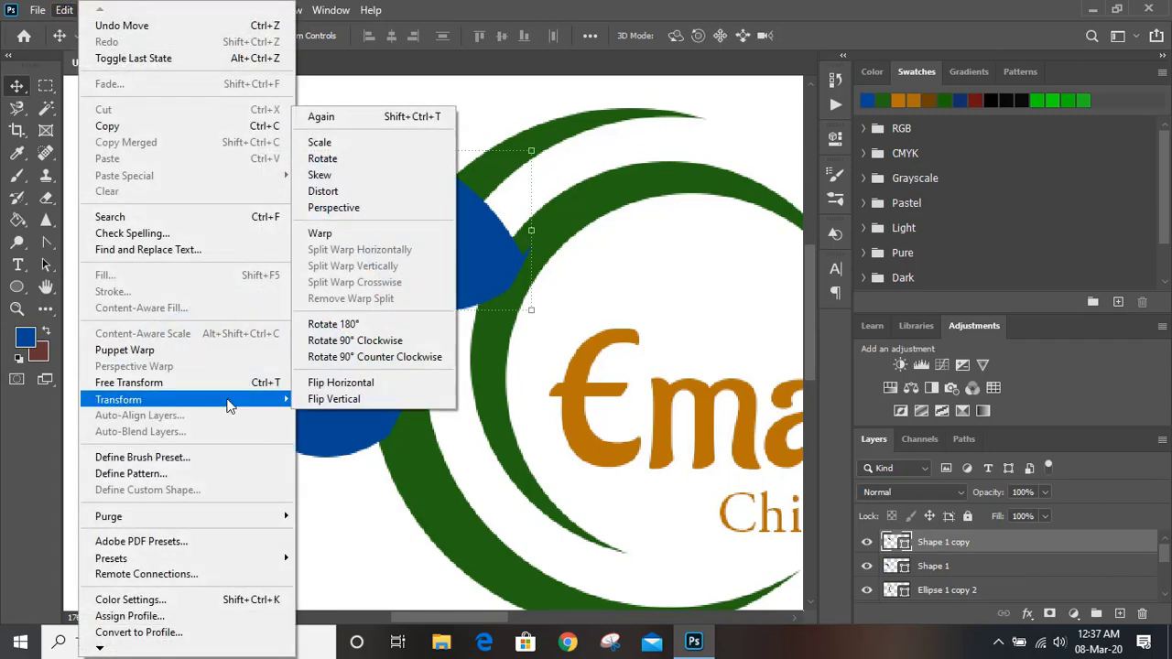
{"action": "left_click", "coordinate": [346, 400]}
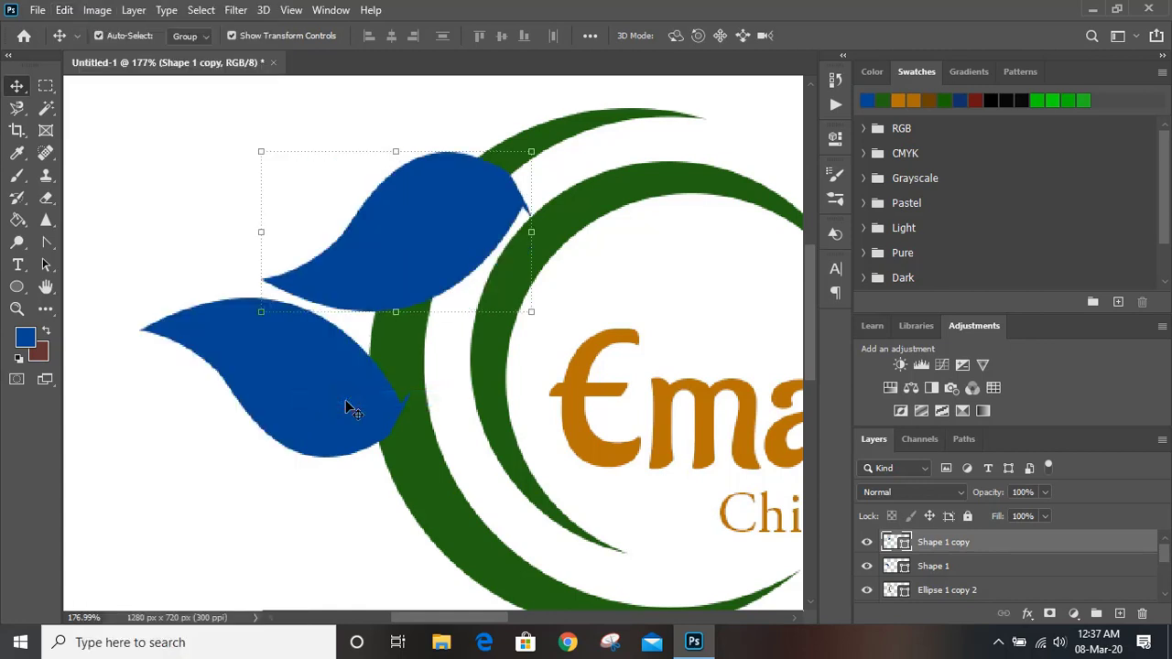
Step: Rotate the copied leaf to about 139°, scale it to about 81%, and place it above the first leaf on the outer crescent
{"action": "left_click_drag", "start_coordinate": [542, 148], "coordinate": [312, 349]}
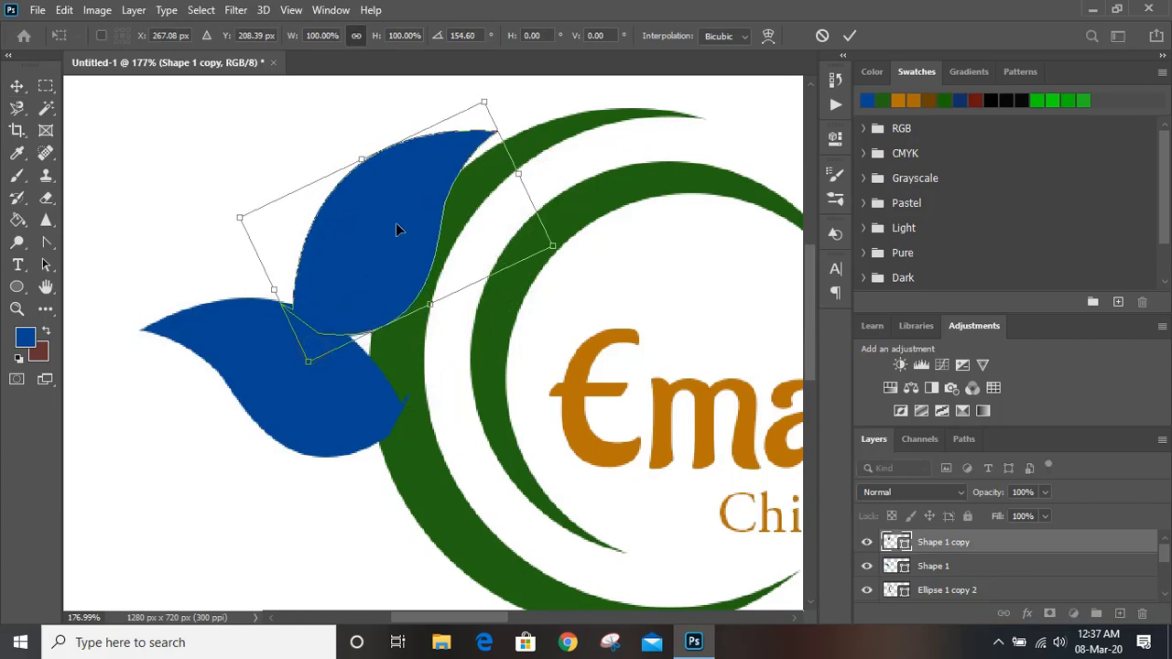
{"action": "left_click_drag", "start_coordinate": [379, 235], "coordinate": [437, 245]}
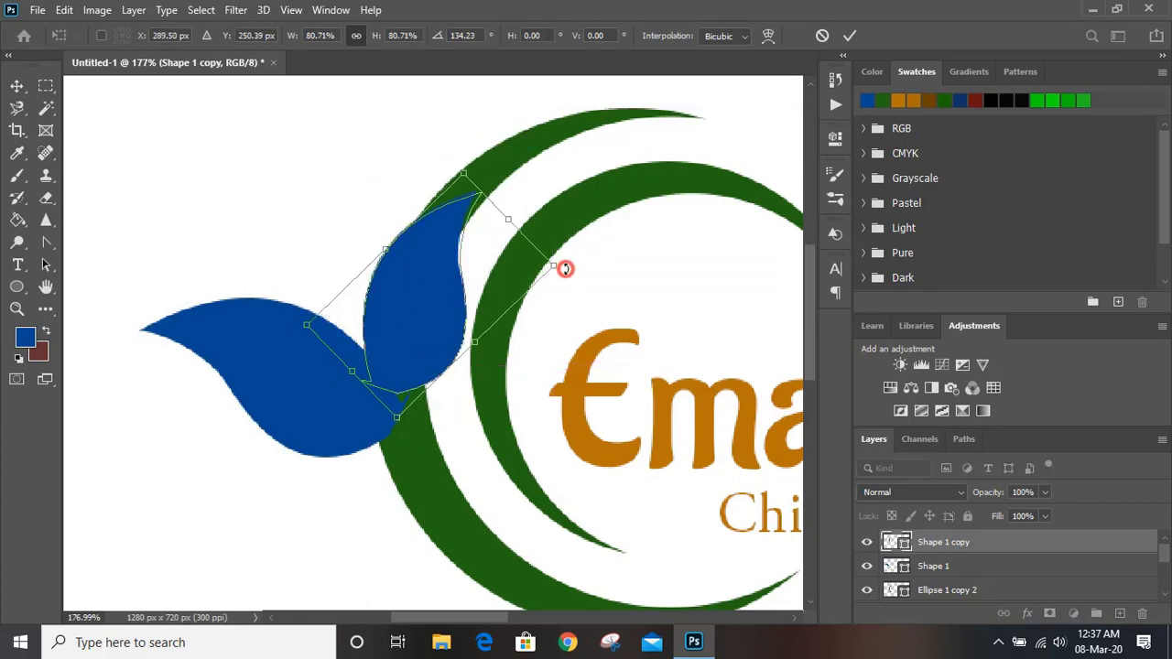
{"action": "left_click_drag", "start_coordinate": [565, 268], "coordinate": [569, 275]}
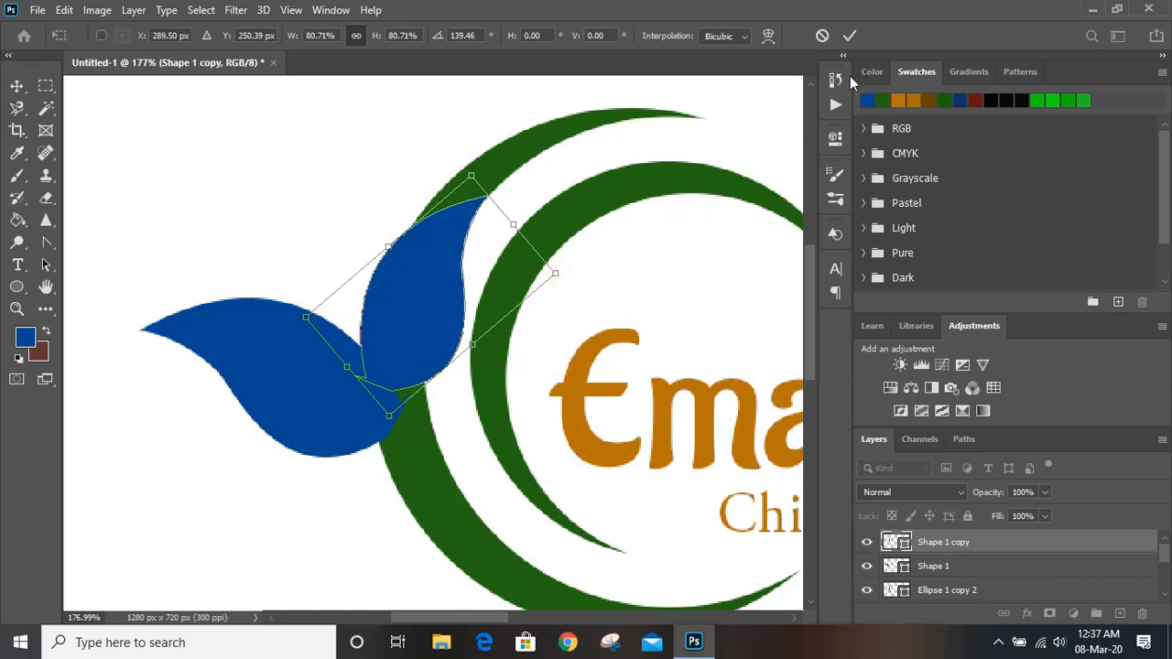
{"action": "left_click", "coordinate": [850, 36]}
{"action": "left_click", "coordinate": [288, 220]}
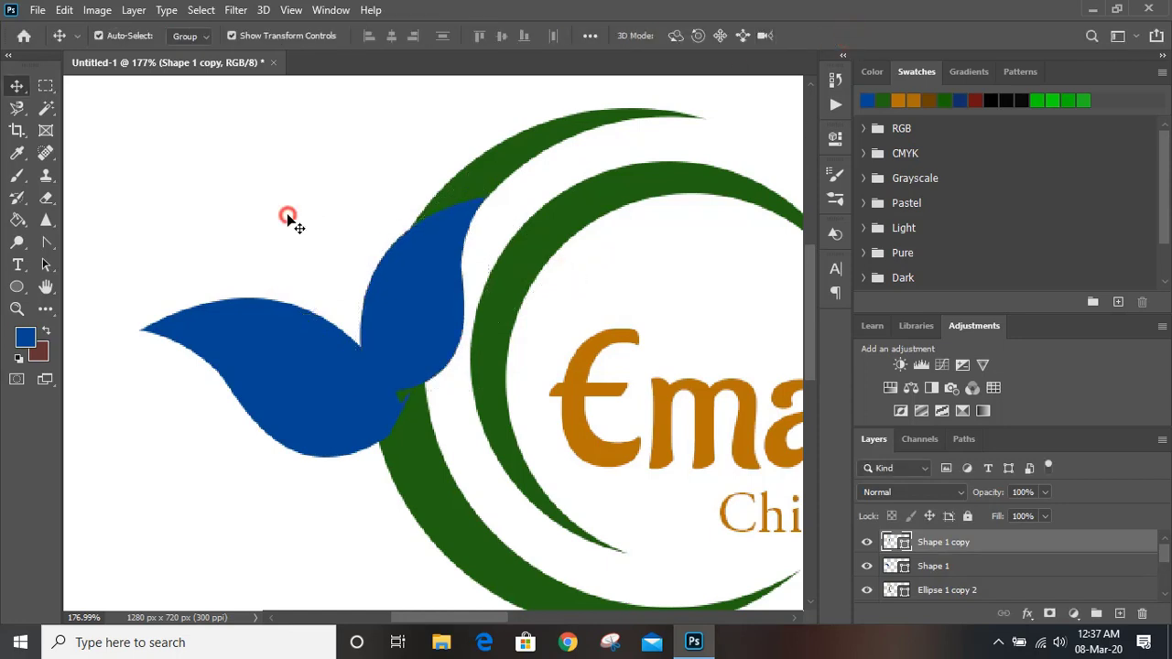
Step: Move the lower leaf down along the outer crescent and duplicate the upper leaf with a slight offset up and to the right
{"action": "scroll", "coordinate": [287, 220], "scroll_direction": "down", "scroll_amount": 1}
{"action": "left_click_drag", "start_coordinate": [280, 354], "coordinate": [316, 444]}
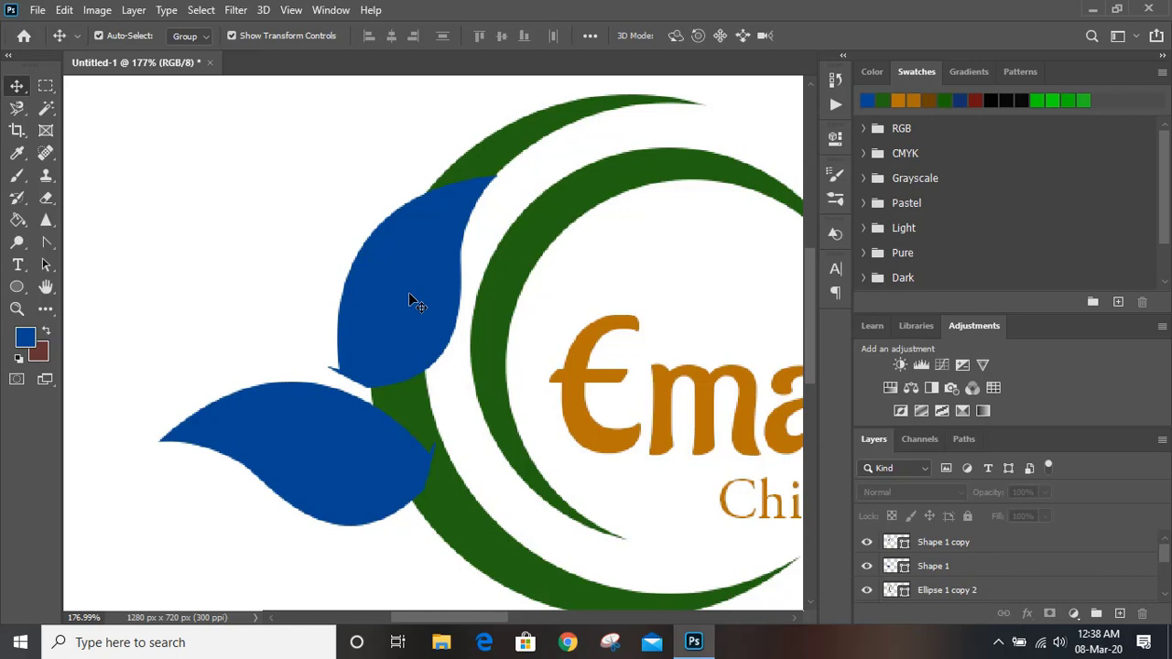
{"action": "left_click_drag", "start_coordinate": [408, 292], "coordinate": [419, 281]}
{"action": "left_click", "coordinate": [206, 230]}
{"action": "left_click", "coordinate": [400, 281]}
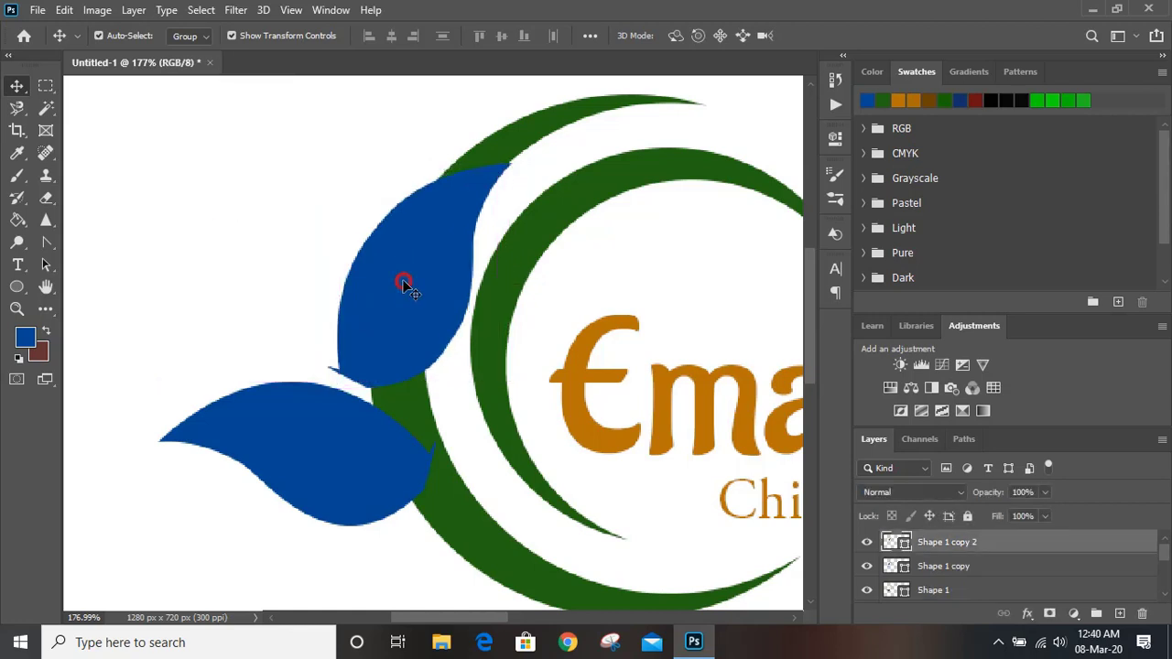
Step: Subtract the offset duplicate of the upper leaf from the outer green crescent to cut a gap around the leaf
{"action": "left_click", "coordinate": [540, 126]}
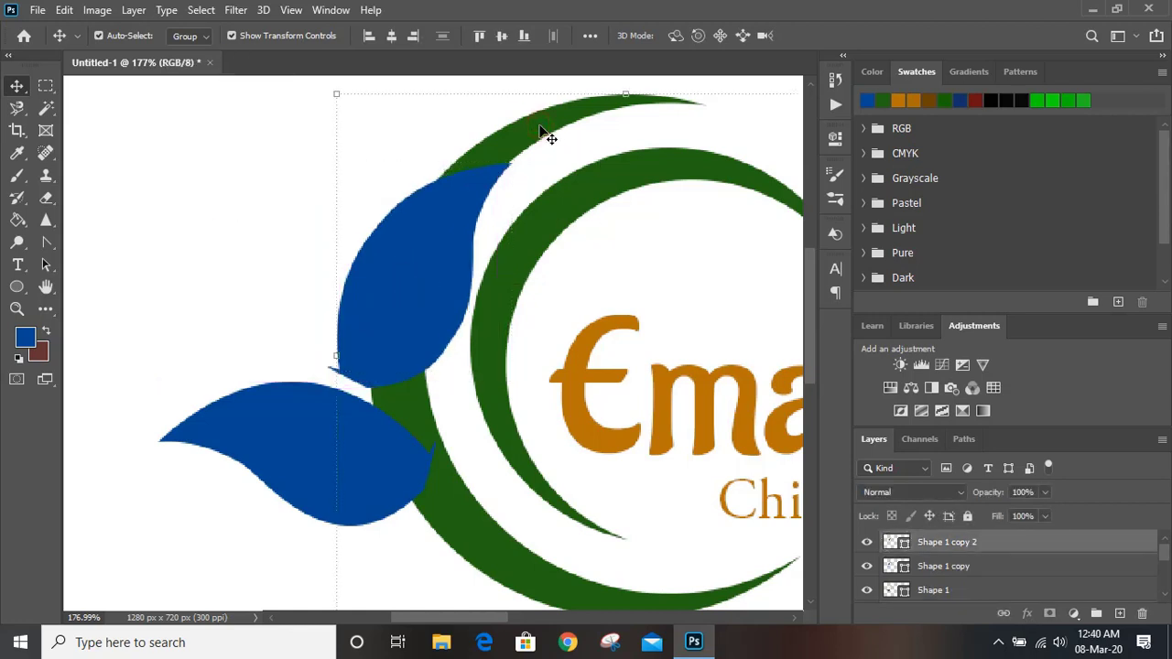
{"action": "left_click", "coordinate": [134, 10]}
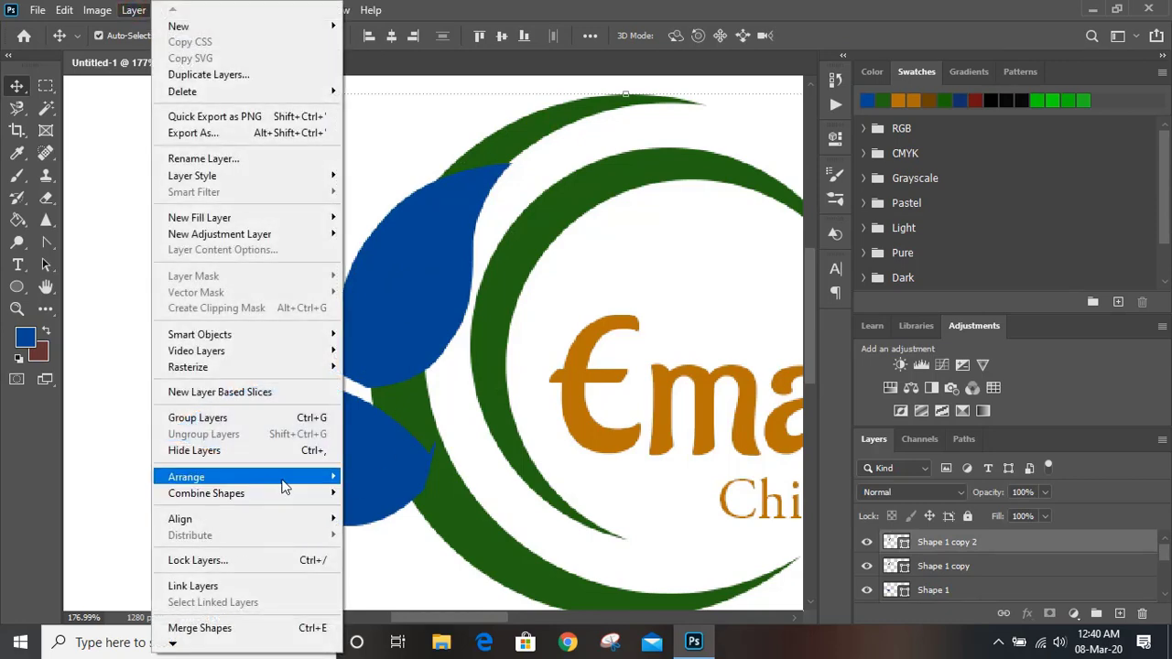
{"action": "mouse_move", "coordinate": [307, 499]}
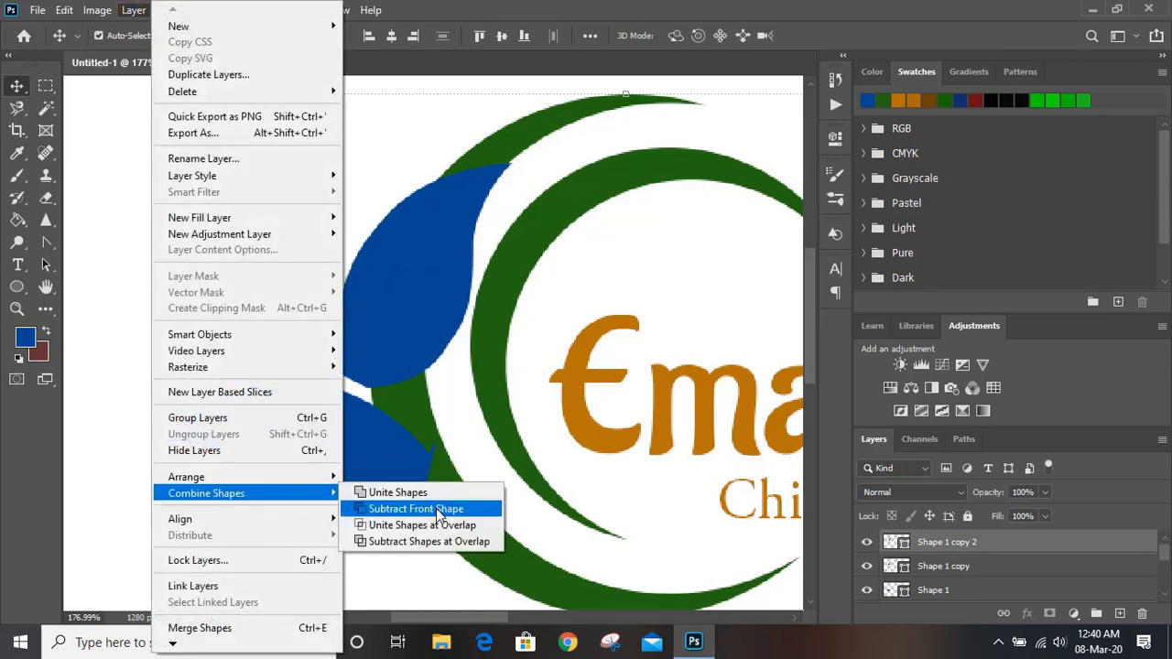
{"action": "left_click", "coordinate": [438, 510]}
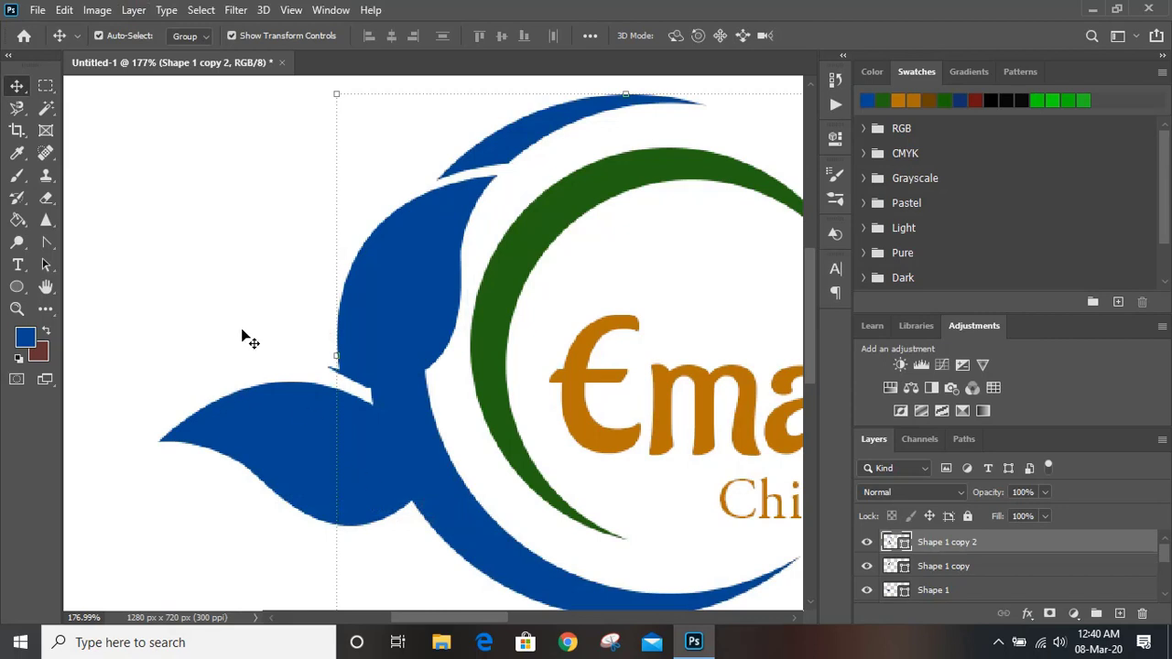
{"action": "left_click", "coordinate": [217, 278]}
Step: Draw a cyan-filled shape about 40 × 67 px with the Pen tool over the ragged lower-left edge of the upper leaf
{"action": "key", "text": "ctrl+plus"}
{"action": "key", "text": "ctrl+plus"}
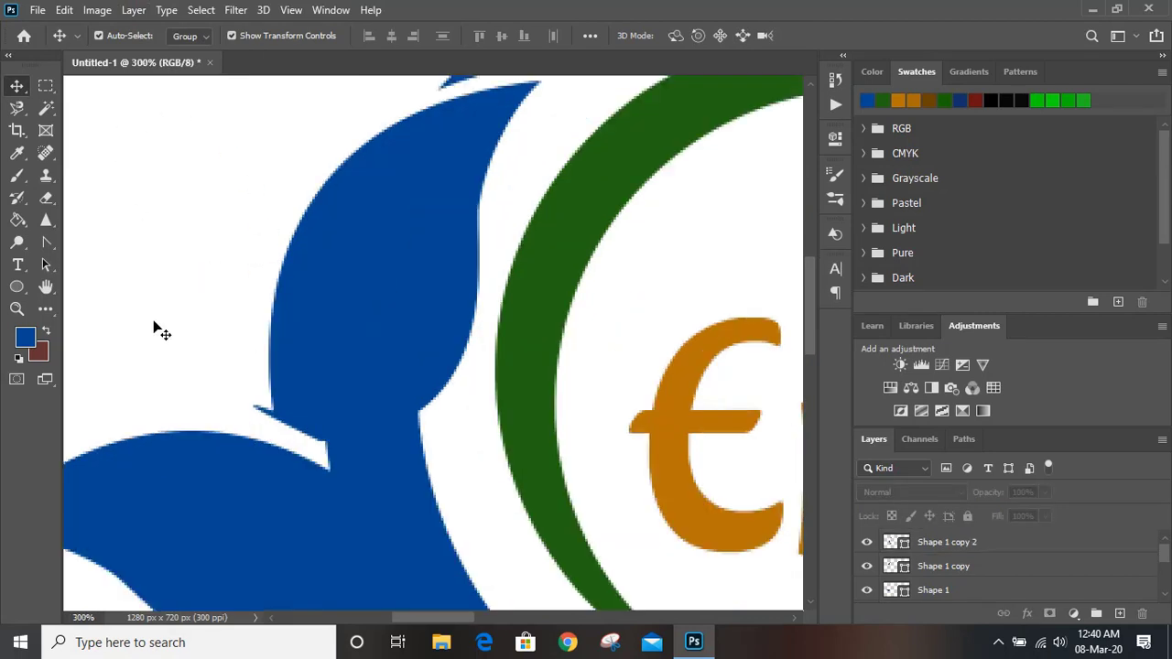
{"action": "left_click_drag", "start_coordinate": [46, 243], "coordinate": [95, 241]}
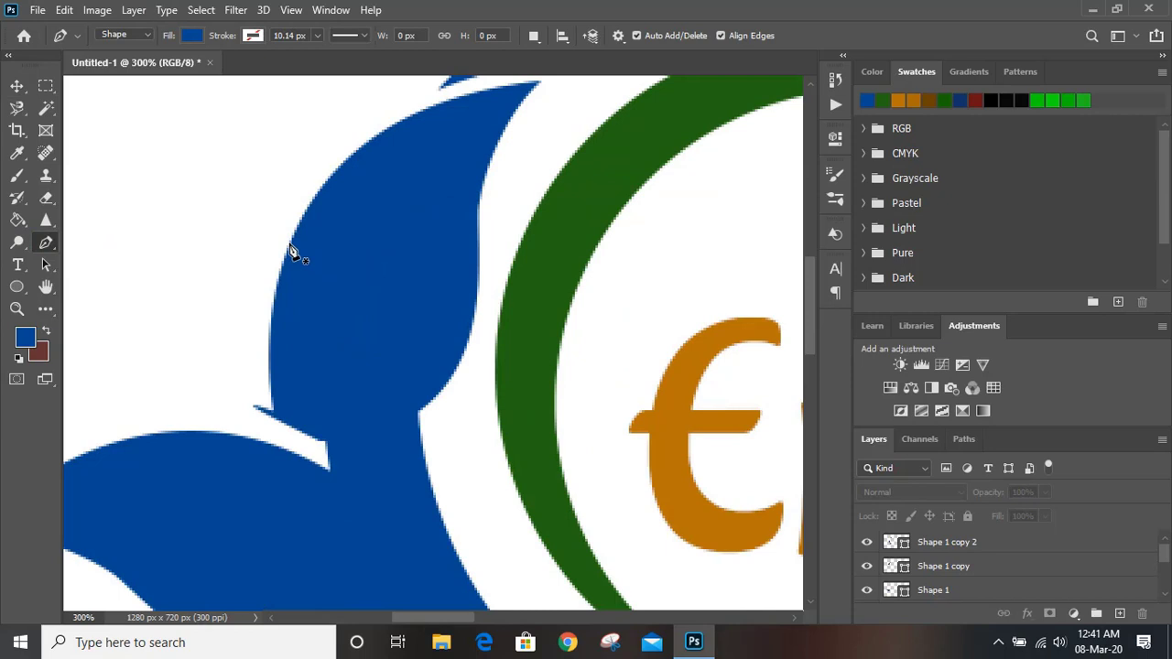
{"action": "left_click", "coordinate": [195, 35]}
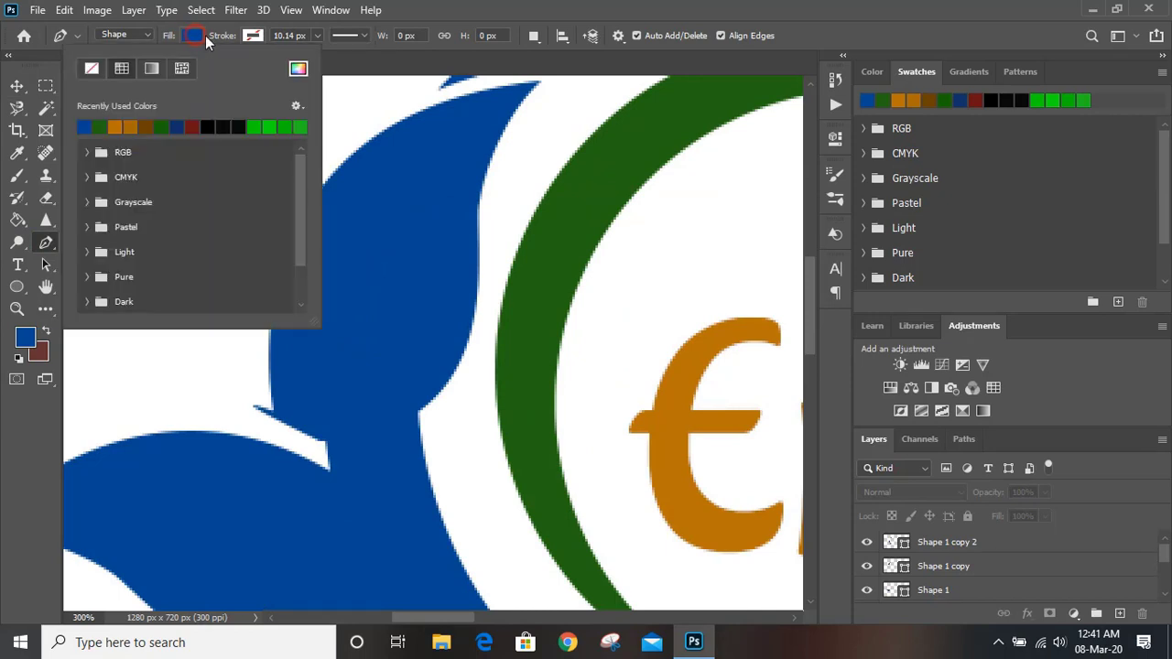
{"action": "left_click", "coordinate": [97, 152]}
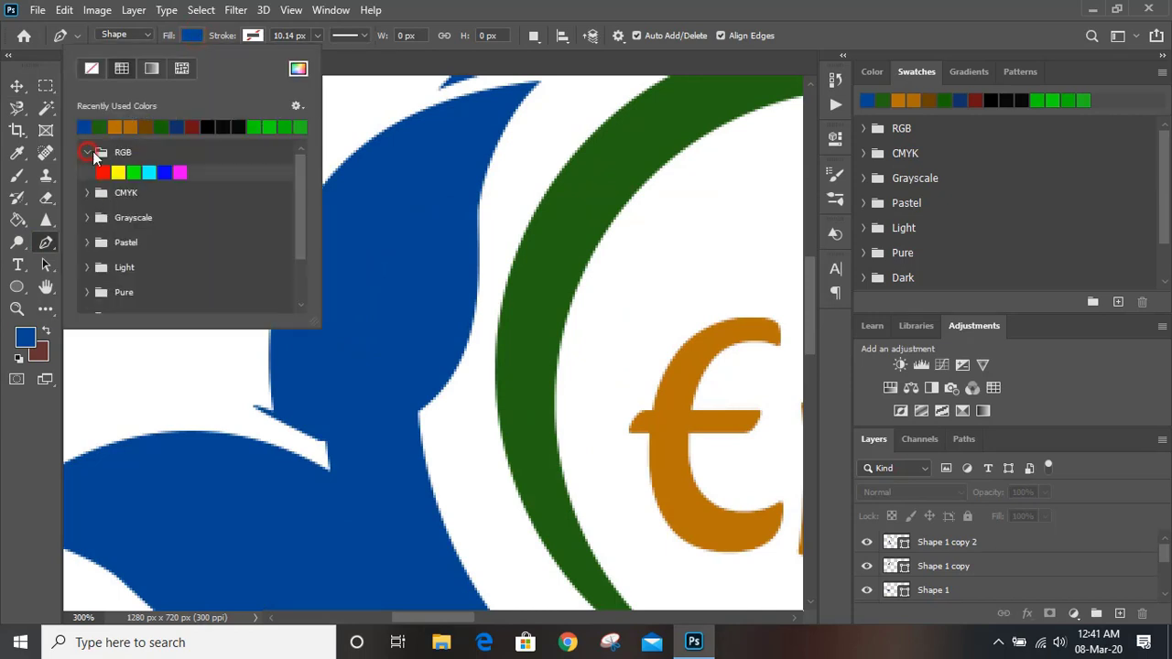
{"action": "left_click", "coordinate": [149, 172]}
{"action": "left_click", "coordinate": [381, 62]}
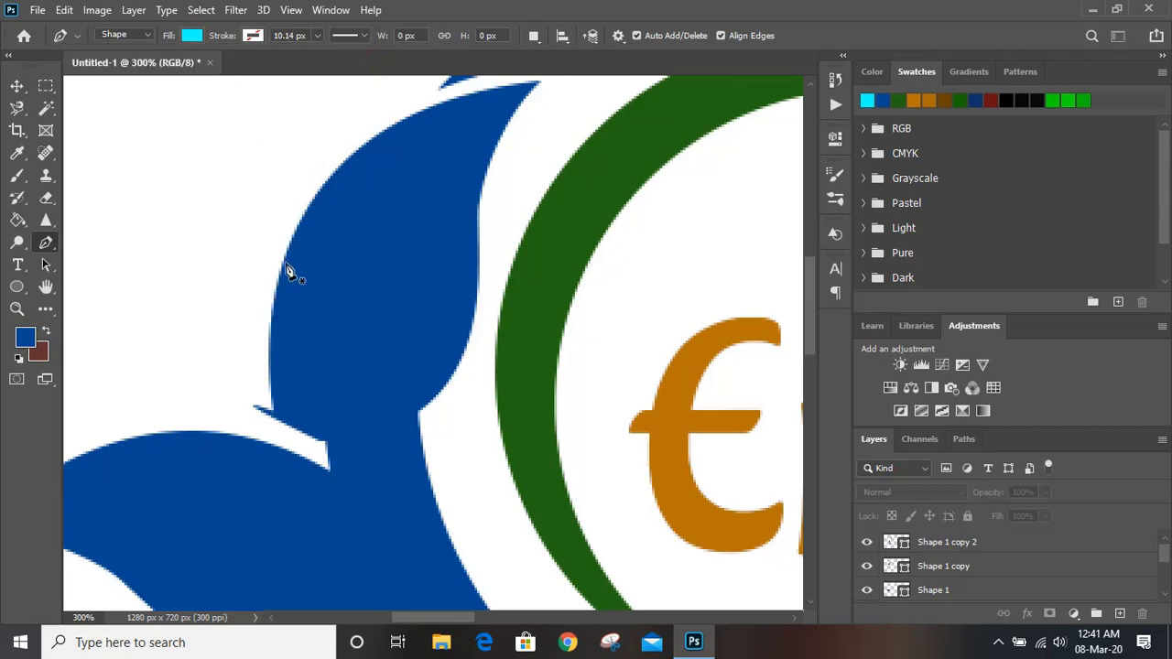
{"action": "scroll", "coordinate": [286, 270], "scroll_direction": "down", "scroll_amount": 1}
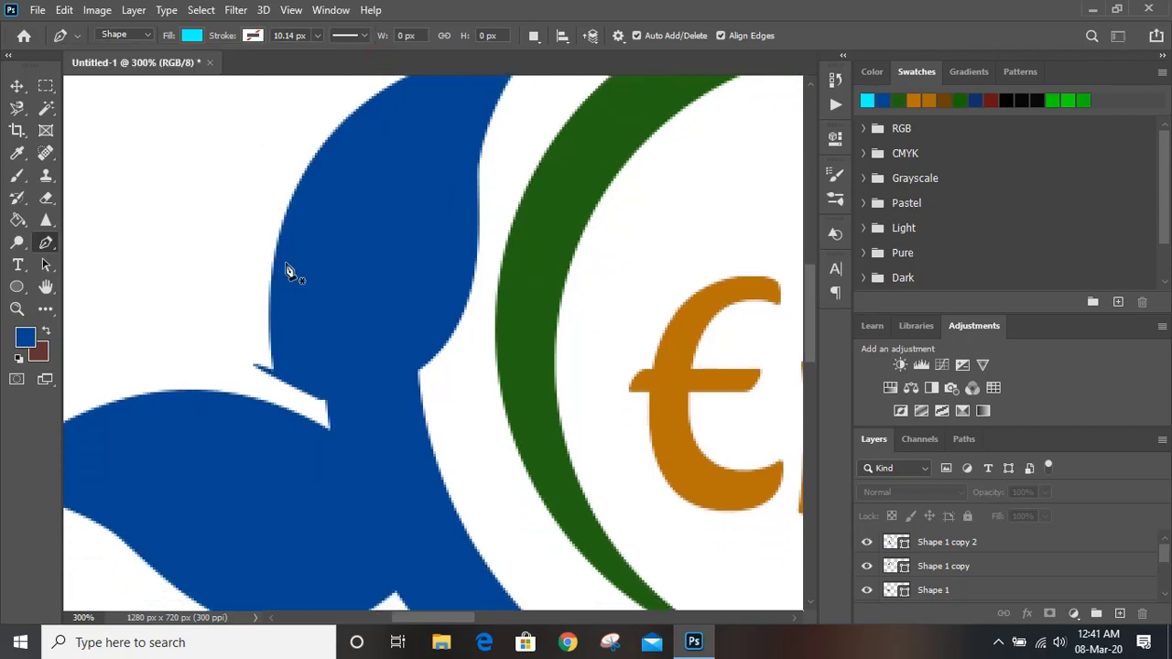
{"action": "left_click", "coordinate": [330, 430]}
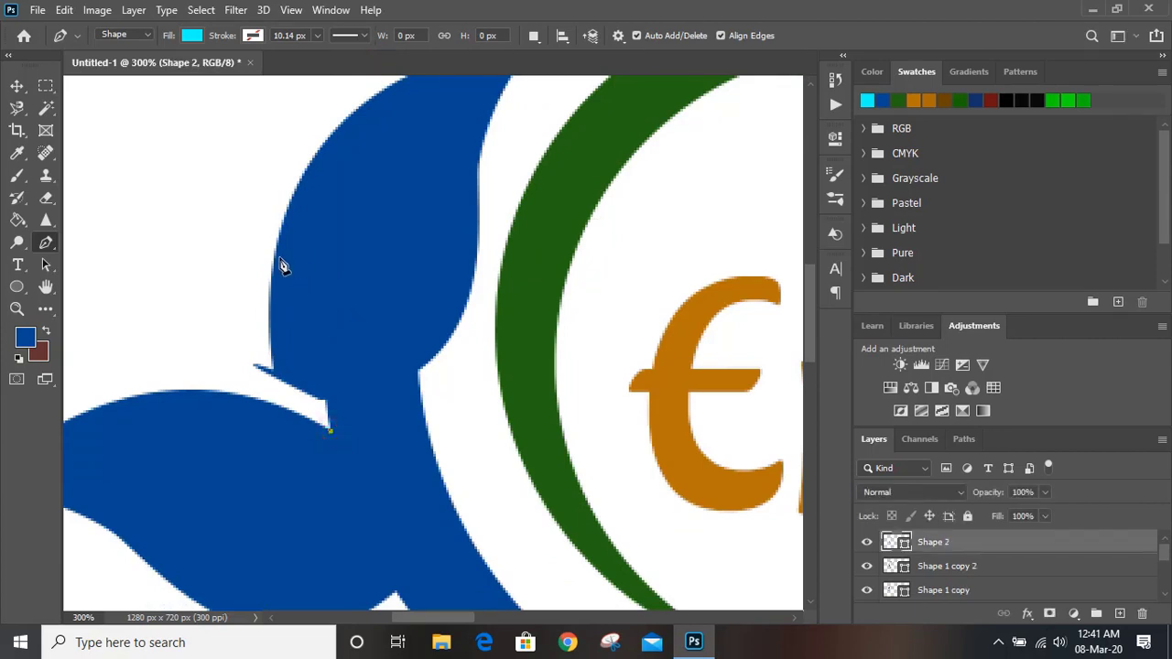
{"action": "left_click_drag", "start_coordinate": [275, 257], "coordinate": [287, 165]}
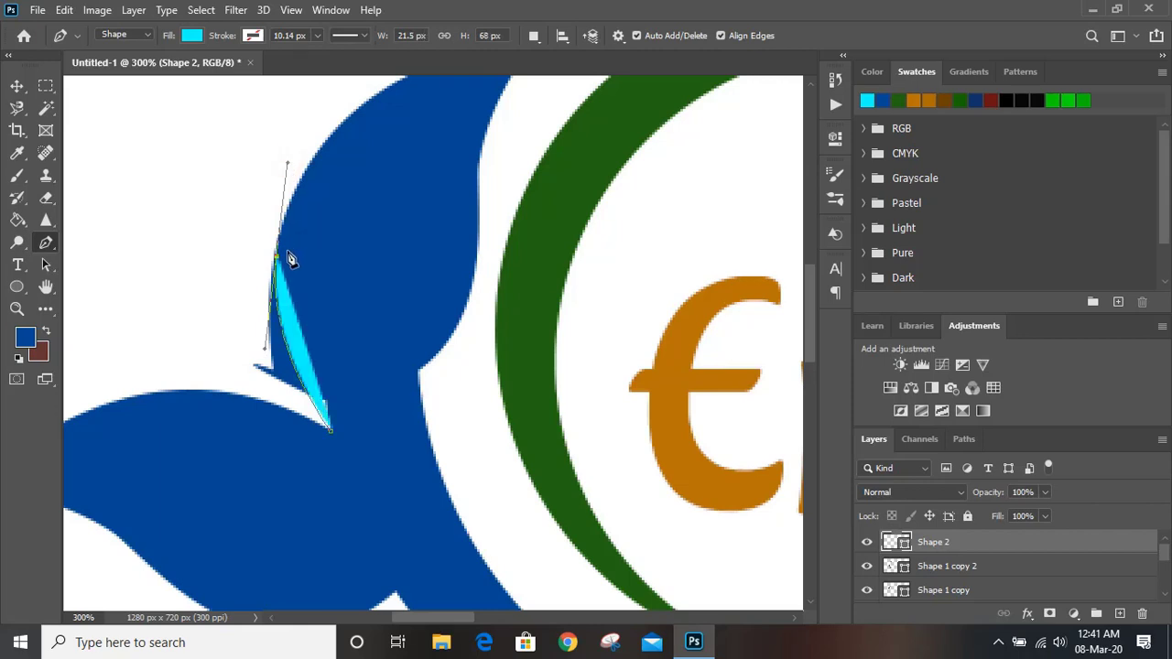
{"action": "left_click", "coordinate": [228, 322]}
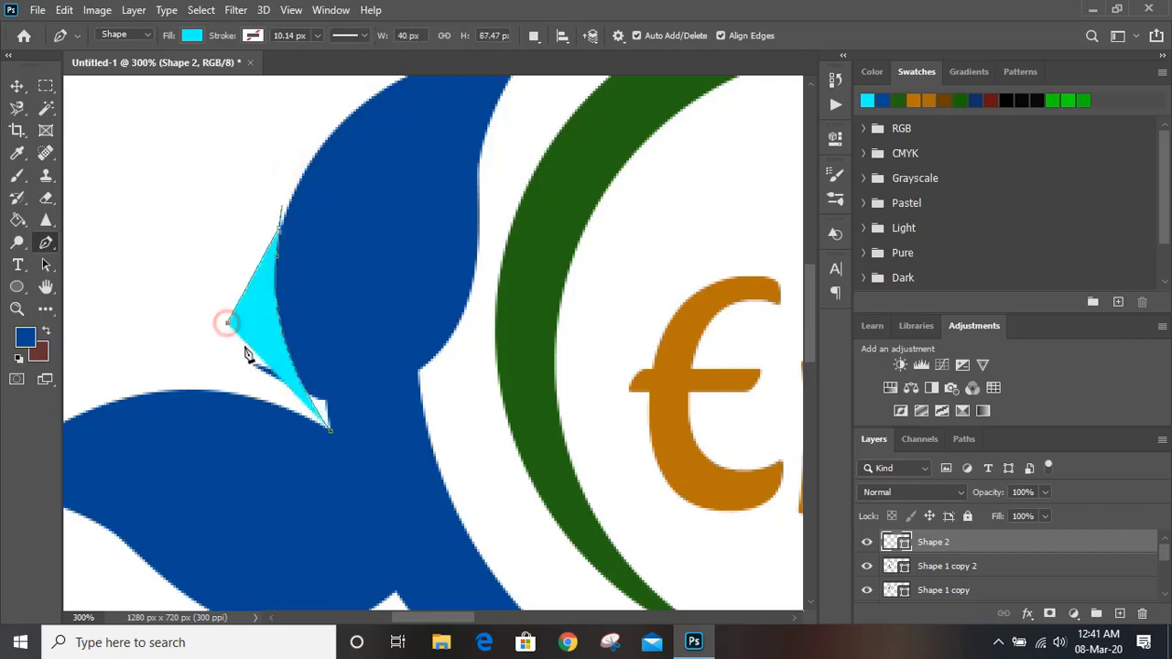
{"action": "left_click", "coordinate": [248, 388]}
{"action": "left_click", "coordinate": [331, 432]}
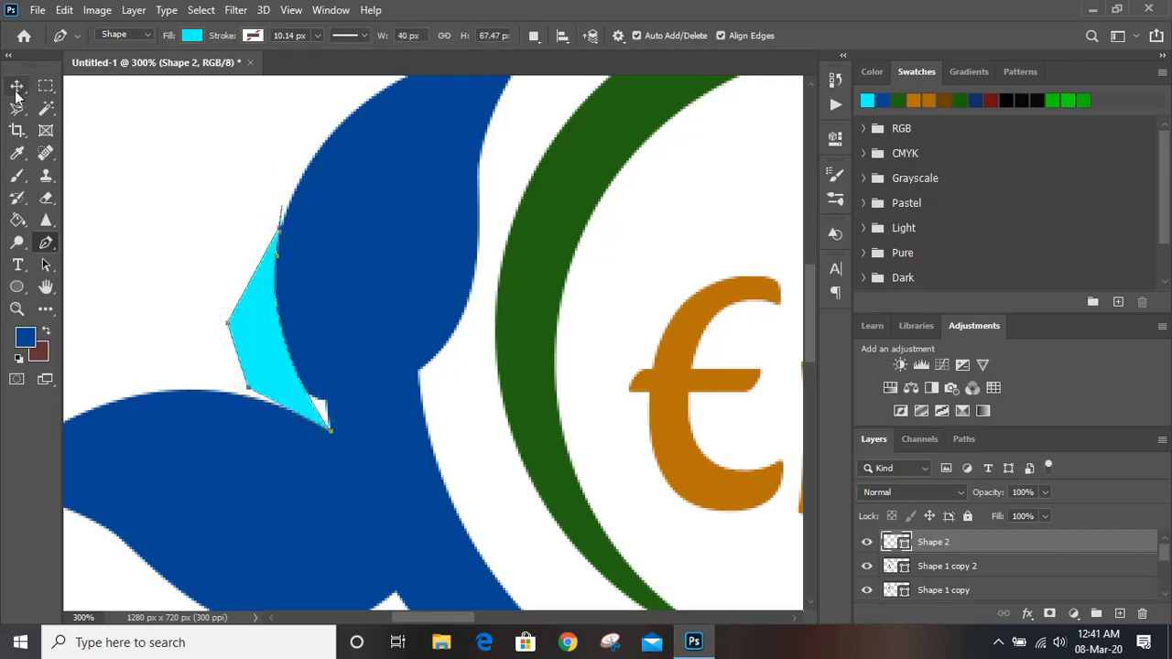
Step: Subtract the cyan shape from the upper leaf to smooth its lower-left edge
{"action": "left_click", "coordinate": [16, 88]}
{"action": "left_click", "coordinate": [145, 141]}
{"action": "left_click", "coordinate": [249, 336]}
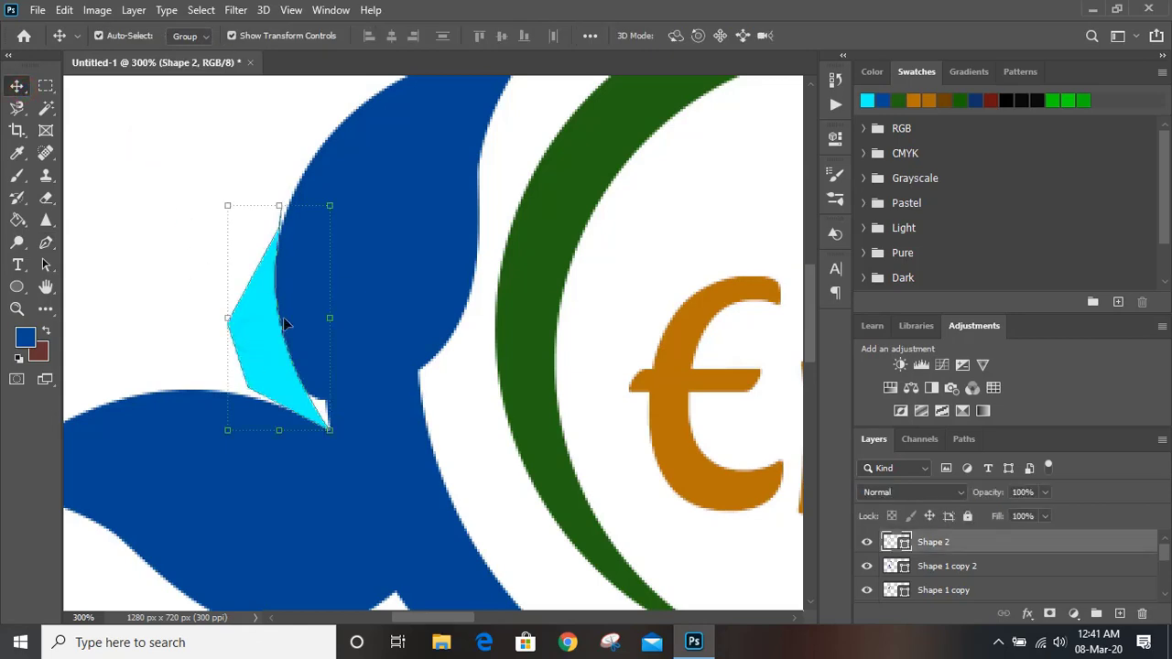
{"action": "left_click", "coordinate": [367, 260], "text": "shift"}
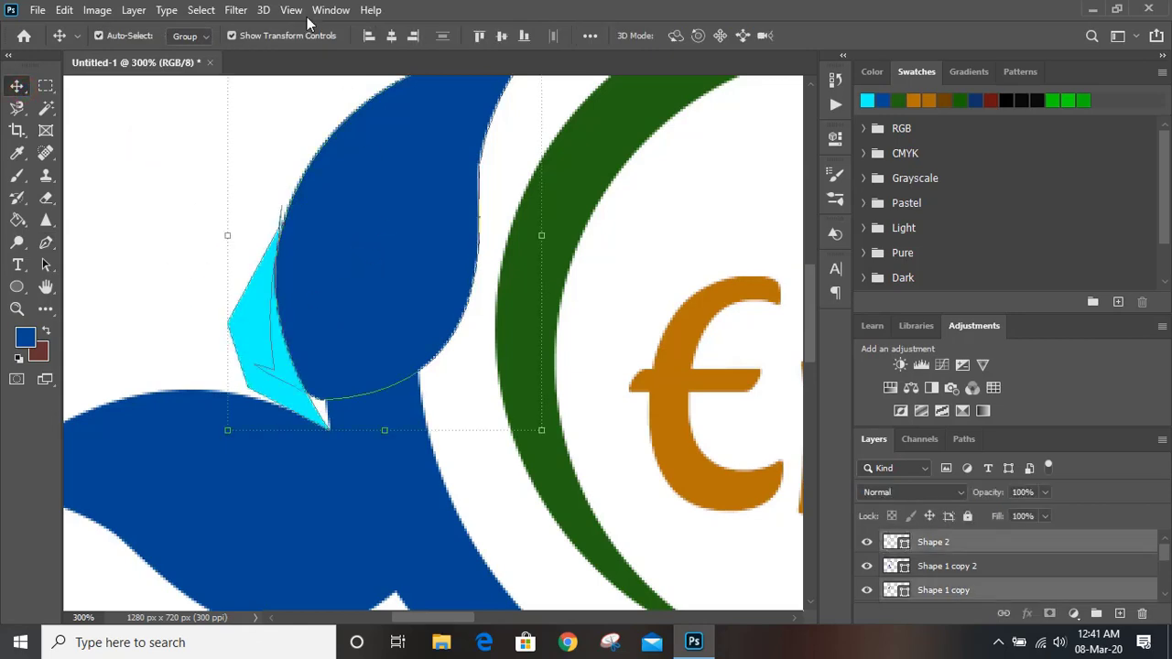
{"action": "left_click", "coordinate": [134, 11]}
{"action": "mouse_move", "coordinate": [295, 493]}
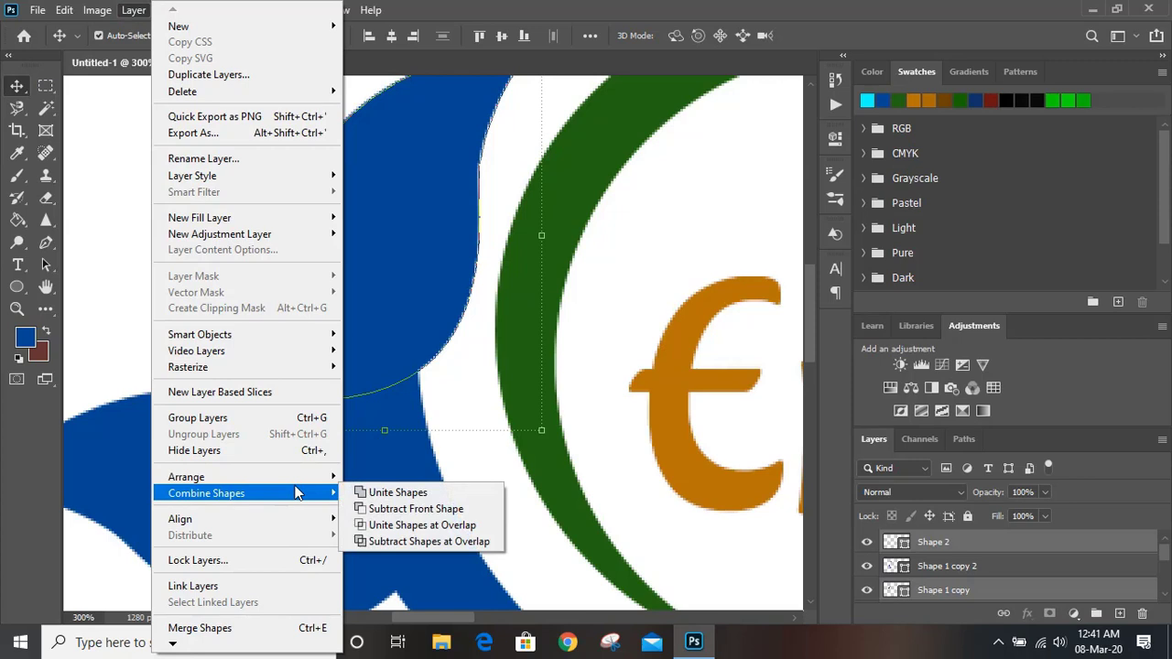
{"action": "left_click", "coordinate": [430, 510]}
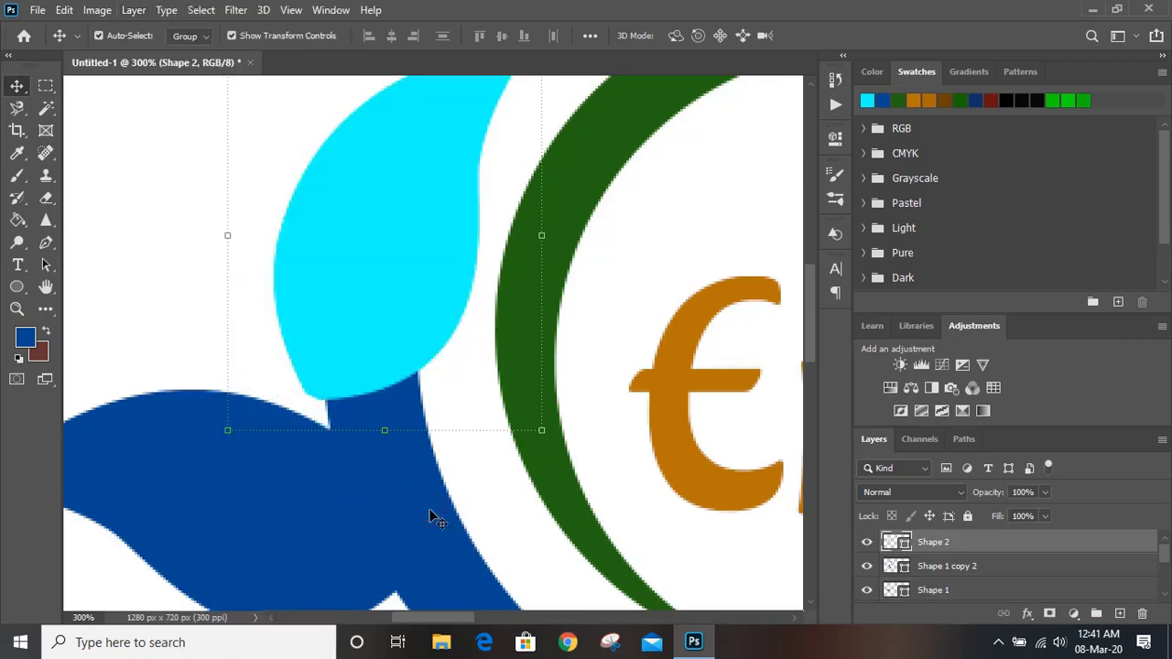
{"action": "left_click", "coordinate": [183, 198]}
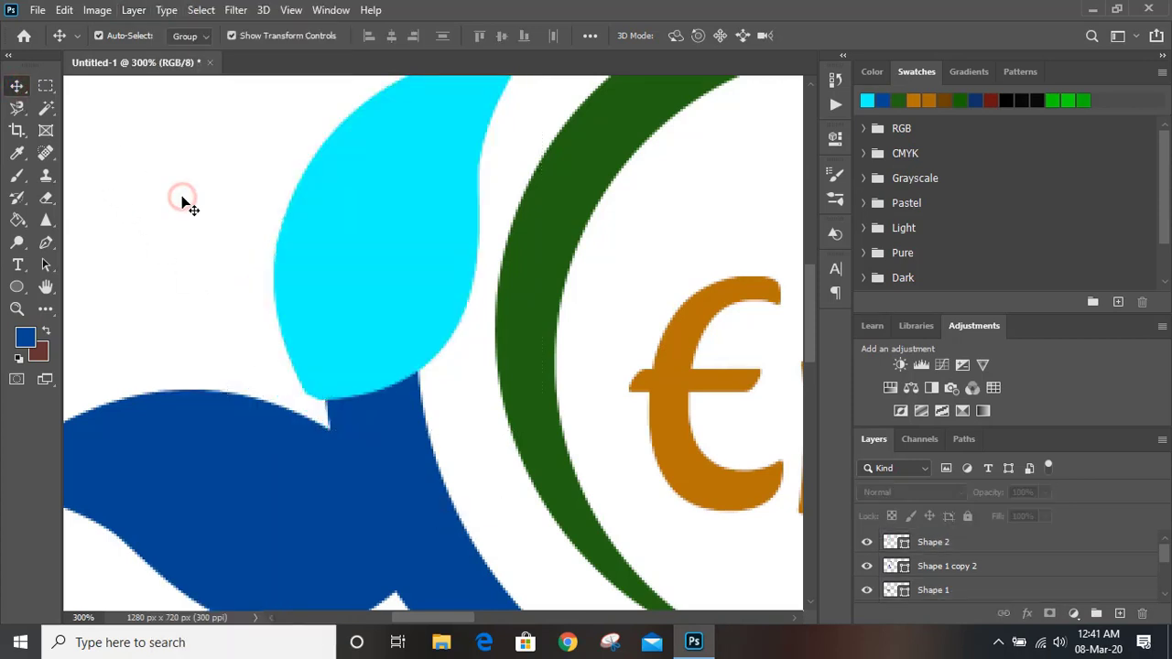
Step: Draw a cyan shape about 32 × 44 px with the Pen tool, bridging the upper leaf's base and the lower leaf
{"action": "scroll", "coordinate": [183, 199], "scroll_direction": "down", "scroll_amount": 2}
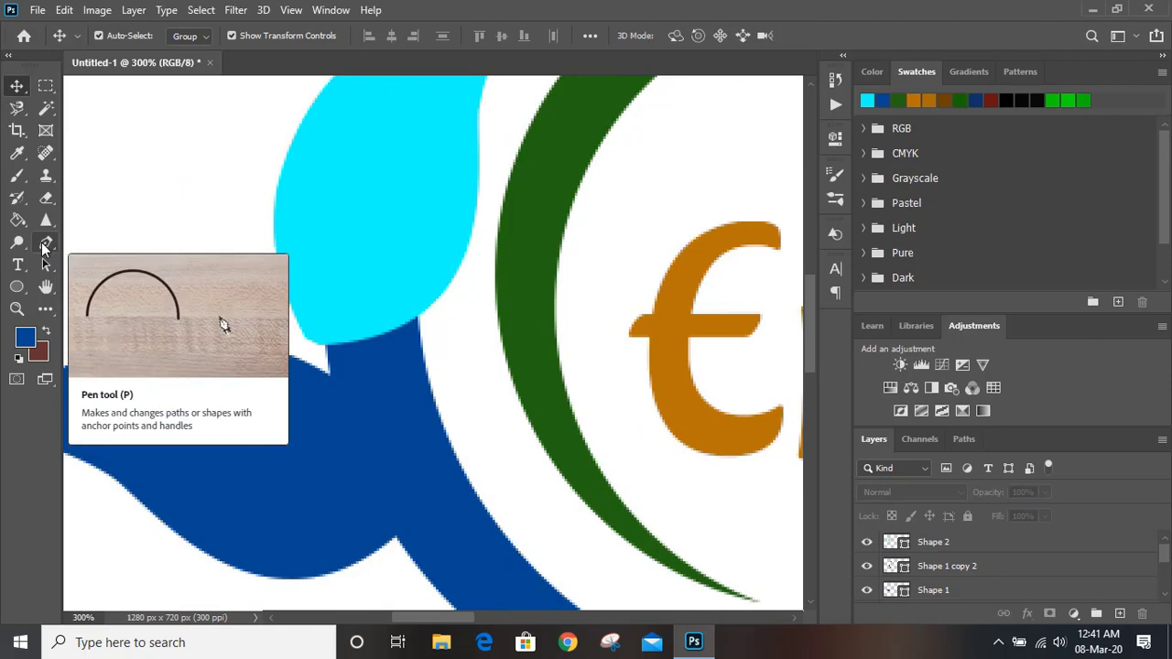
{"action": "left_click", "coordinate": [45, 243]}
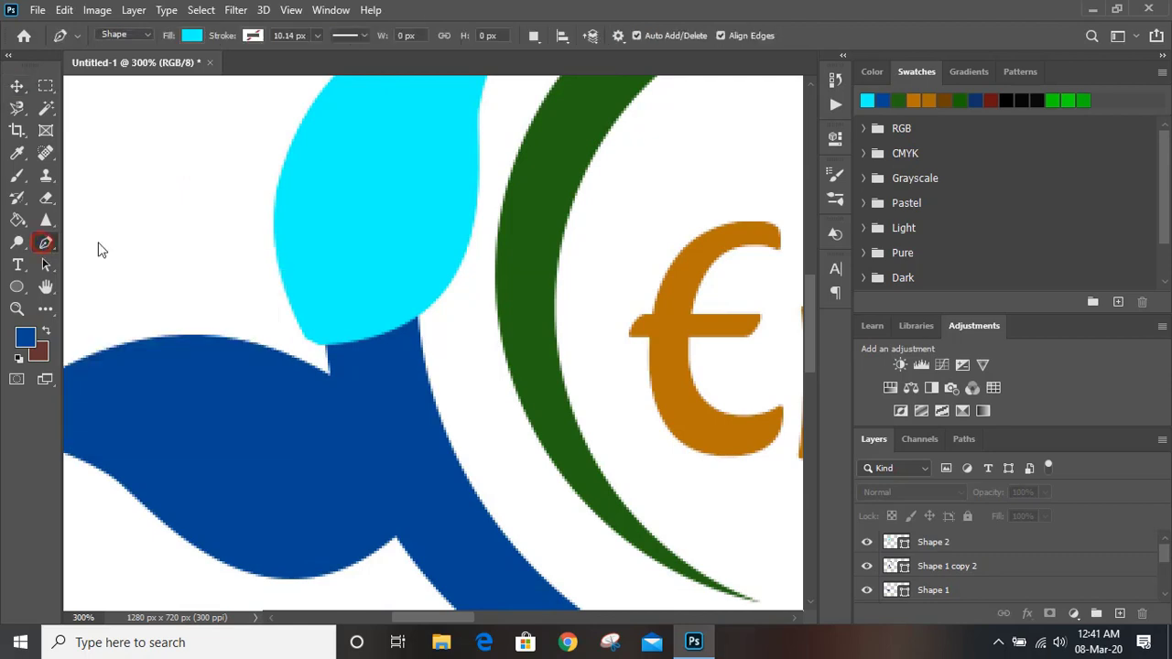
{"action": "left_click", "coordinate": [284, 286]}
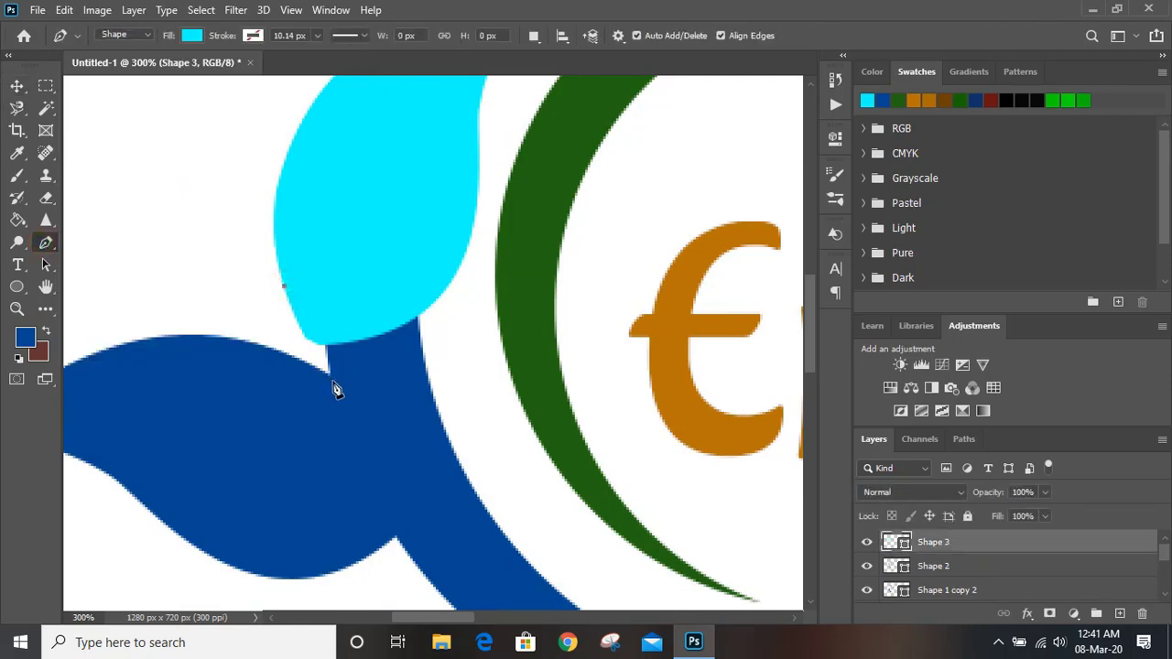
{"action": "left_click", "coordinate": [333, 382]}
{"action": "left_click_drag", "start_coordinate": [335, 389], "coordinate": [367, 423]}
{"action": "left_click_drag", "start_coordinate": [365, 378], "coordinate": [359, 312]}
{"action": "left_click", "coordinate": [284, 287]}
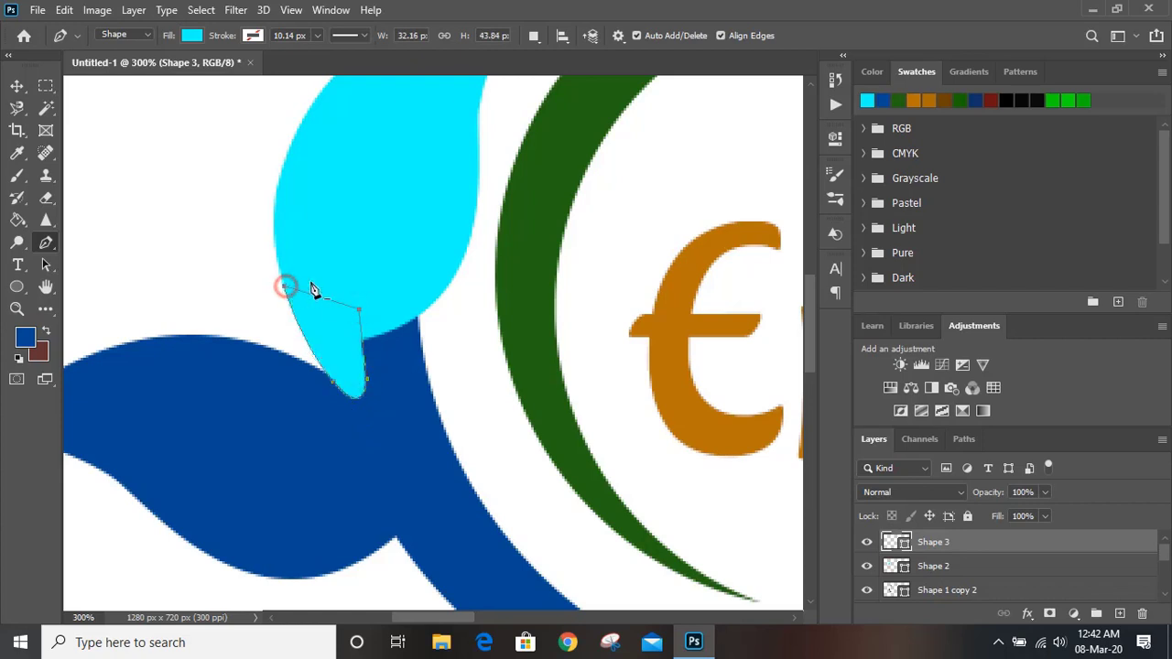
Step: Merge both leaves, the bridging piece and the outer crescent into a single shape
{"action": "left_click", "coordinate": [19, 87]}
{"action": "left_click", "coordinate": [107, 146]}
{"action": "key", "text": "ctrl+minus"}
{"action": "left_click_drag", "start_coordinate": [277, 242], "coordinate": [388, 420]}
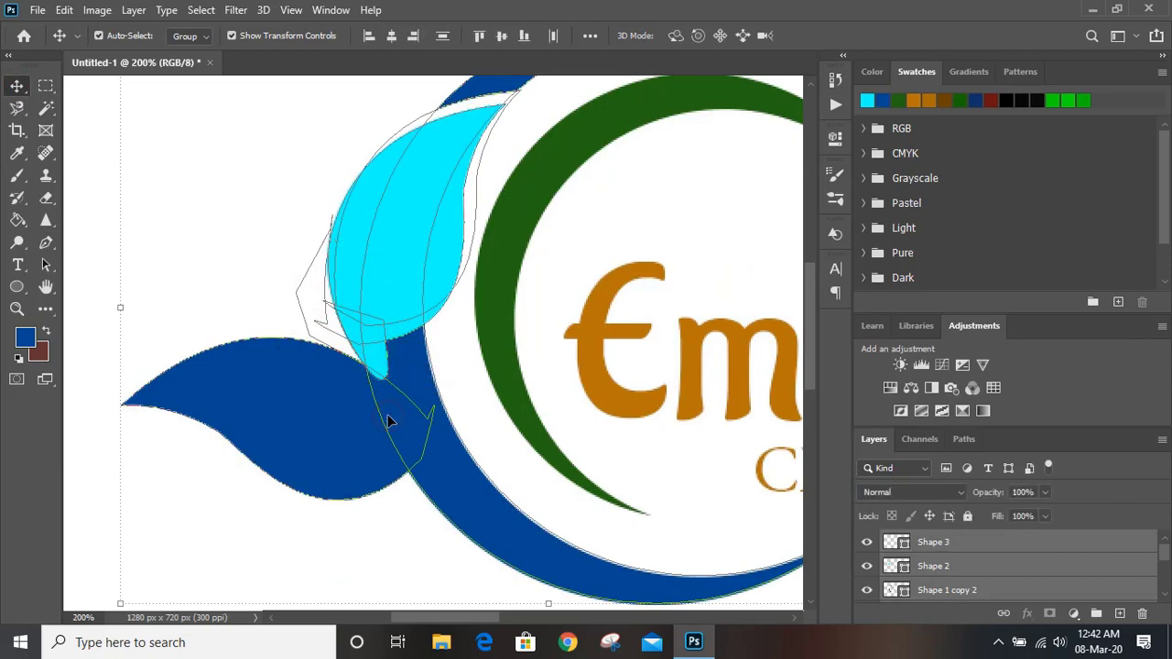
{"action": "right_click", "coordinate": [1042, 544]}
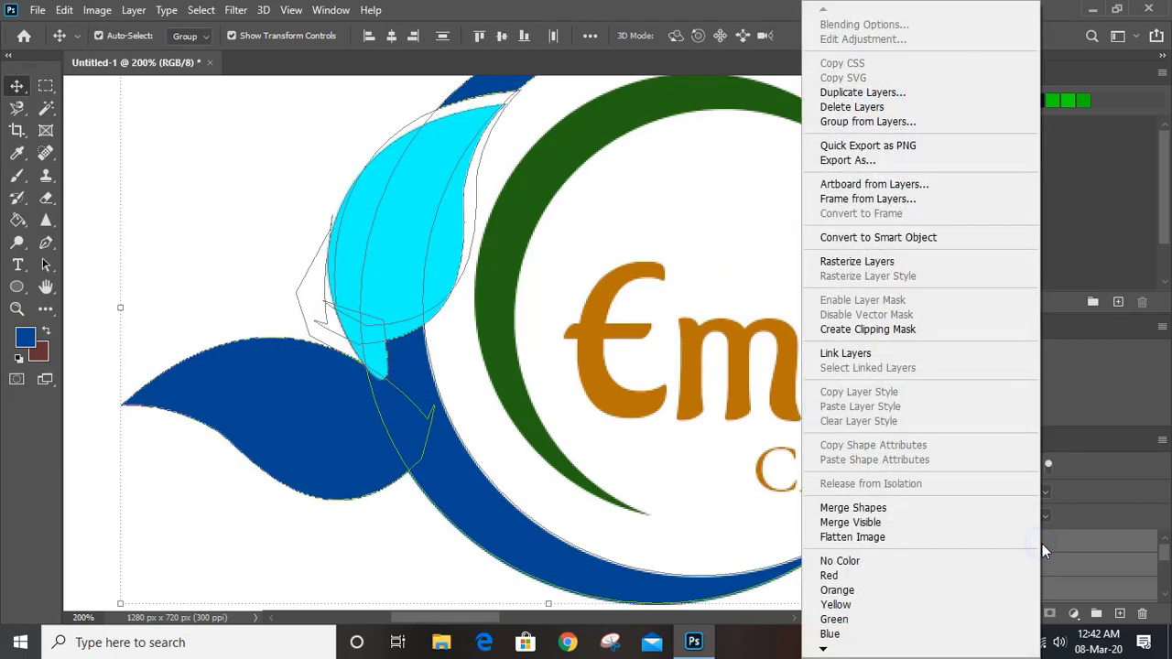
{"action": "left_click", "coordinate": [909, 508]}
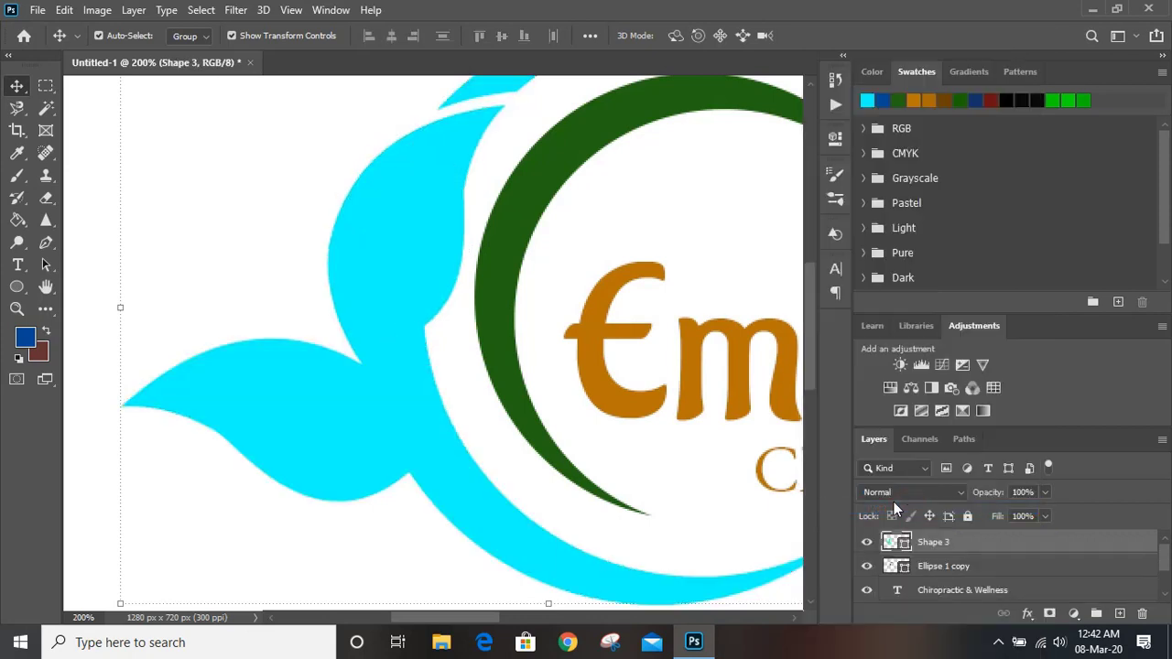
{"action": "left_click", "coordinate": [223, 181]}
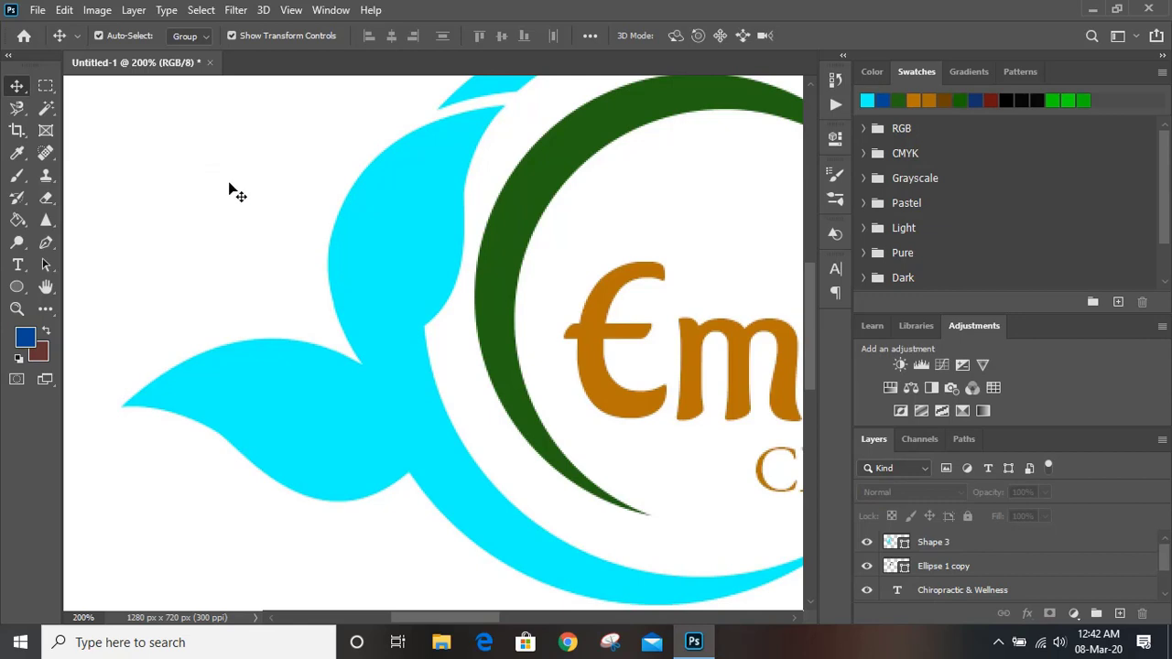
Step: Draw a thin curved vein about 103 × 56 px with the Pen tool inside the lower leaf, starting at its base
{"action": "key", "text": "ctrl+plus"}
{"action": "left_click", "coordinate": [46, 242]}
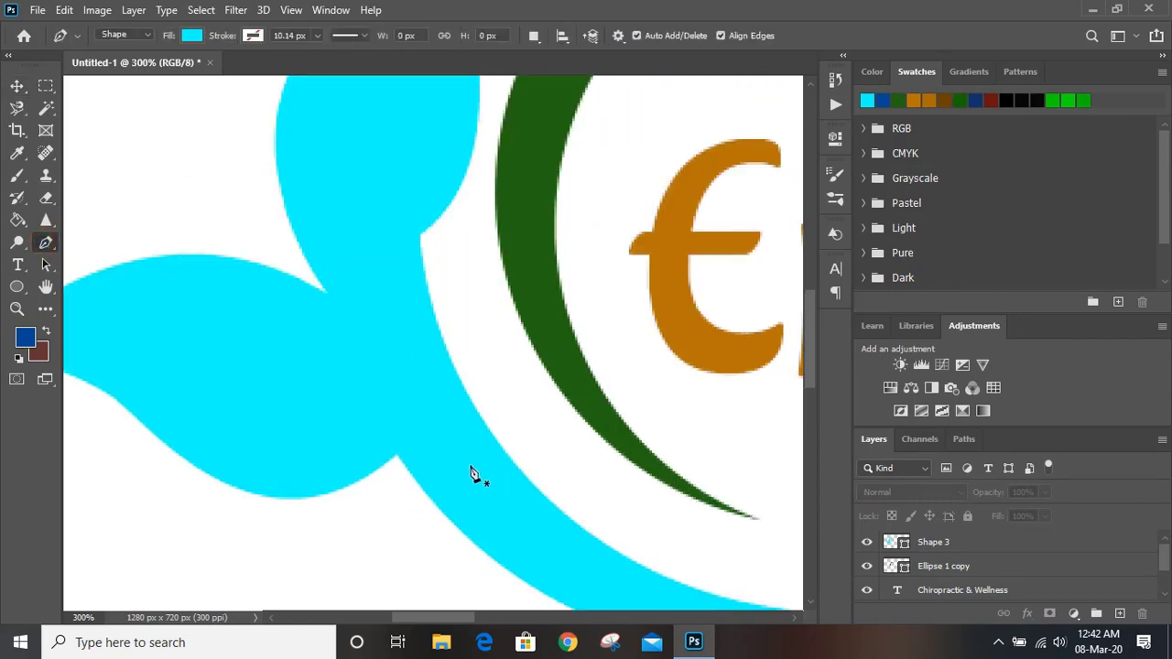
{"action": "left_click", "coordinate": [401, 459]}
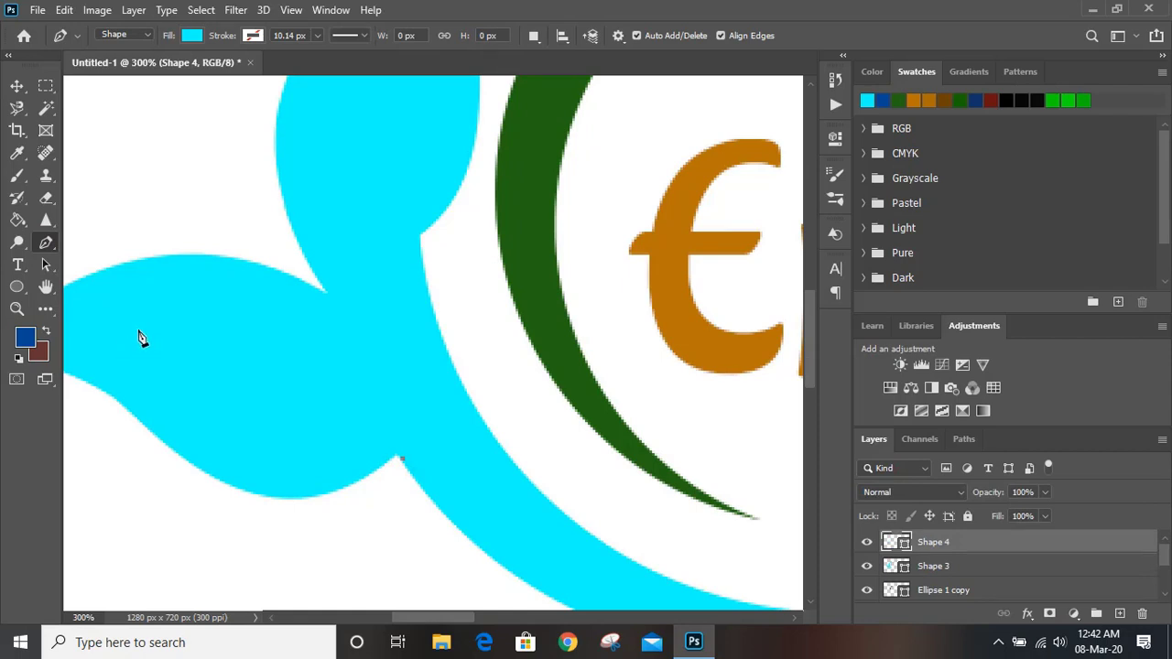
{"action": "left_click_drag", "start_coordinate": [138, 332], "coordinate": [138, 303]}
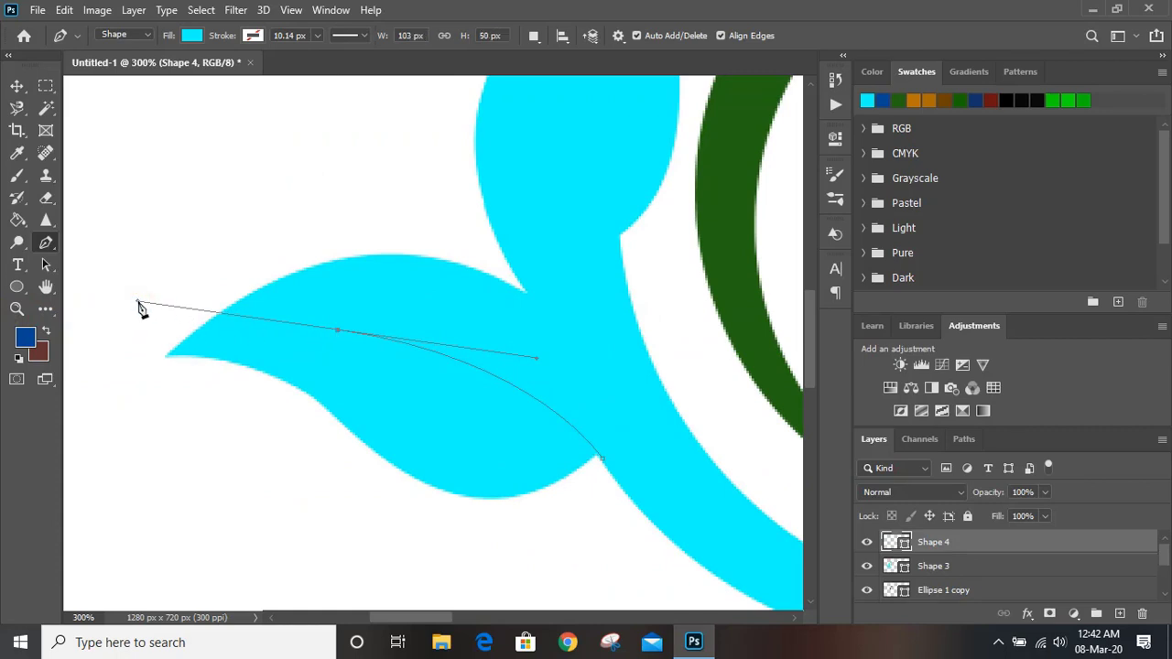
{"action": "left_click_drag", "start_coordinate": [138, 305], "coordinate": [450, 363]}
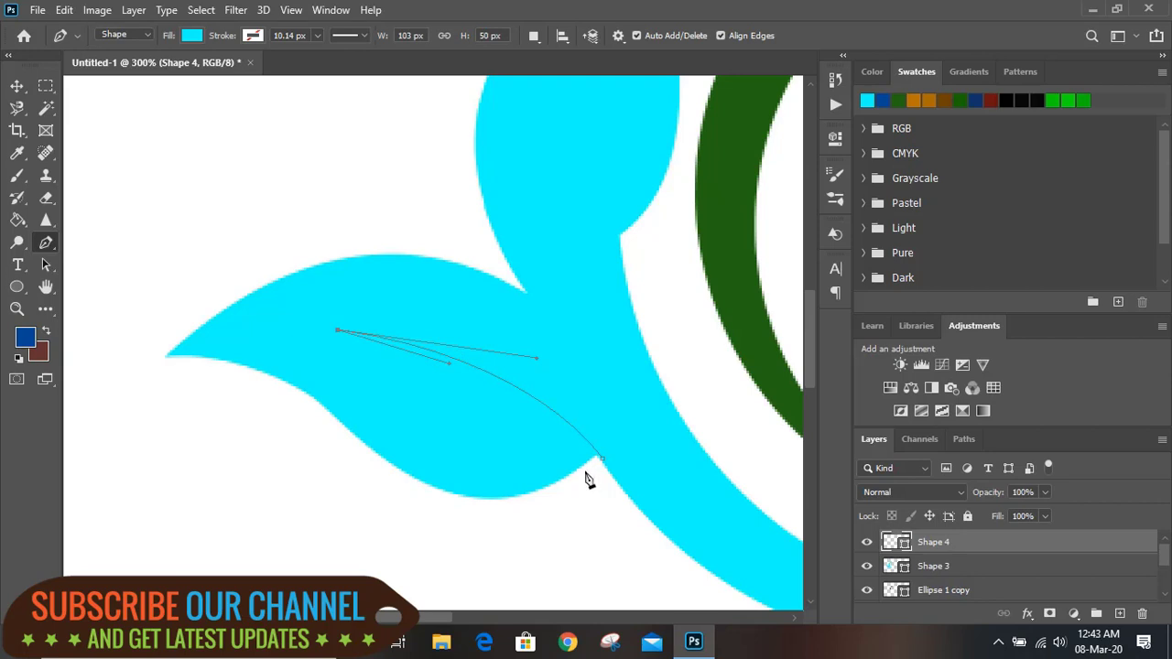
{"action": "left_click_drag", "start_coordinate": [584, 474], "coordinate": [634, 507]}
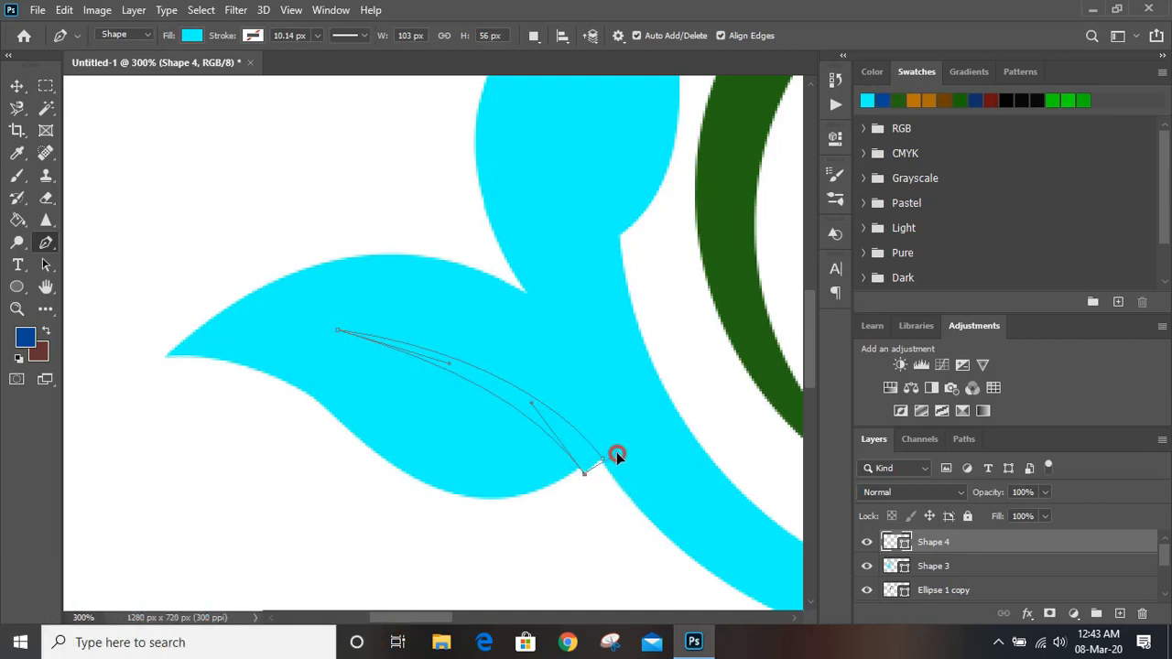
{"action": "left_click_drag", "start_coordinate": [614, 450], "coordinate": [603, 463]}
Step: Subtract the curved vein from the merged leaf and outer crescent shape to cut it out of the lower leaf
{"action": "left_click", "coordinate": [17, 85]}
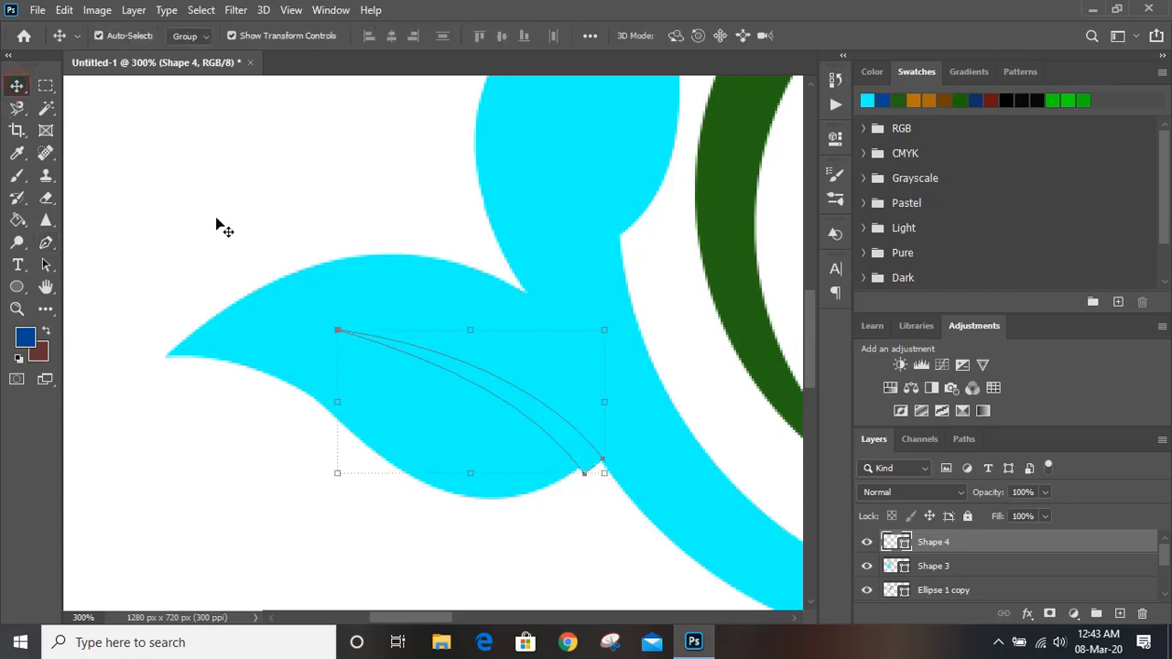
{"action": "left_click", "coordinate": [265, 318], "text": "shift"}
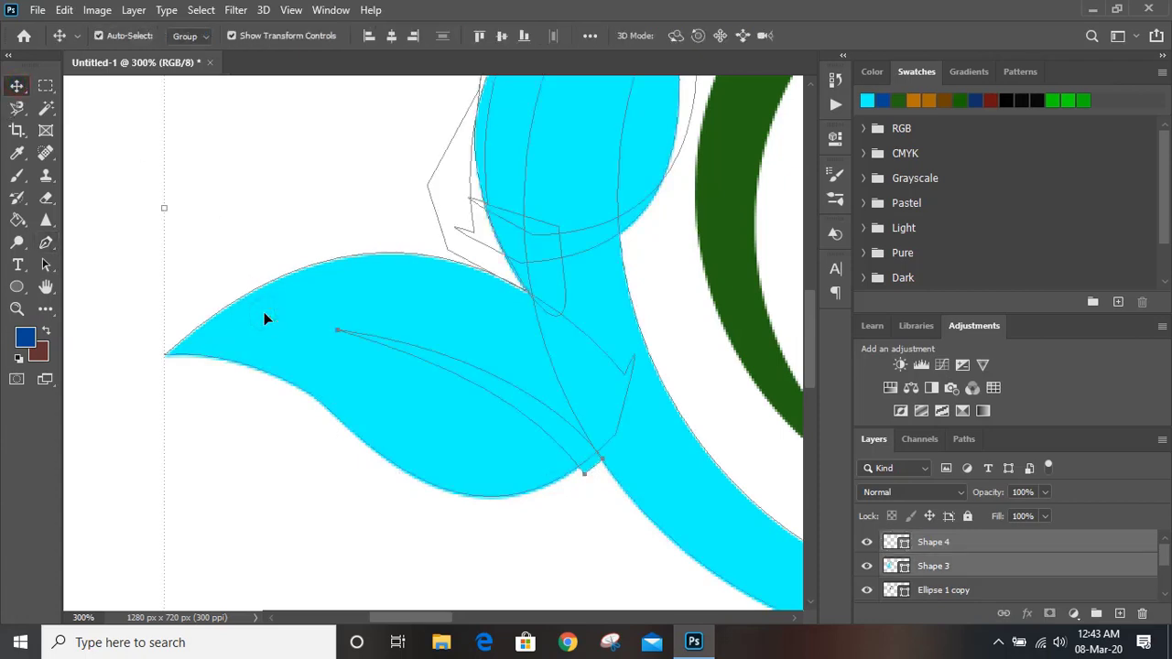
{"action": "left_click", "coordinate": [134, 9]}
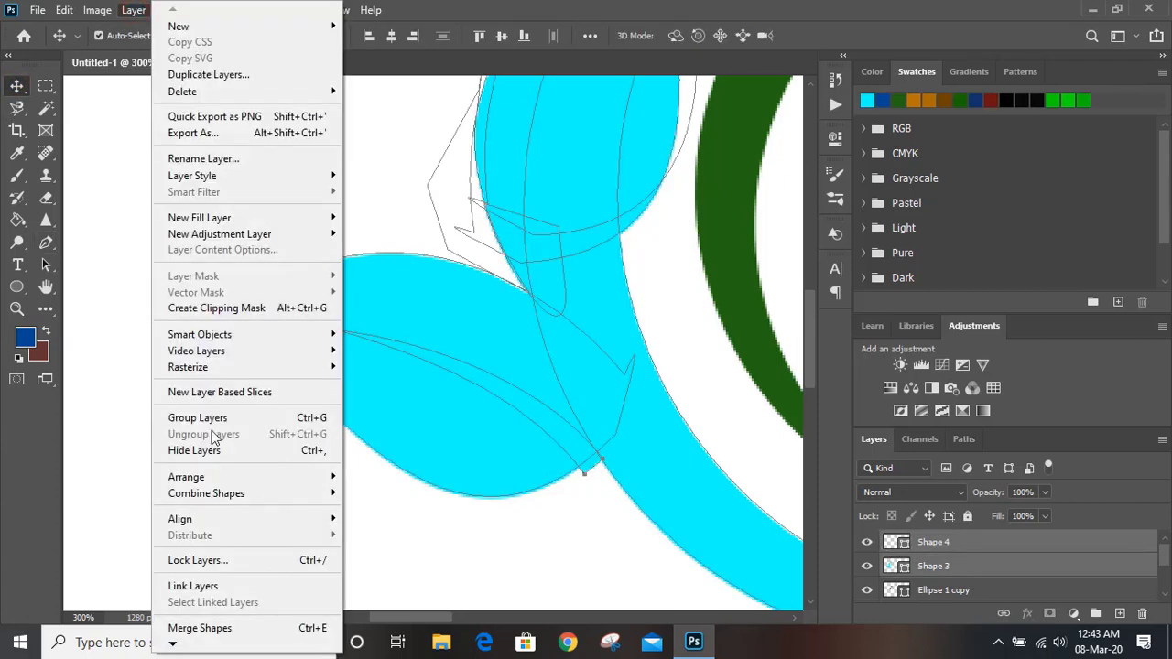
{"action": "mouse_move", "coordinate": [299, 492]}
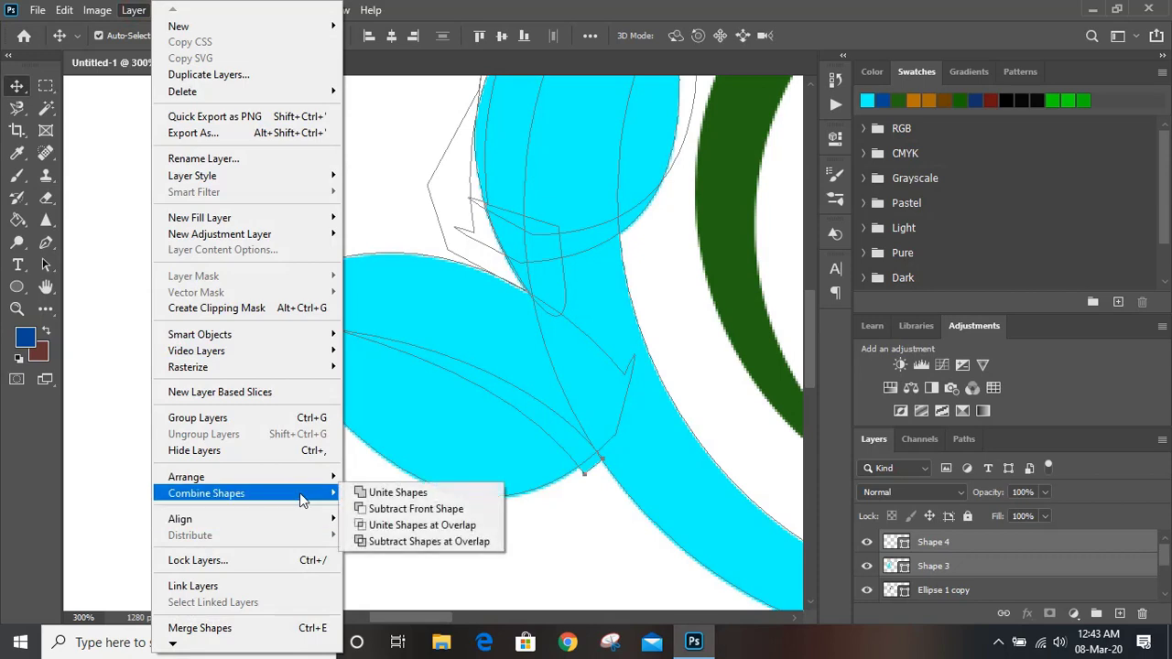
{"action": "left_click", "coordinate": [431, 511]}
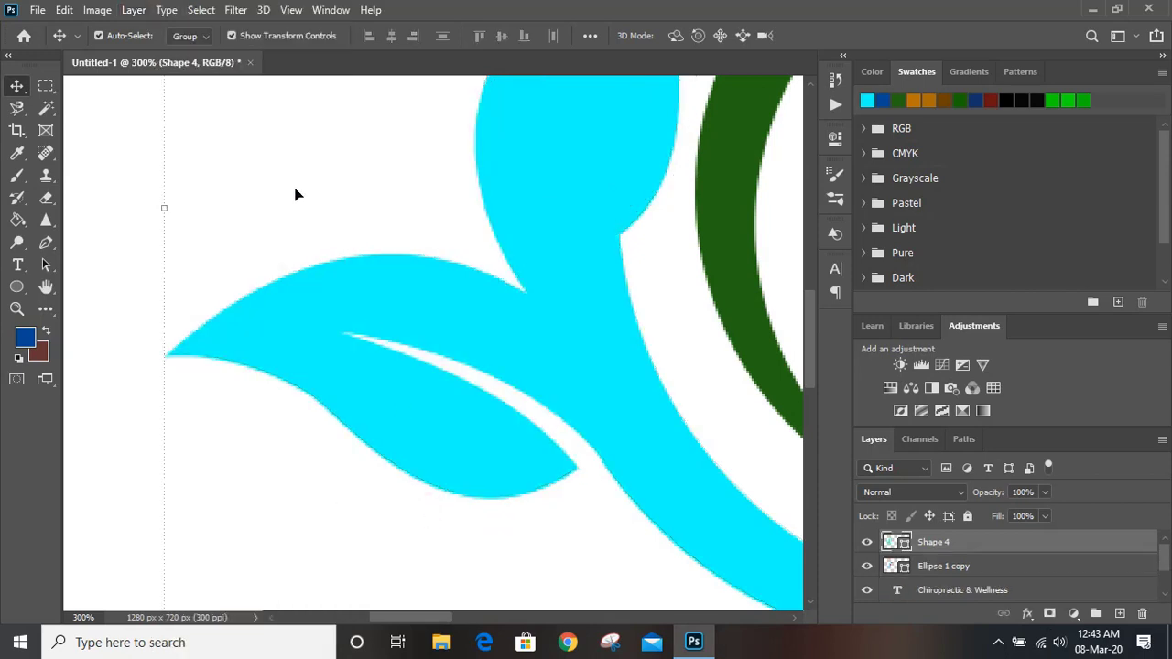
{"action": "left_click", "coordinate": [295, 194]}
Step: Set the Pen tool's shape fill to yellow from the RGB swatches
{"action": "scroll", "coordinate": [308, 273], "scroll_direction": "up", "scroll_amount": 3}
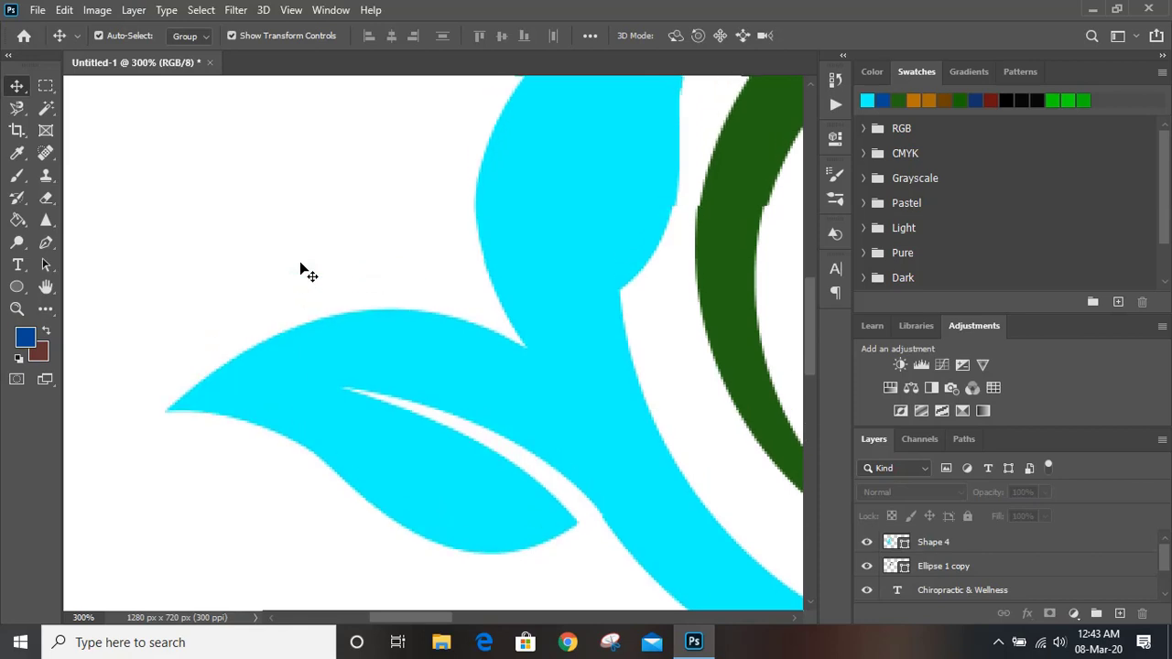
{"action": "left_click", "coordinate": [792, 619]}
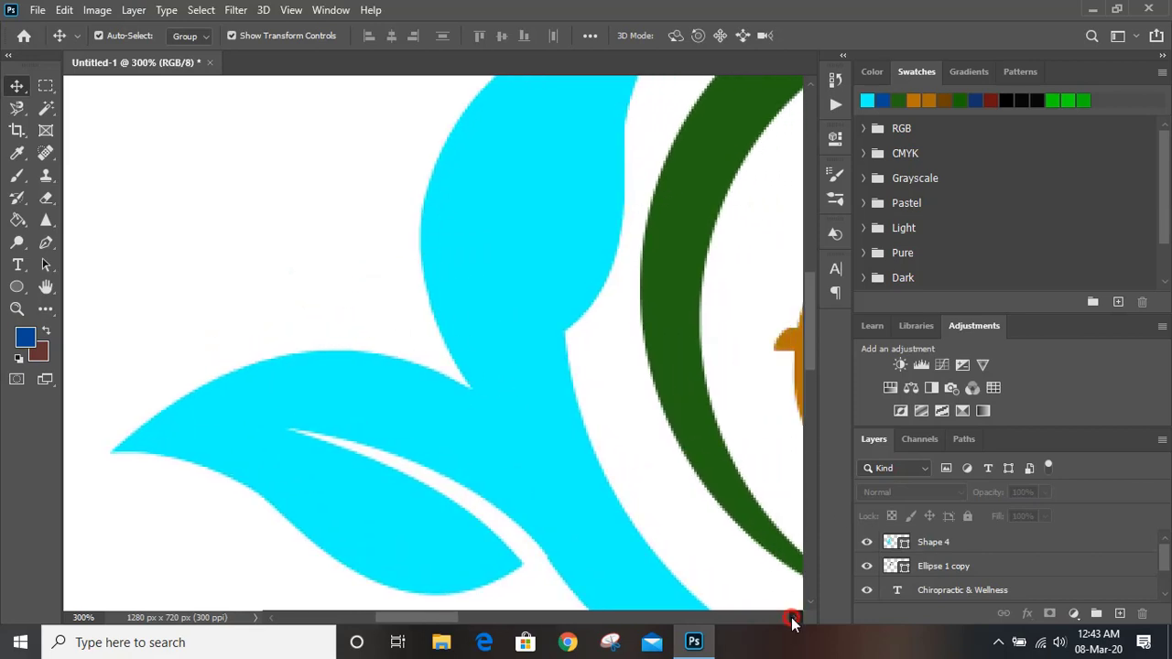
{"action": "scroll", "coordinate": [536, 398], "scroll_direction": "up", "scroll_amount": 1}
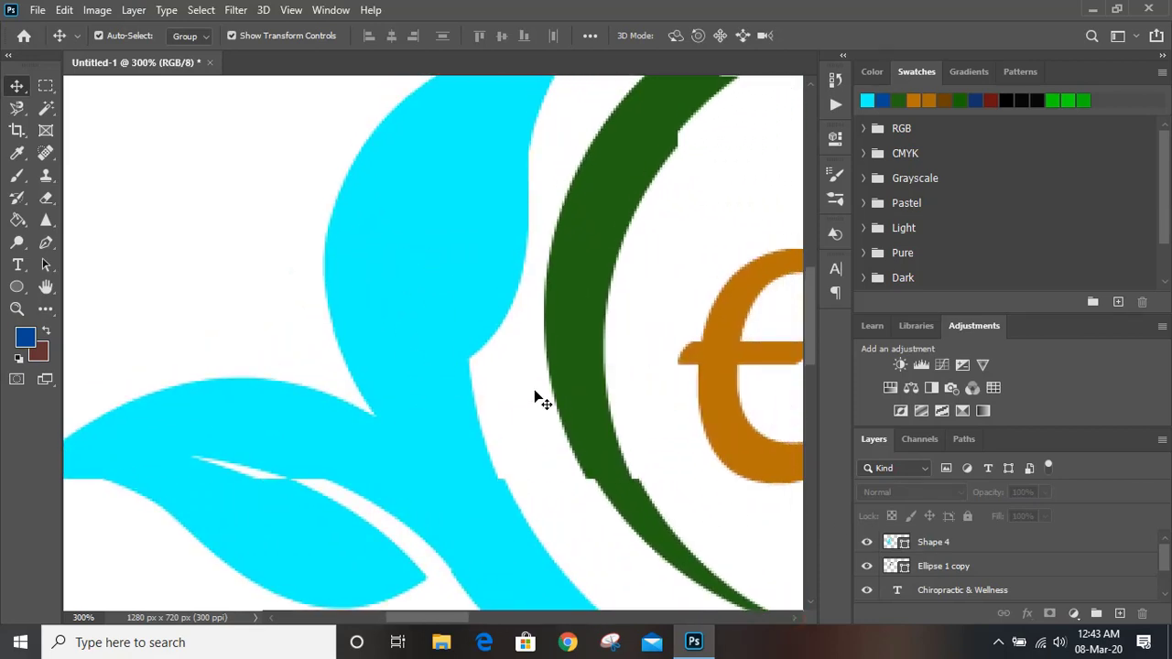
{"action": "left_click", "coordinate": [46, 245]}
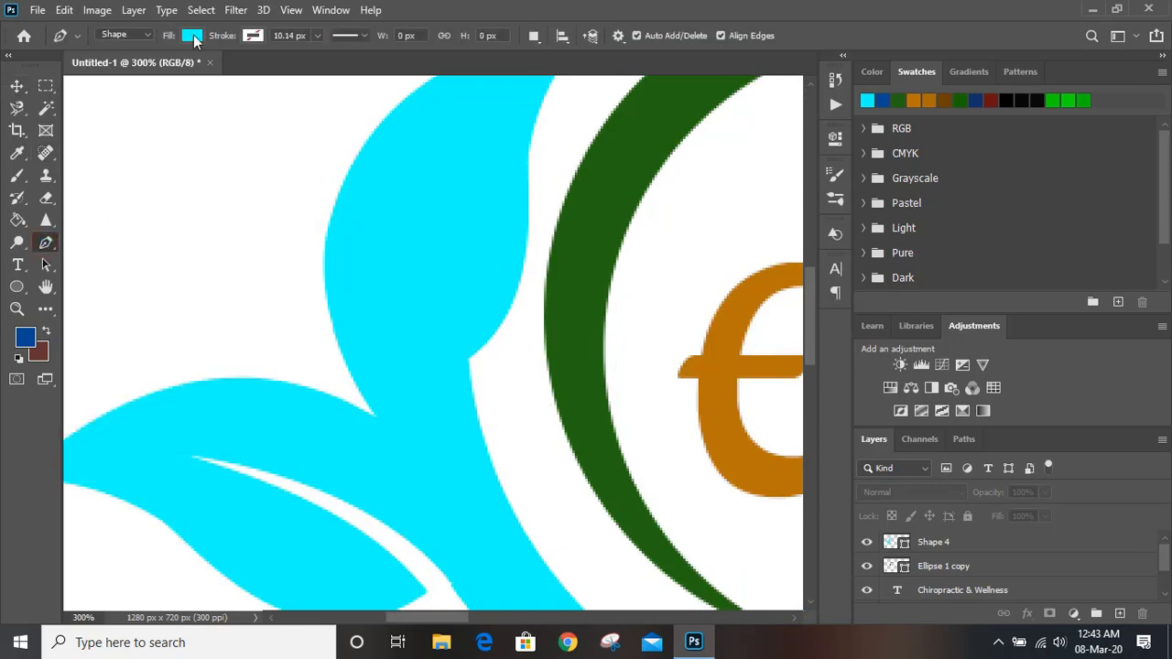
{"action": "left_click", "coordinate": [193, 36]}
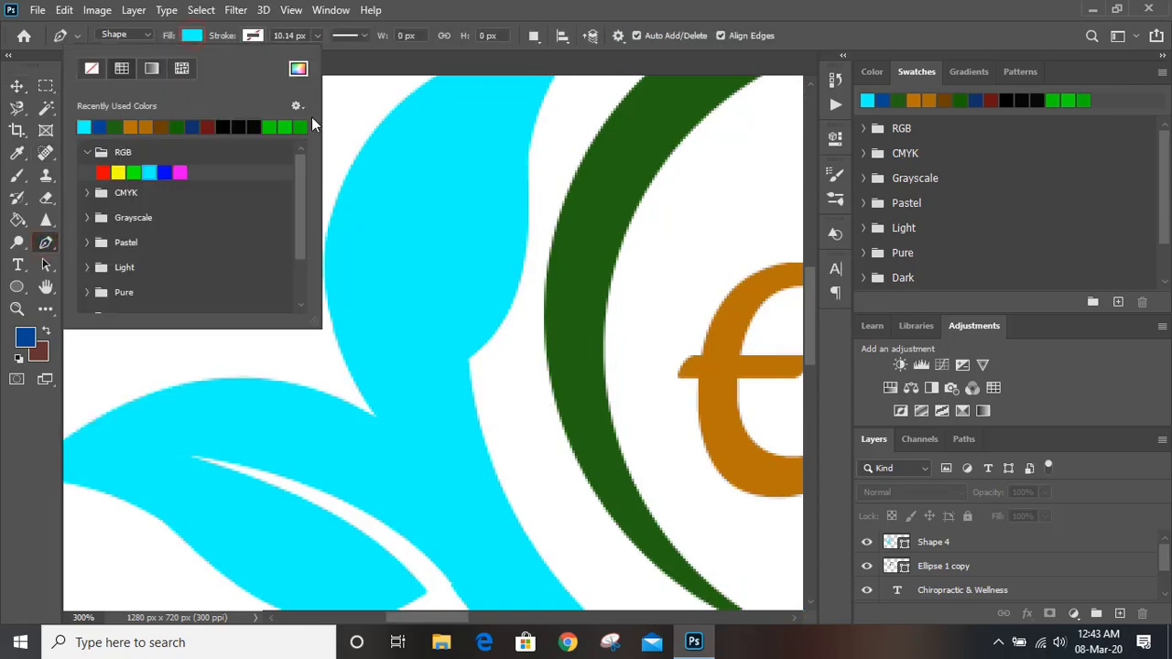
{"action": "left_click", "coordinate": [118, 172]}
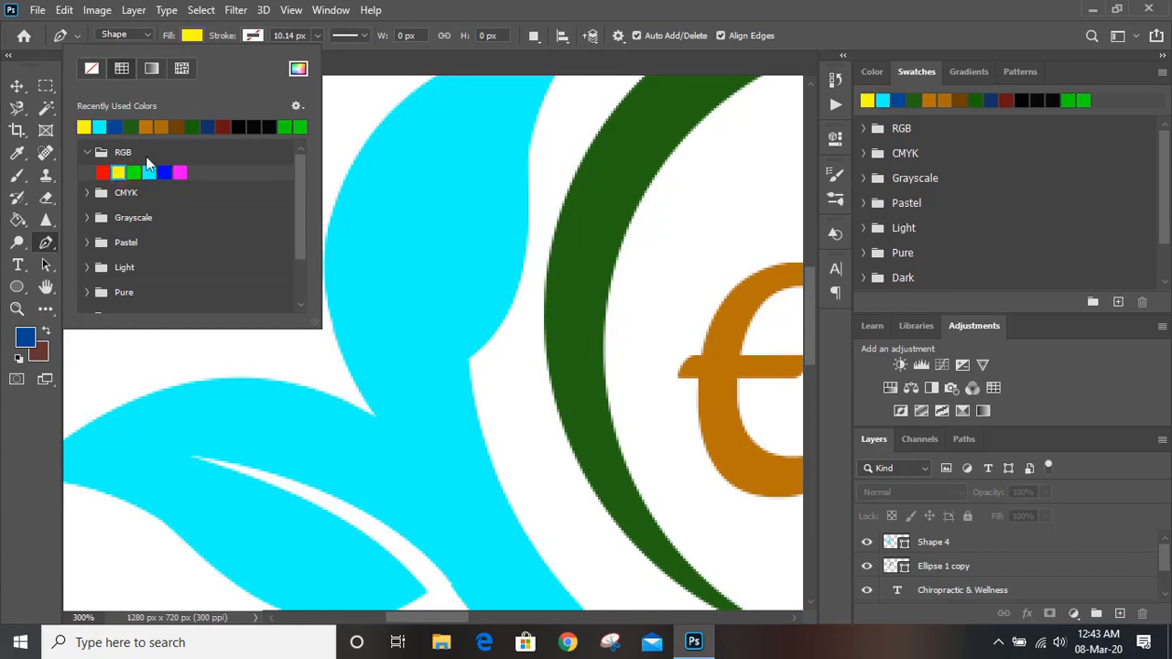
{"action": "left_click", "coordinate": [807, 35]}
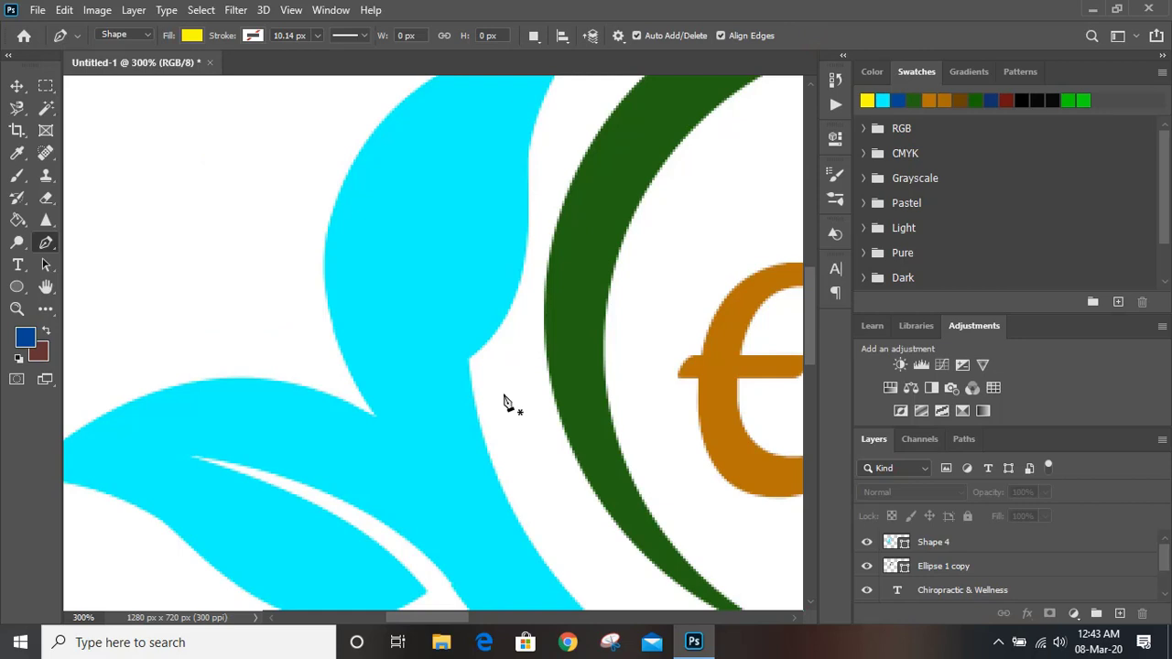
Step: Draw a thin curved yellow vein about 23 × 122 px with the Pen tool inside the upper leaf, starting at its base
{"action": "left_click", "coordinate": [795, 617]}
{"action": "scroll", "coordinate": [536, 495], "scroll_direction": "up", "scroll_amount": 1}
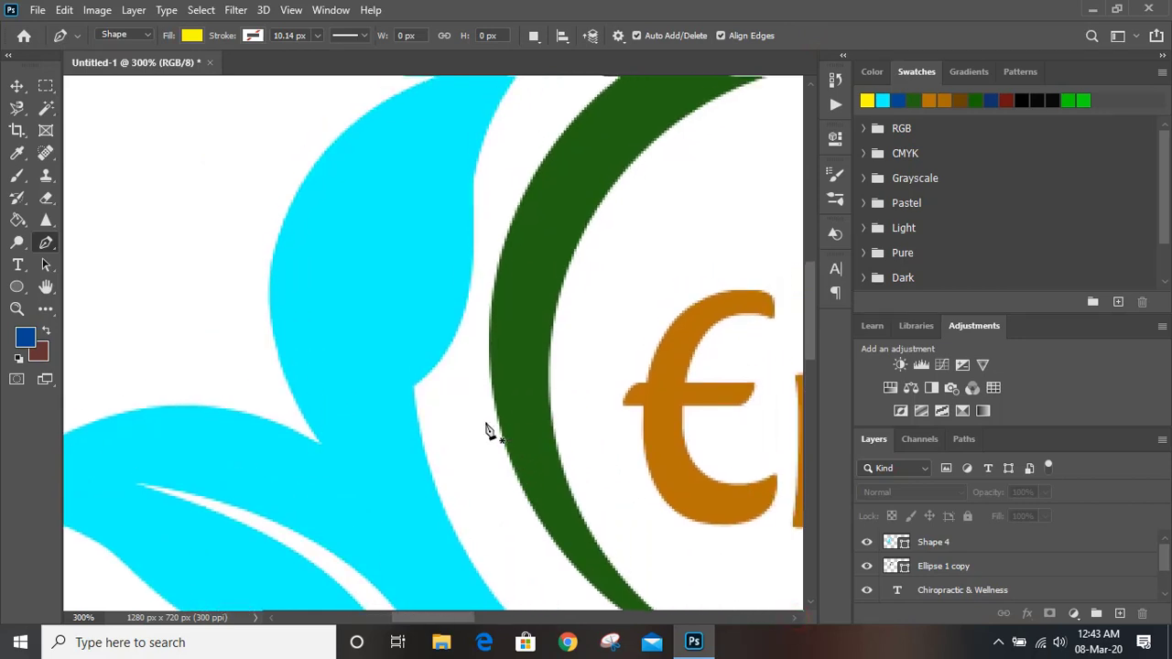
{"action": "left_click", "coordinate": [413, 401]}
{"action": "scroll", "coordinate": [507, 340], "scroll_direction": "up", "scroll_amount": 1}
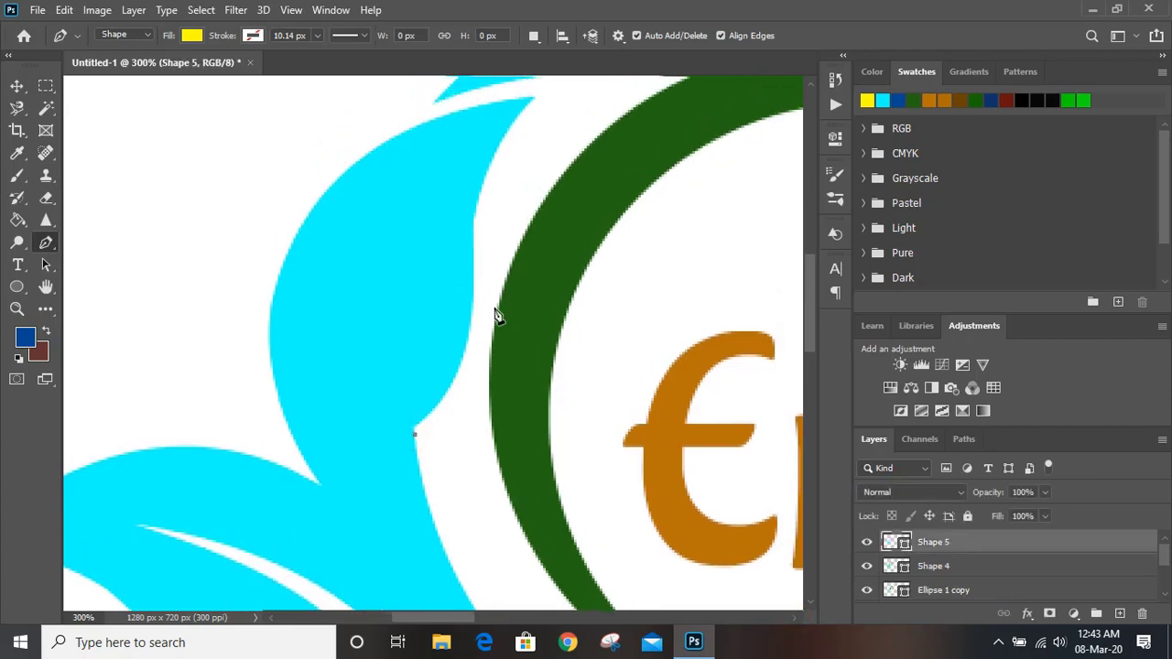
{"action": "left_click_drag", "start_coordinate": [436, 183], "coordinate": [470, 124]}
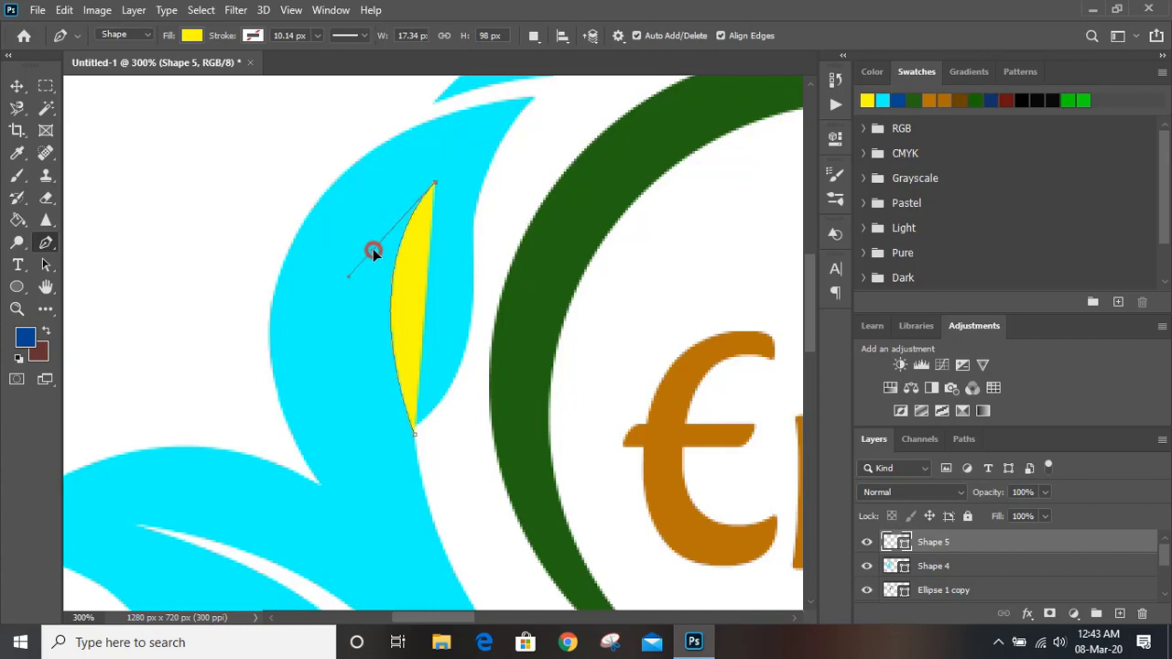
{"action": "left_click_drag", "start_coordinate": [372, 248], "coordinate": [372, 248]}
{"action": "left_click_drag", "start_coordinate": [425, 499], "coordinate": [409, 335]}
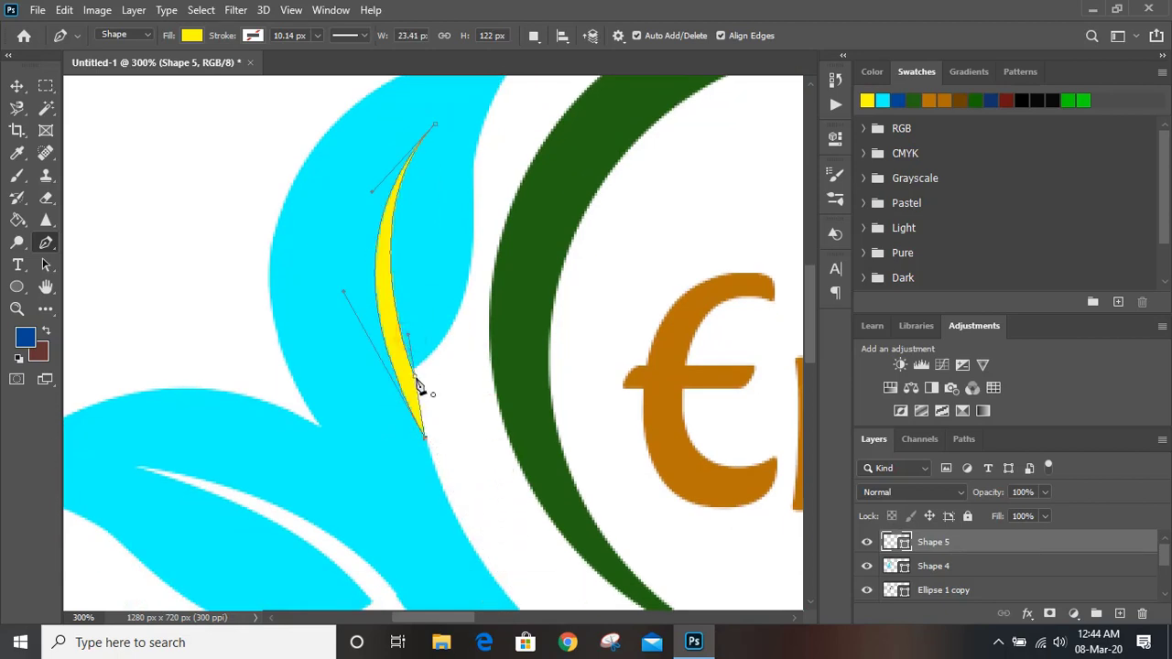
{"action": "left_click", "coordinate": [416, 379]}
Step: Subtract the yellow vein from the merged leaf and crescent shape to cut it out of the upper leaf
{"action": "key", "text": "v"}
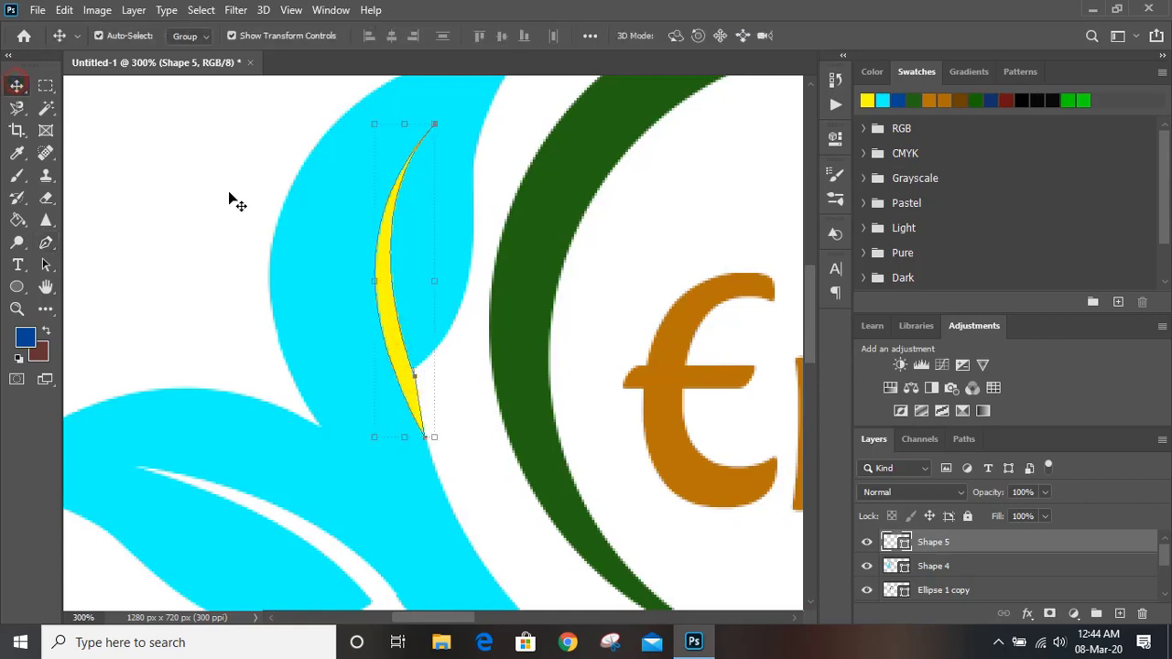
{"action": "left_click", "coordinate": [303, 232], "text": "shift"}
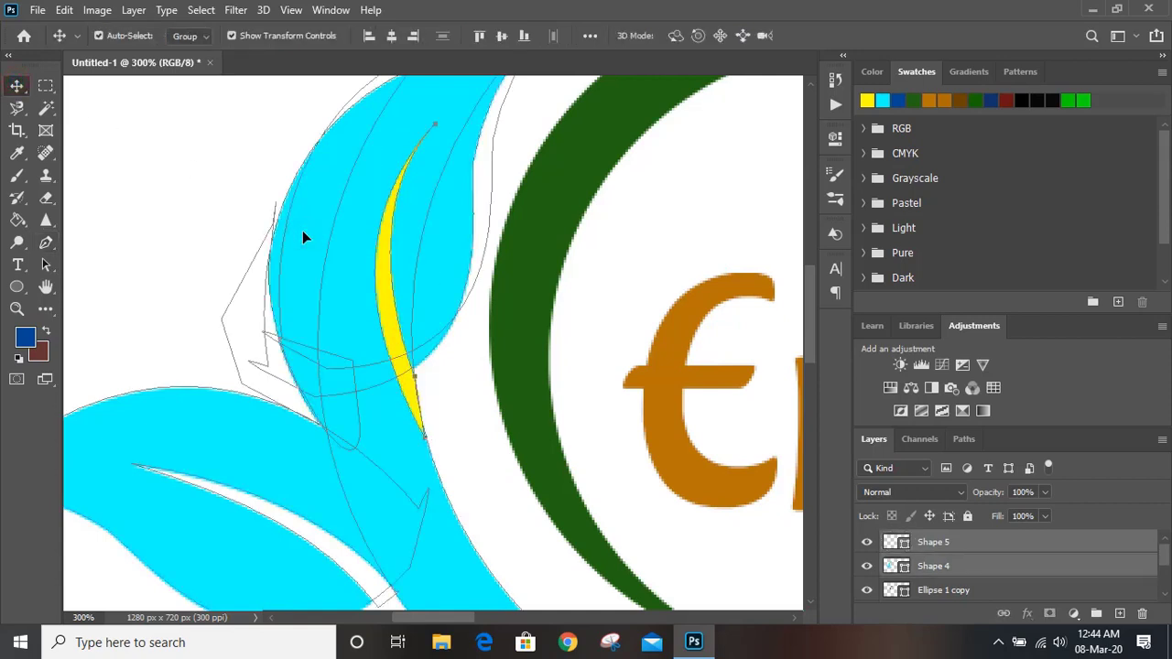
{"action": "left_click", "coordinate": [133, 11]}
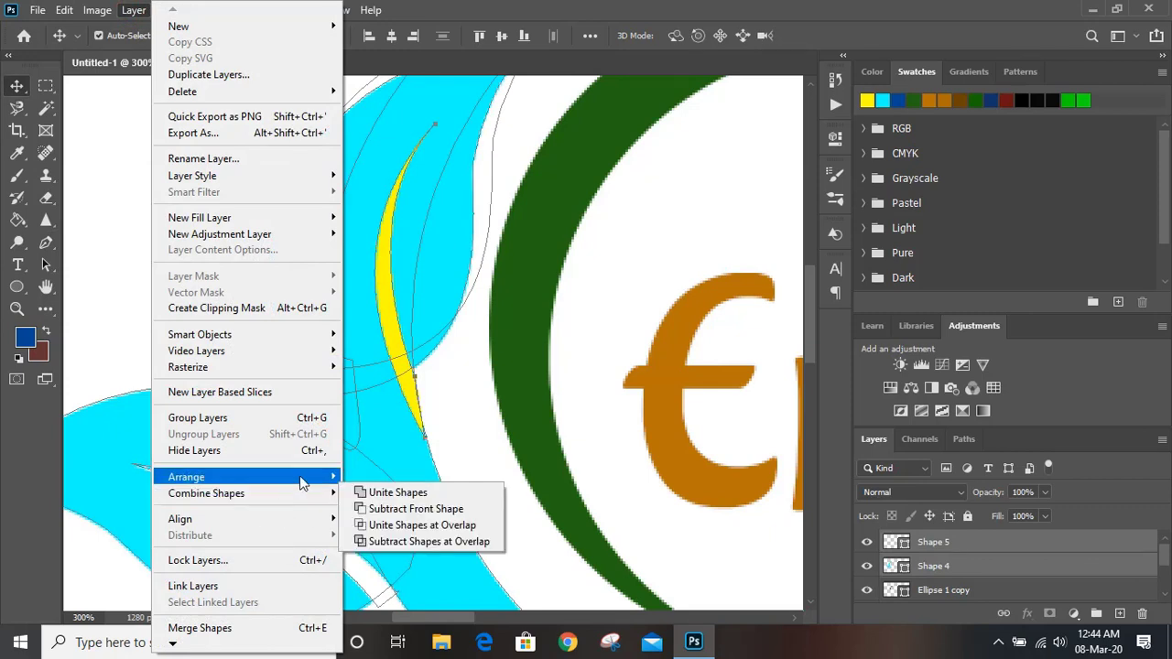
{"action": "mouse_move", "coordinate": [302, 495]}
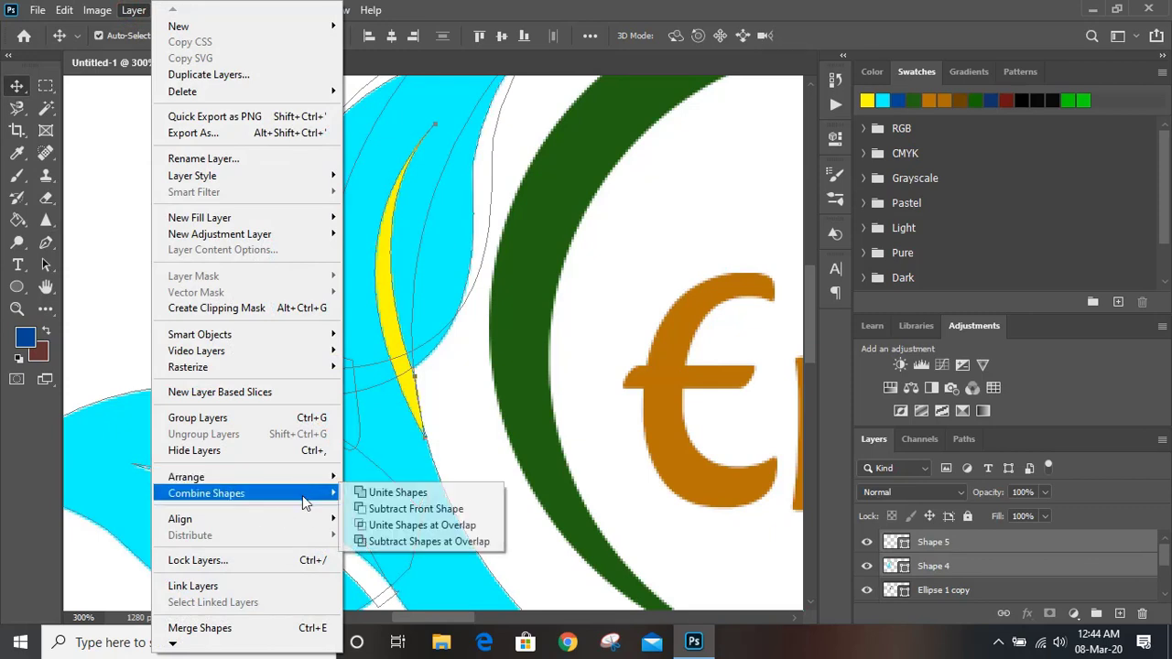
{"action": "left_click", "coordinate": [405, 510]}
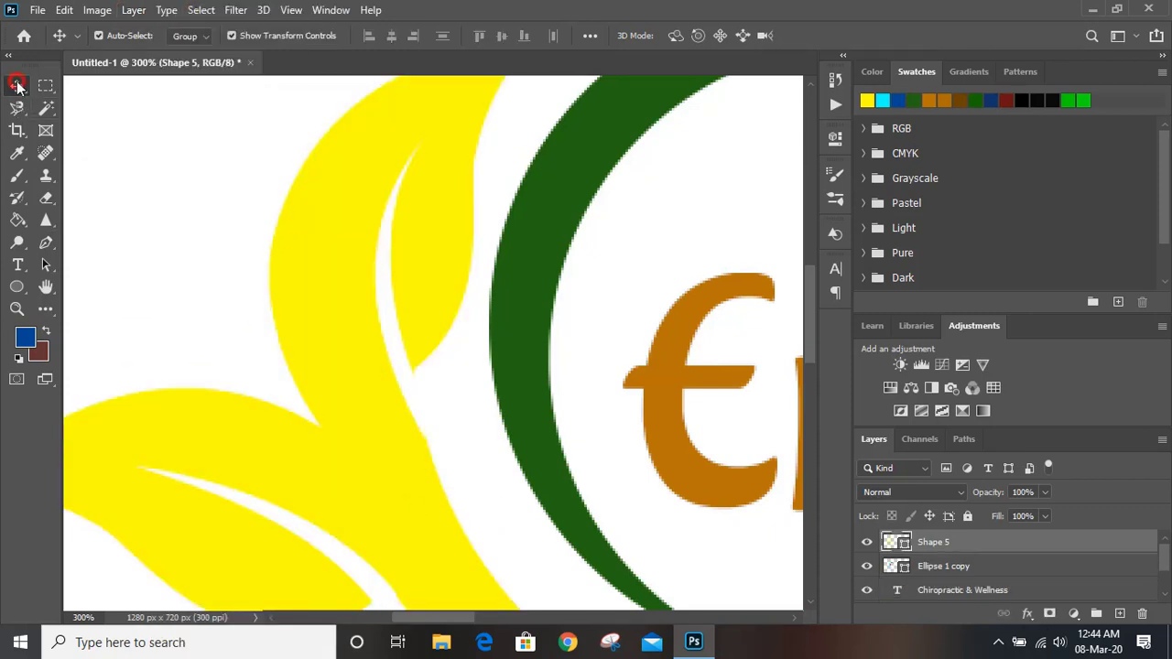
{"action": "left_click", "coordinate": [170, 173]}
Step: Draw a yellow circle about 37 px in diameter with the Ellipse tool between the upper and lower leaves
{"action": "key", "text": "ctrl+1"}
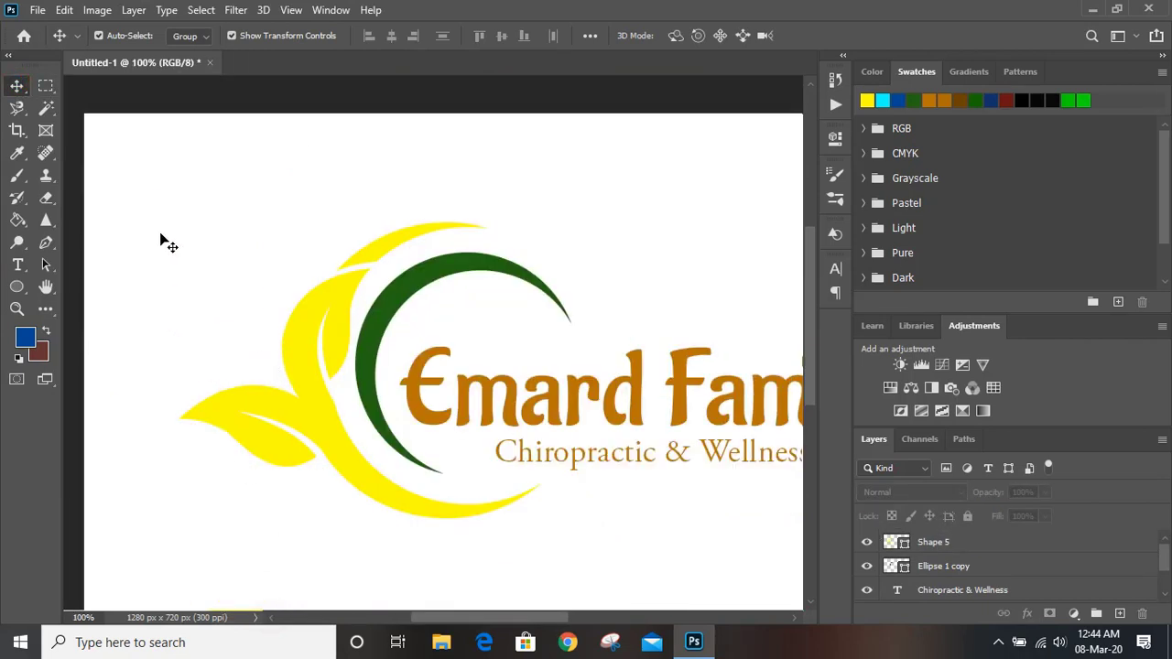
{"action": "left_click", "coordinate": [19, 286]}
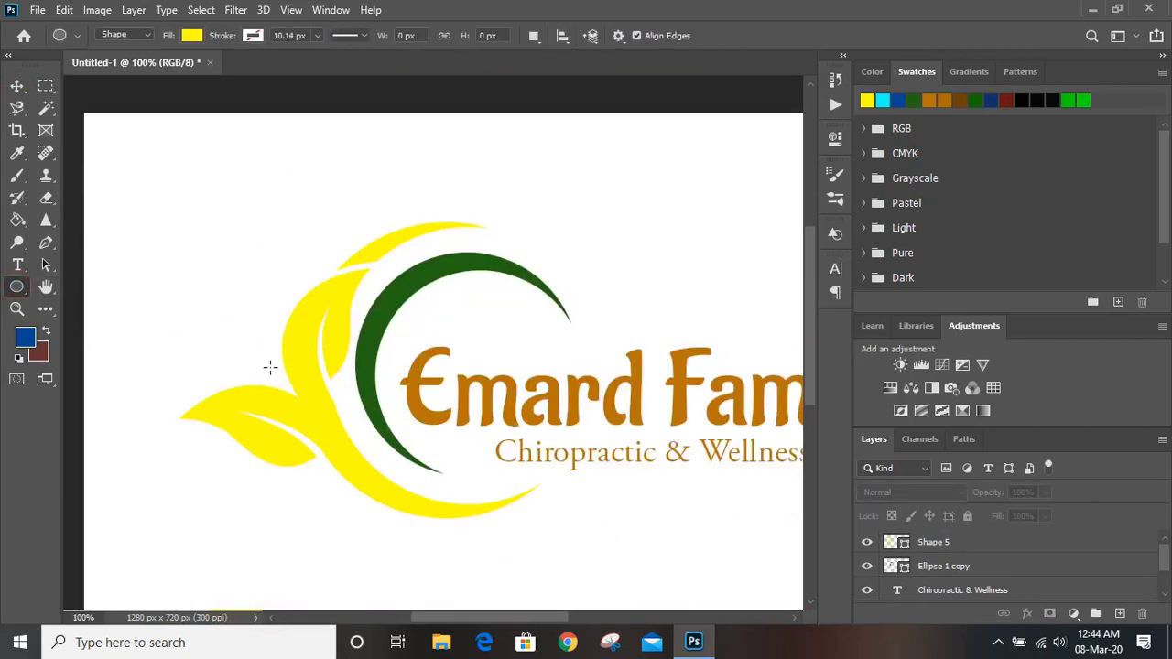
{"action": "left_click_drag", "start_coordinate": [258, 357], "coordinate": [289, 394]}
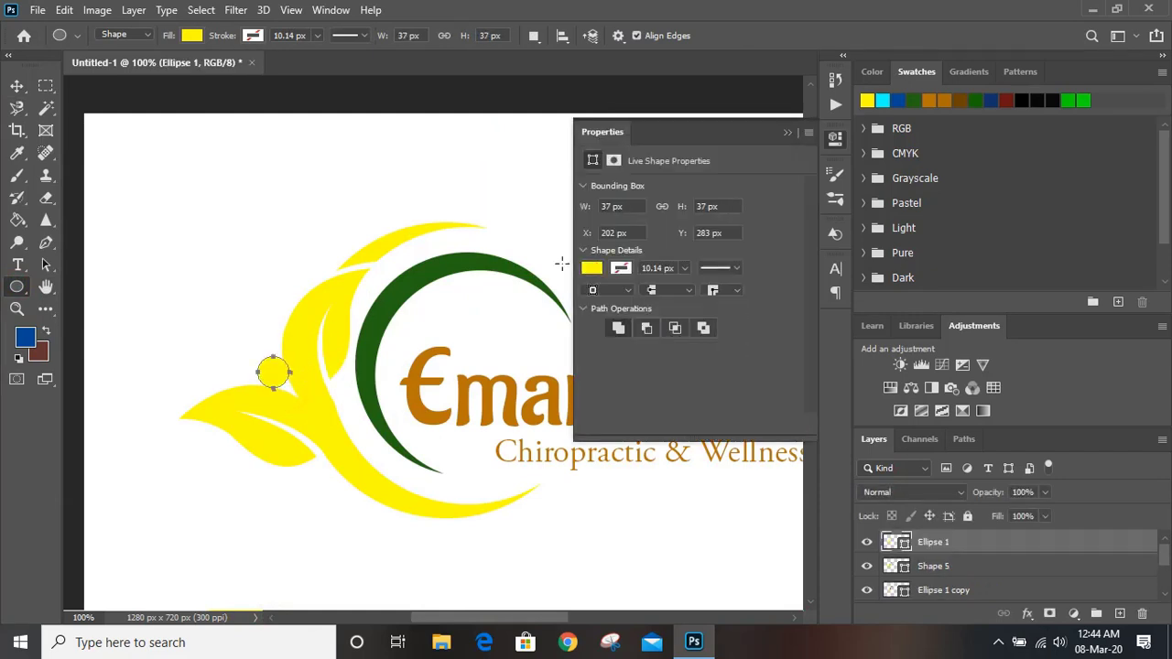
{"action": "left_click", "coordinate": [786, 133]}
Step: Move the yellow circle slightly up and outward so it sits clear of both leaves
{"action": "left_click", "coordinate": [16, 85]}
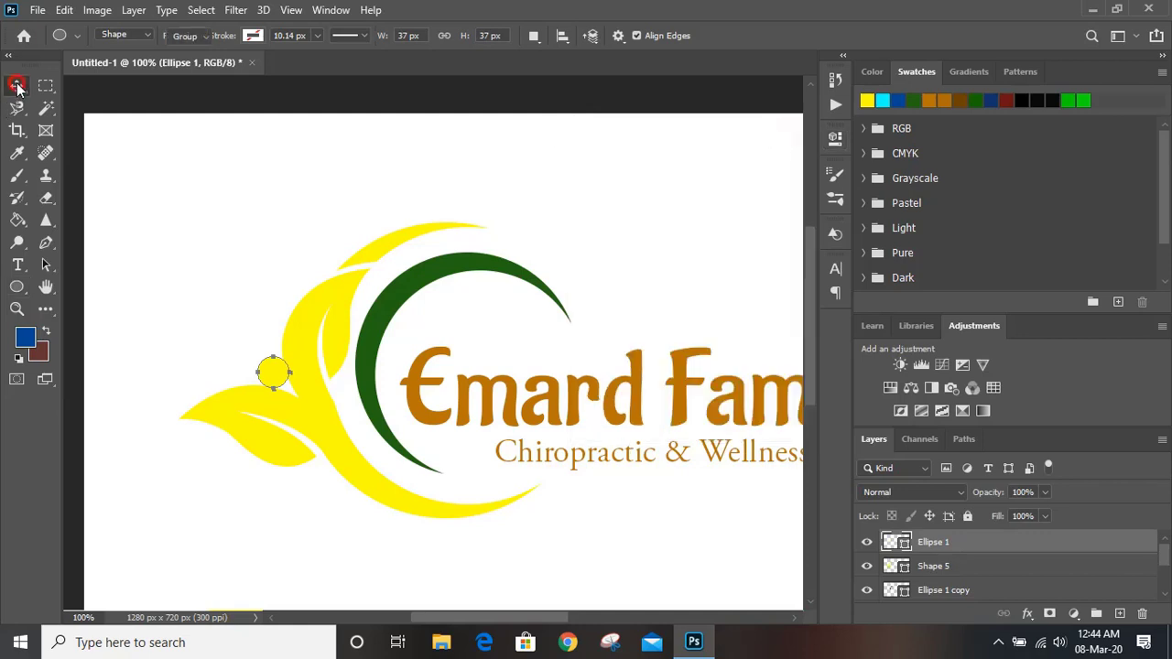
{"action": "left_click", "coordinate": [275, 377]}
{"action": "left_click_drag", "start_coordinate": [276, 377], "coordinate": [260, 368]}
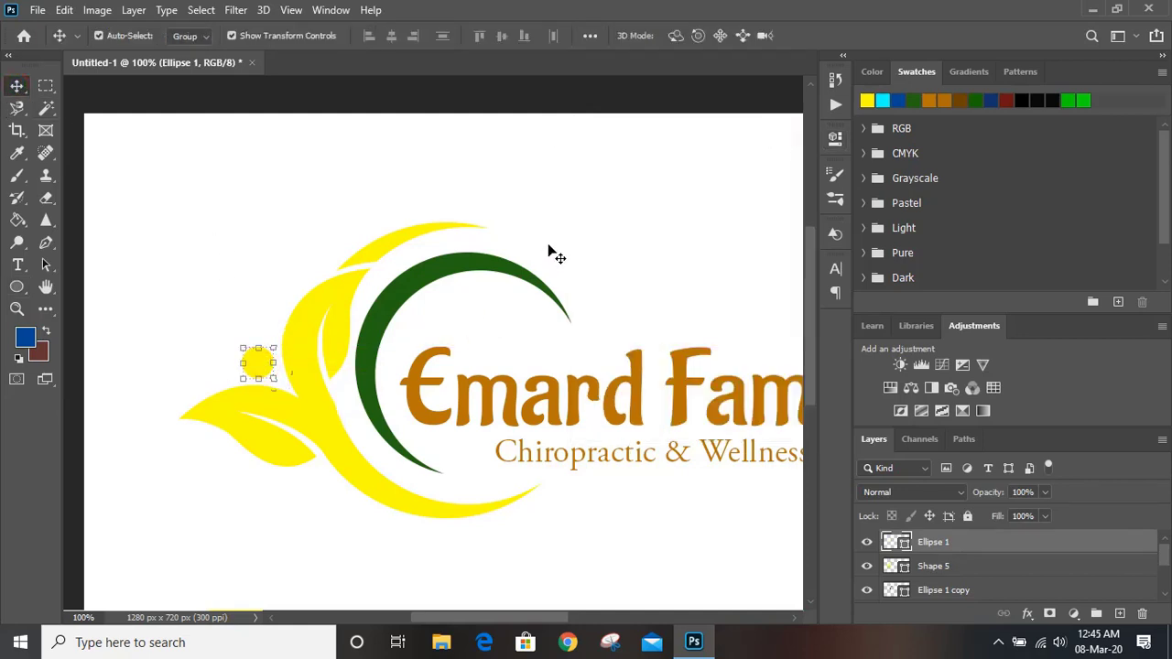
{"action": "key", "text": "Up"}
{"action": "key", "text": "Up"}
{"action": "key", "text": "Up"}
{"action": "left_click", "coordinate": [549, 252]}
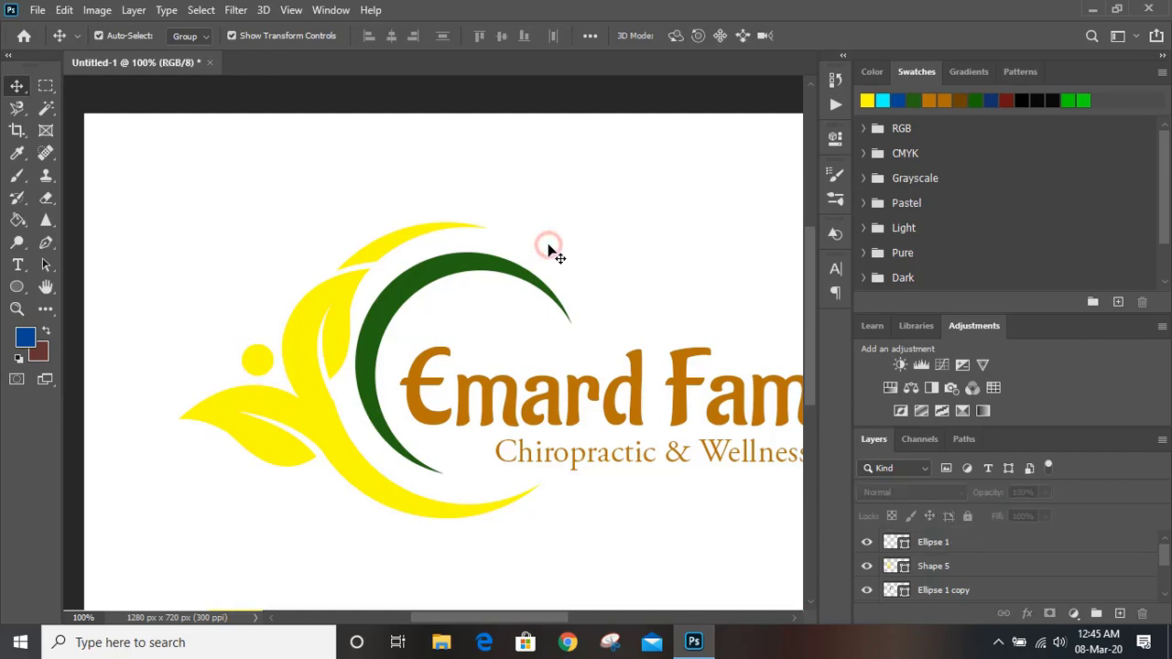
Step: Draw a thin yellow rectangle about 514 × 8 px across the "Chiropractic & Wellness" text line
{"action": "left_click_drag", "start_coordinate": [550, 249], "coordinate": [352, 277]}
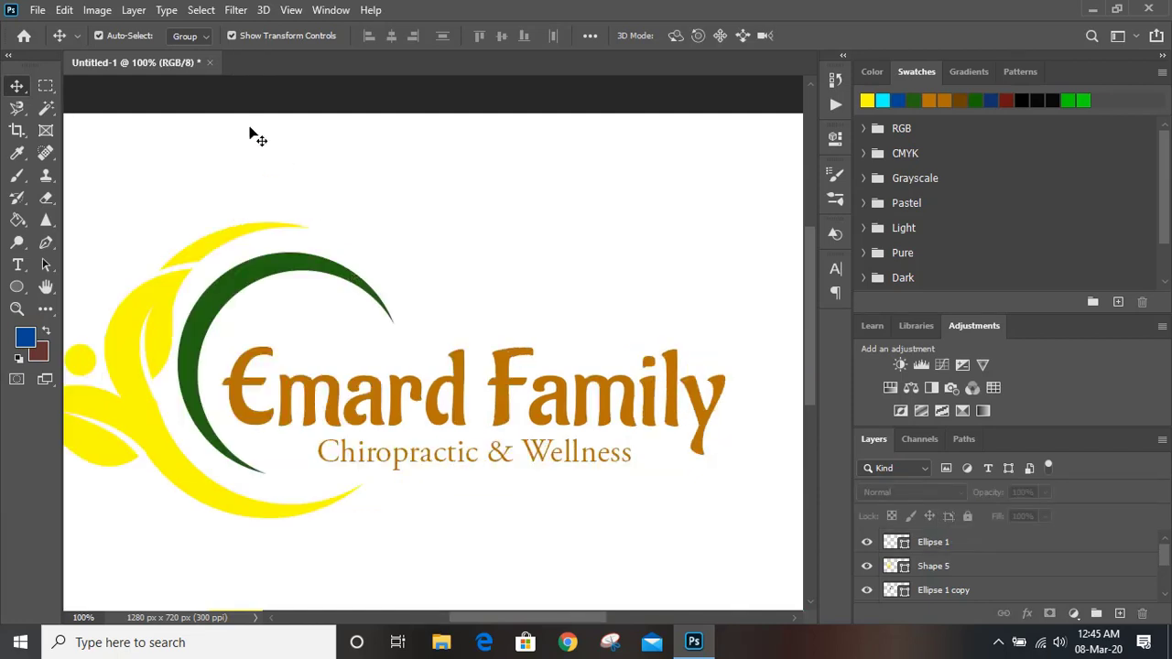
{"action": "left_click", "coordinate": [17, 286]}
{"action": "left_click", "coordinate": [66, 284]}
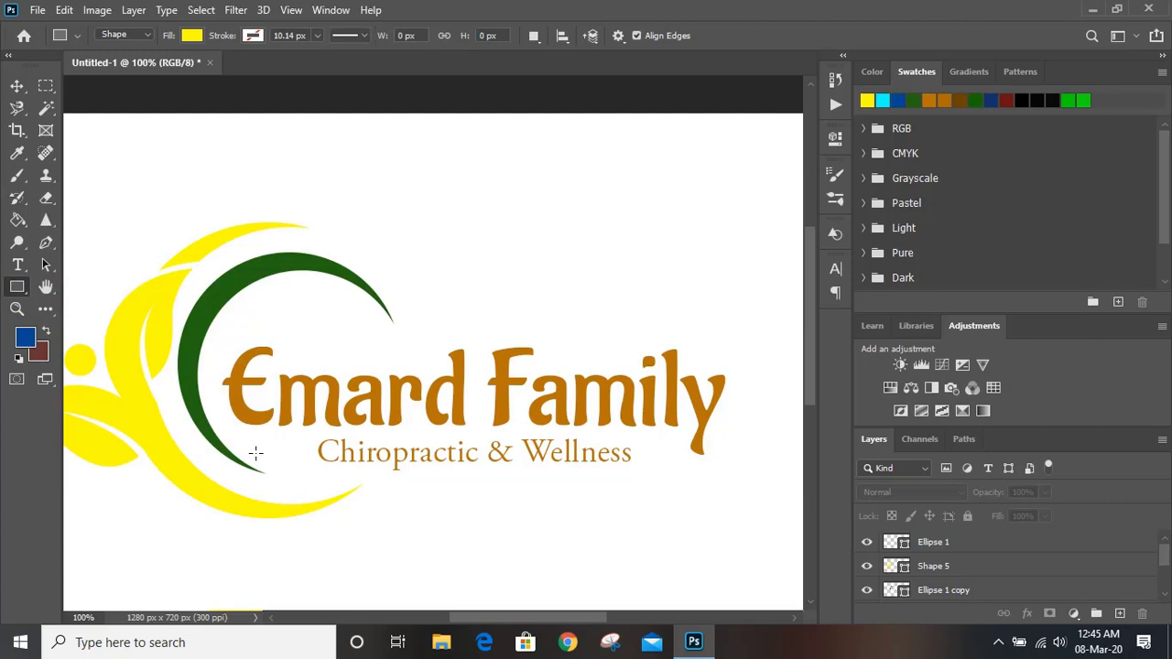
{"action": "left_click_drag", "start_coordinate": [247, 452], "coordinate": [687, 458]}
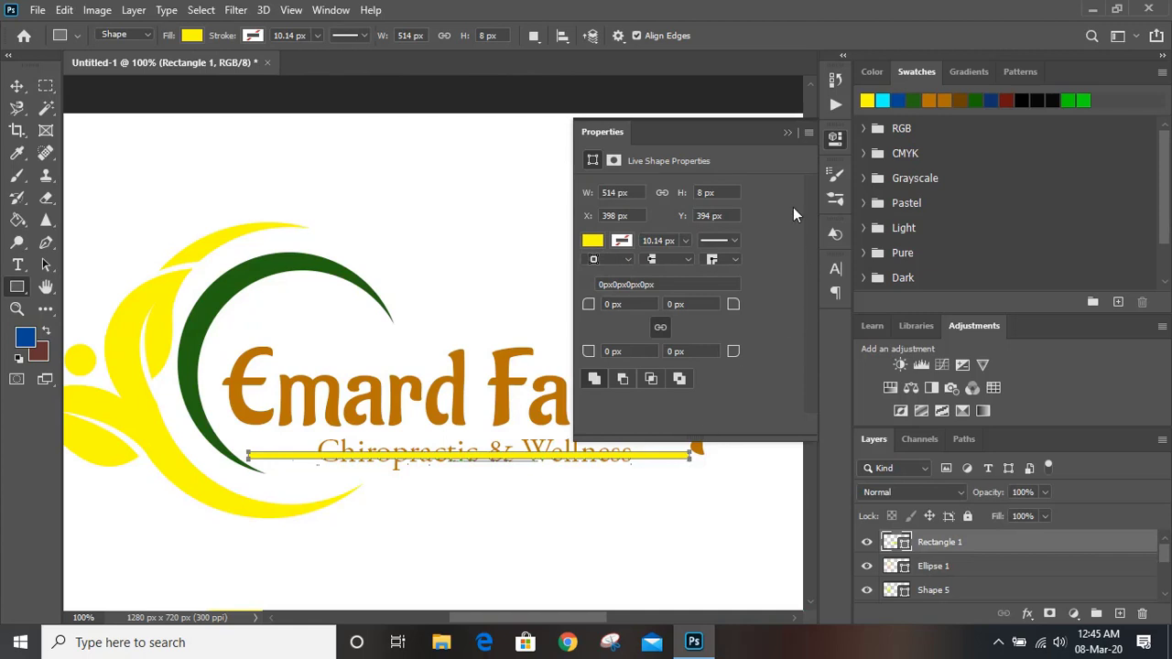
{"action": "left_click", "coordinate": [784, 134]}
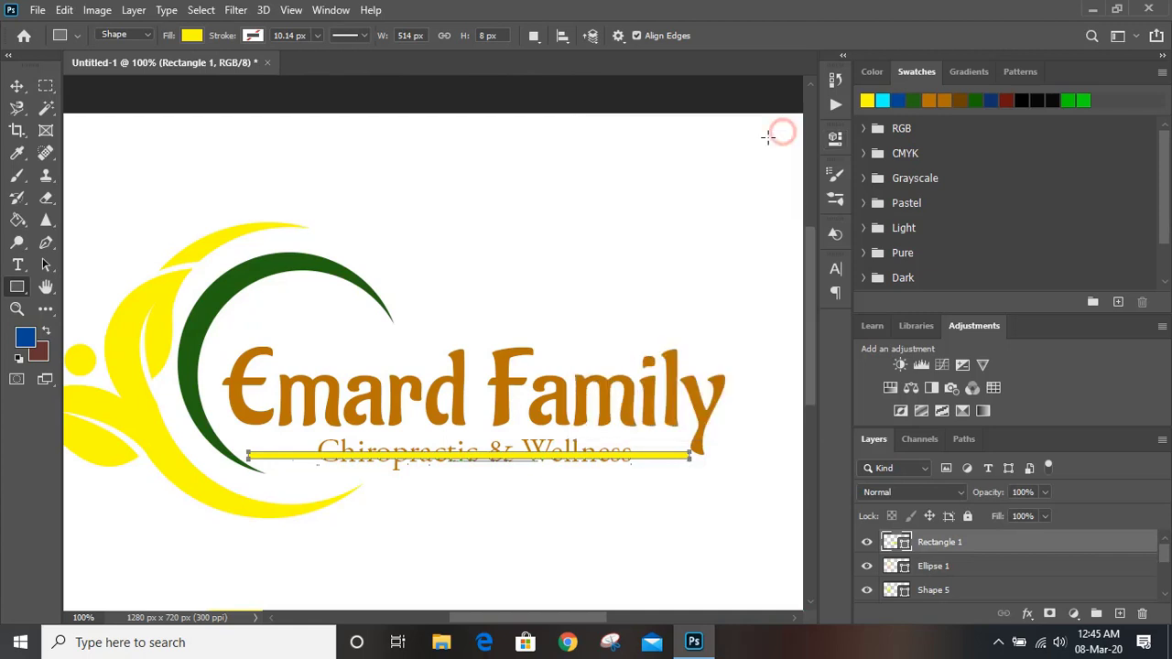
Step: Reduce the yellow rectangle's height to about 51.56% while keeping its full width
{"action": "left_click", "coordinate": [18, 86]}
{"action": "key", "text": "ctrl+plus"}
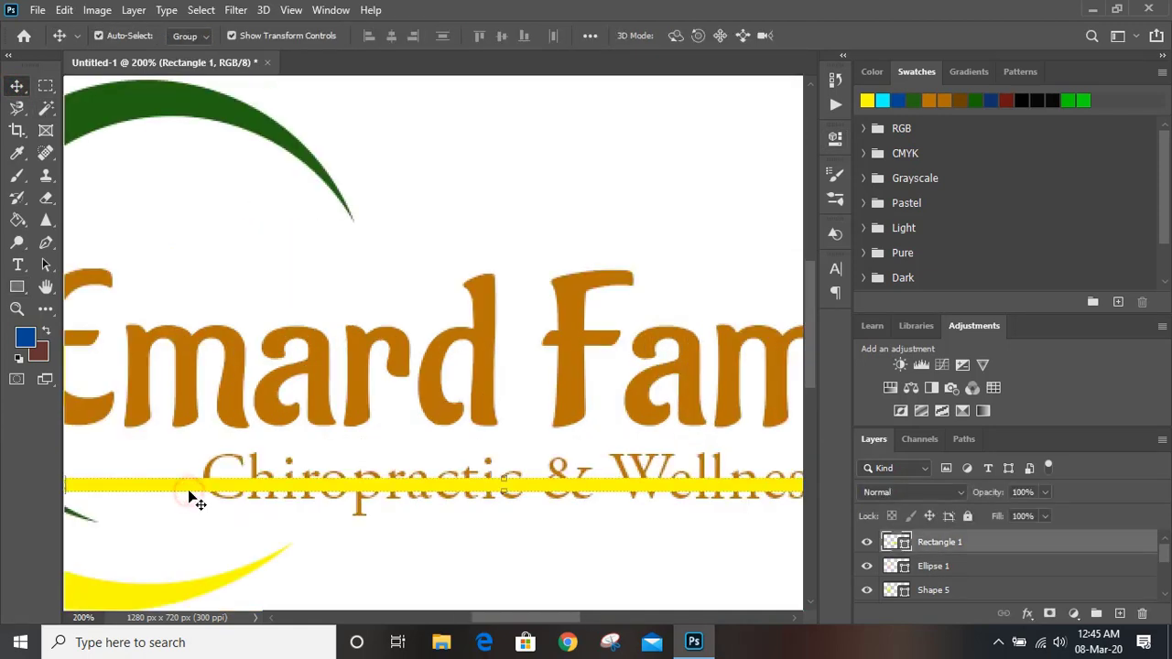
{"action": "left_click_drag", "start_coordinate": [507, 492], "coordinate": [506, 488]}
{"action": "key", "text": "shift"}
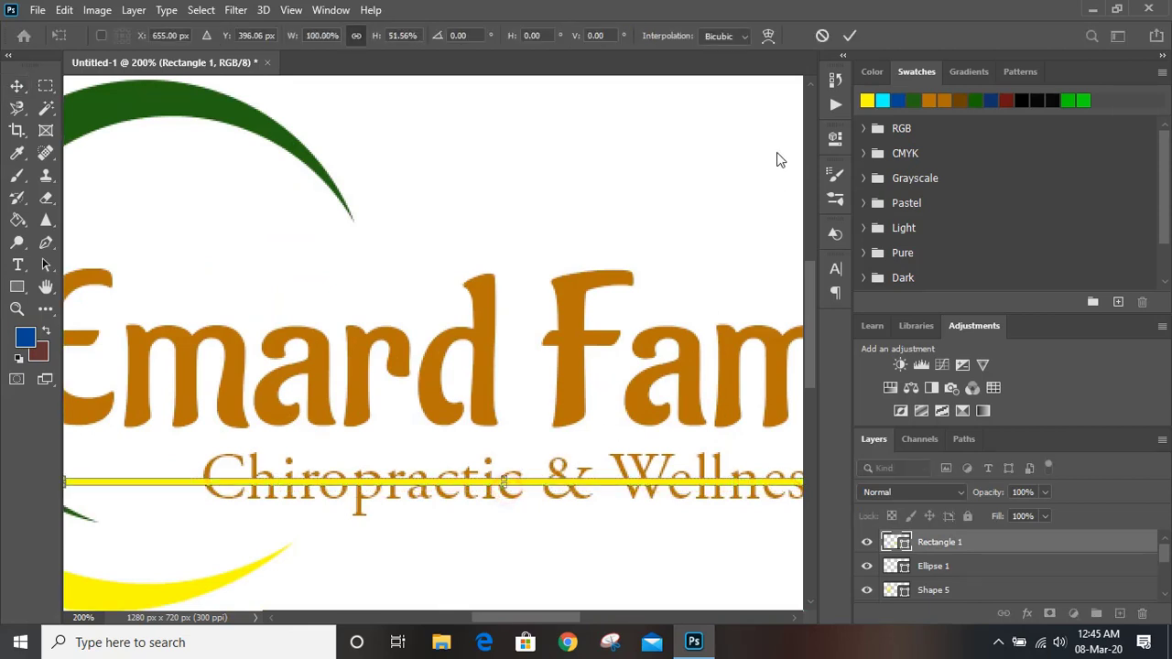
{"action": "left_click", "coordinate": [850, 36]}
{"action": "left_click", "coordinate": [525, 220]}
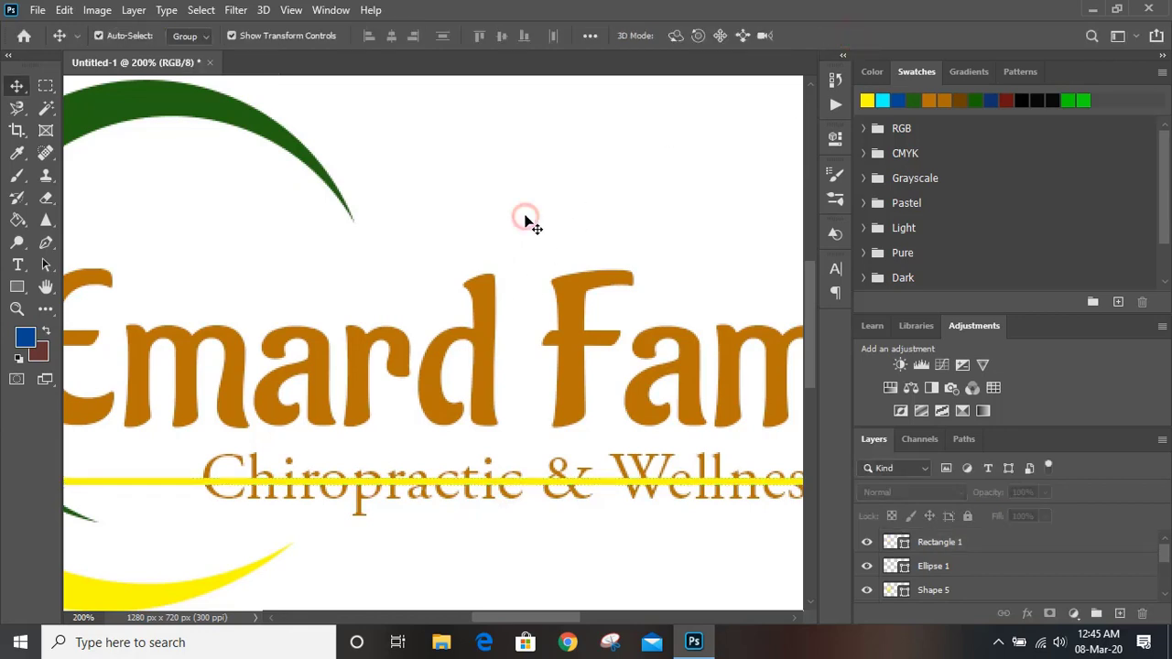
{"action": "key", "text": "ctrl+minus"}
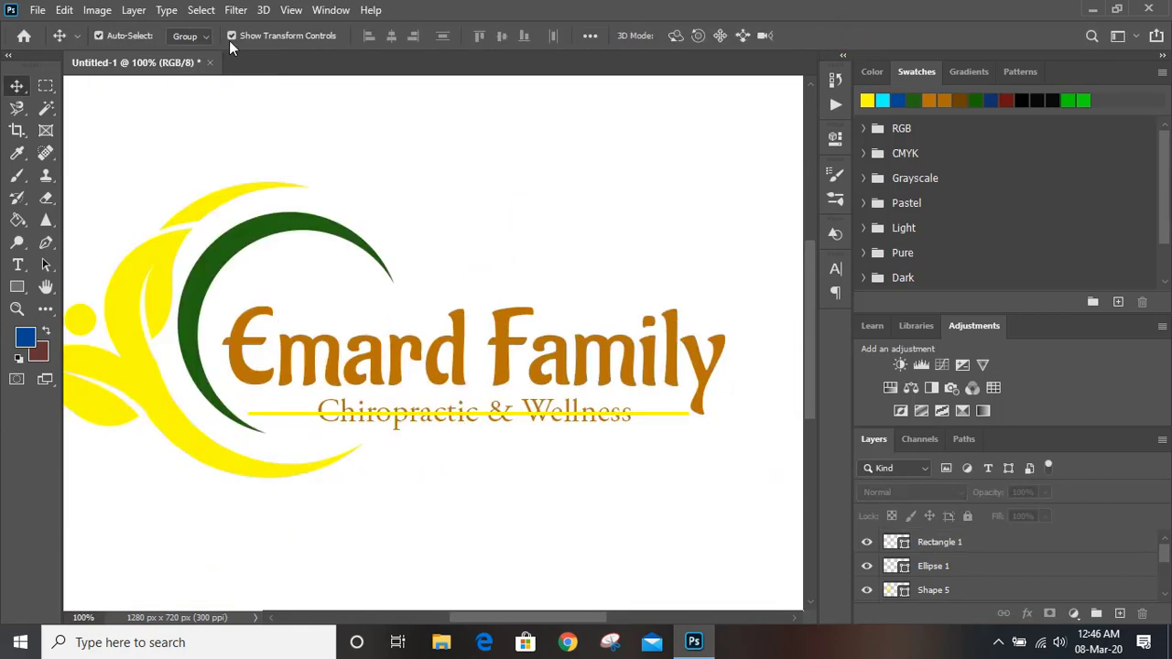
Step: Draw a yellow rectangle about 392 × 47 px covering the "Chiropractic & Wellness" text and the middle of the thin line
{"action": "left_click", "coordinate": [19, 289]}
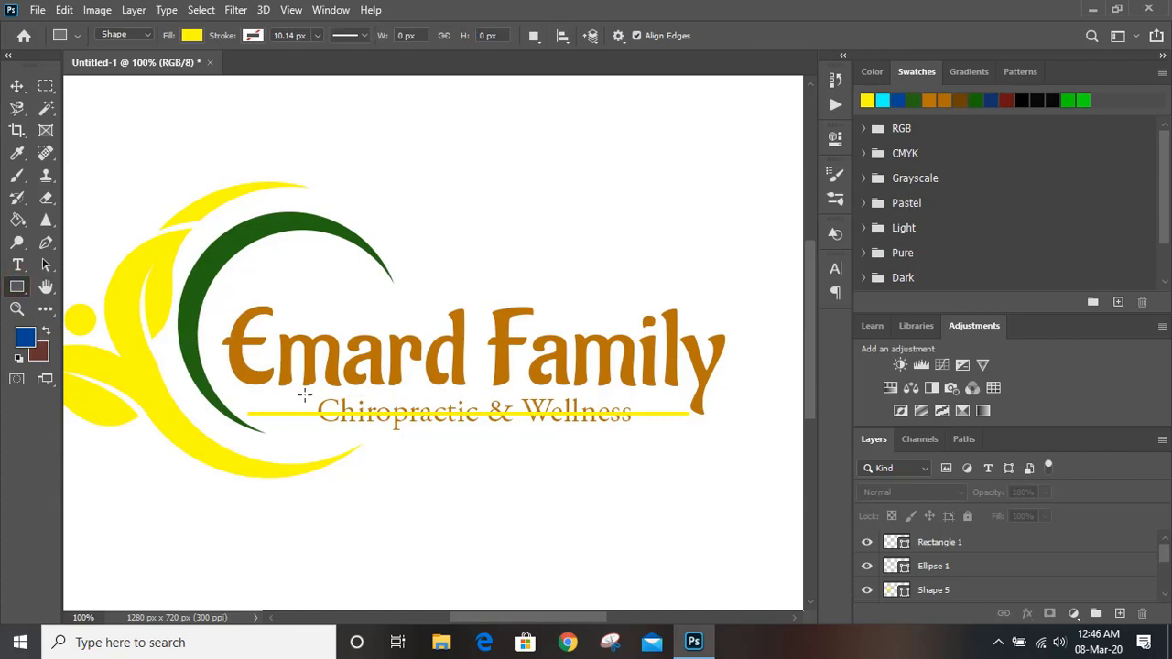
{"action": "left_click_drag", "start_coordinate": [306, 394], "coordinate": [642, 433]}
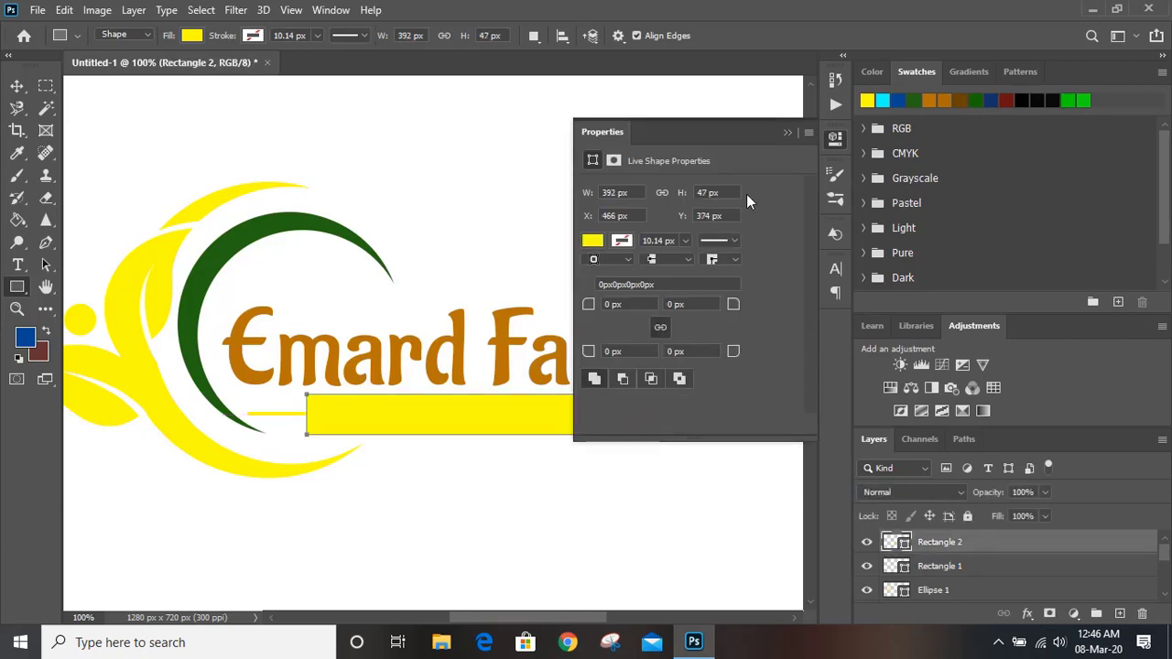
{"action": "left_click", "coordinate": [784, 134]}
{"action": "key", "text": "v"}
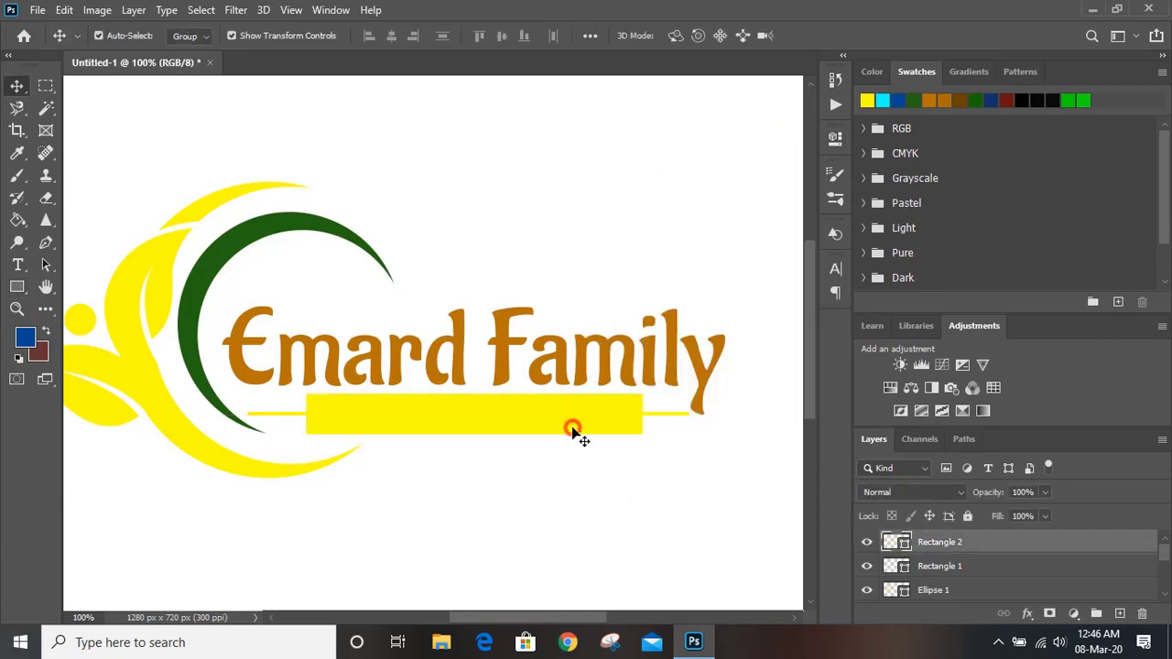
Step: Subtract the large front rectangle from the thin yellow line, leaving a short segment on each side of the tagline
{"action": "left_click", "coordinate": [674, 415], "text": "shift"}
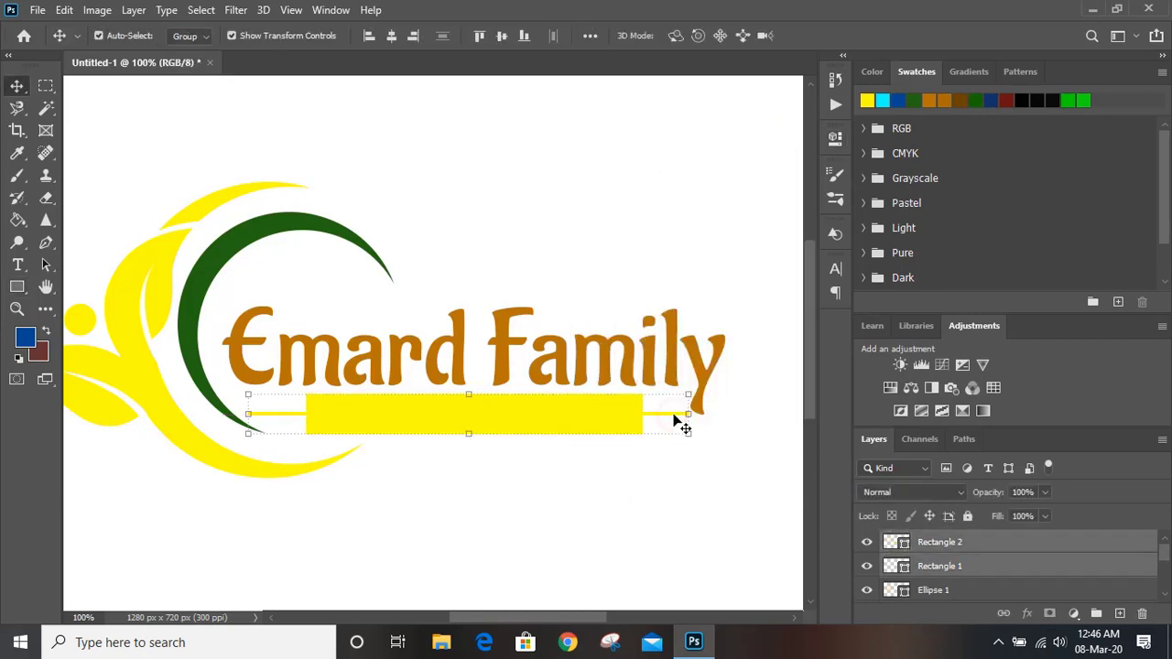
{"action": "left_click", "coordinate": [132, 11]}
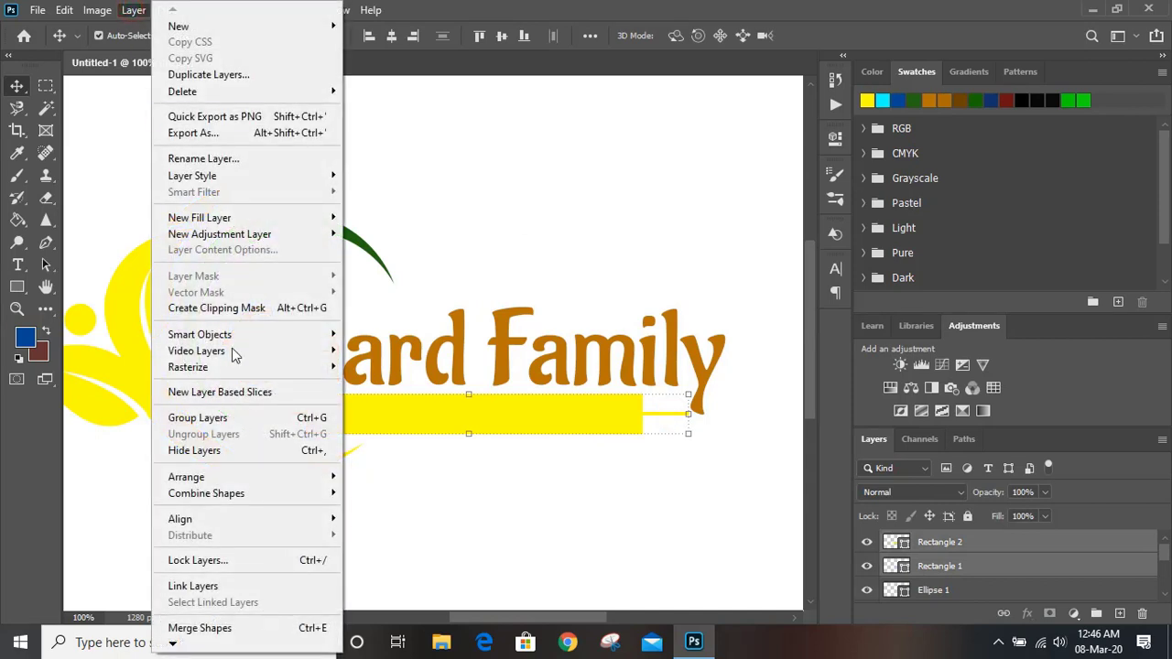
{"action": "mouse_move", "coordinate": [306, 492]}
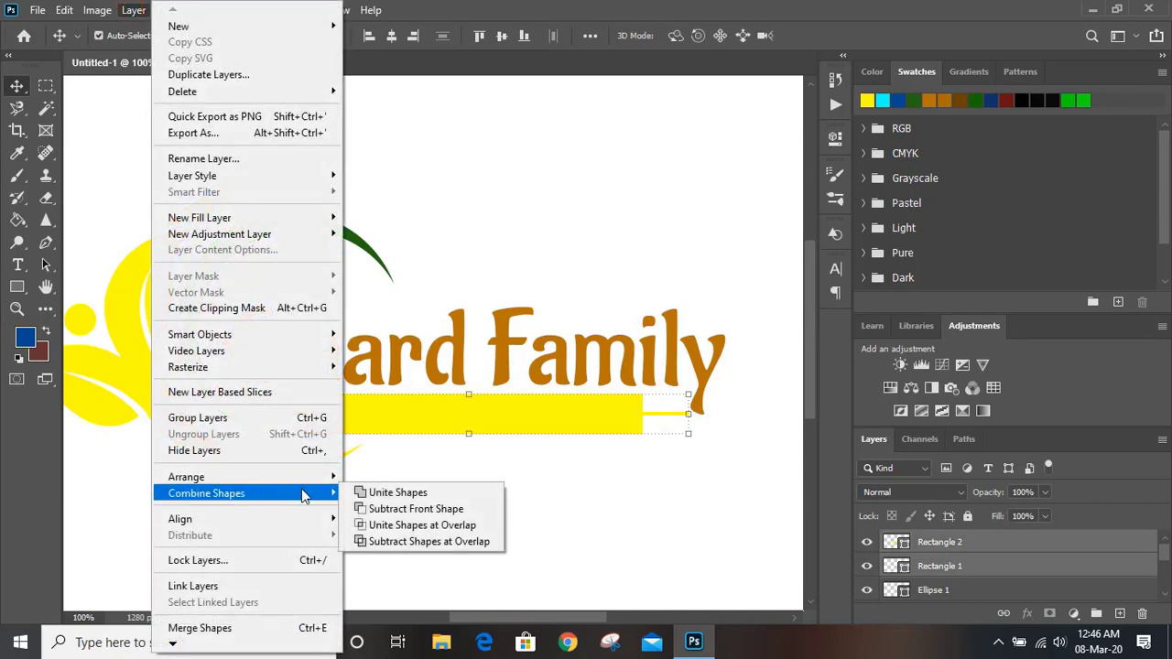
{"action": "left_click", "coordinate": [421, 516]}
{"action": "left_click", "coordinate": [485, 493]}
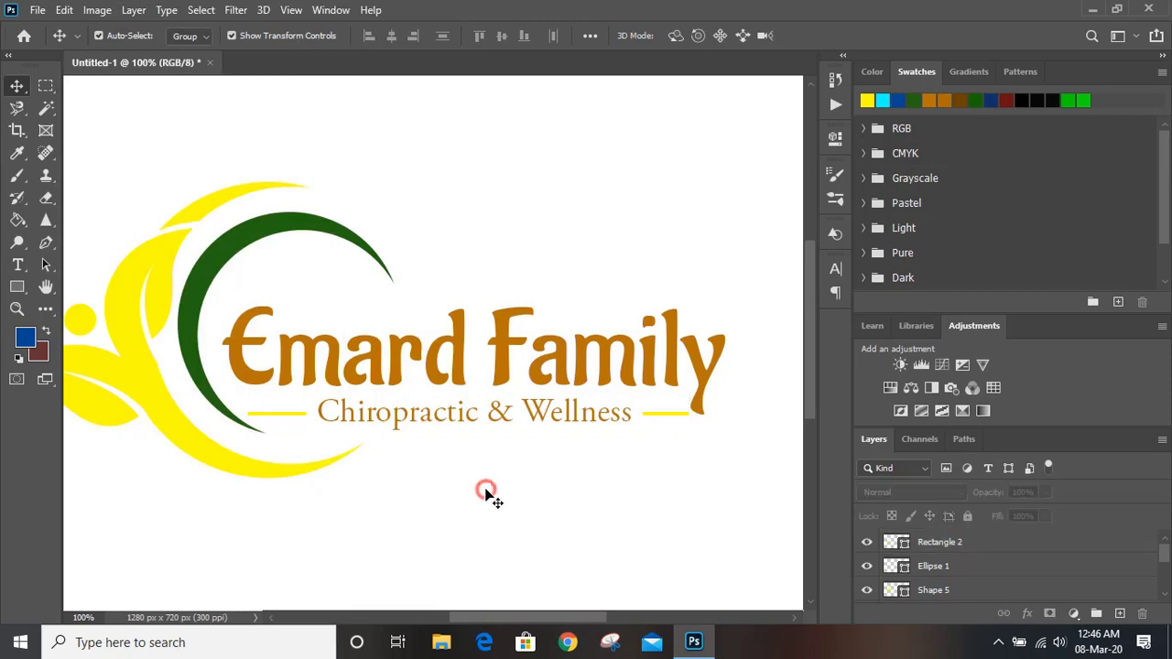
Step: Fill the leaf and outer crescent shape and the "Emard Family" text with bright green
{"action": "left_click_drag", "start_coordinate": [126, 308], "coordinate": [230, 262]}
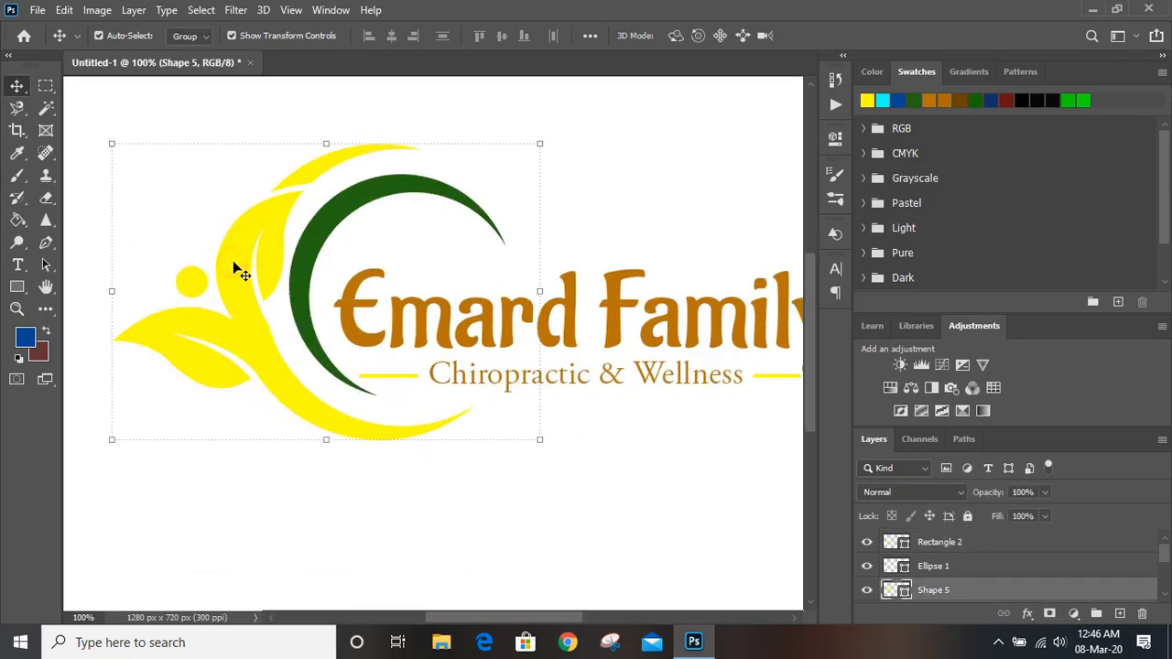
{"action": "left_click", "coordinate": [19, 223]}
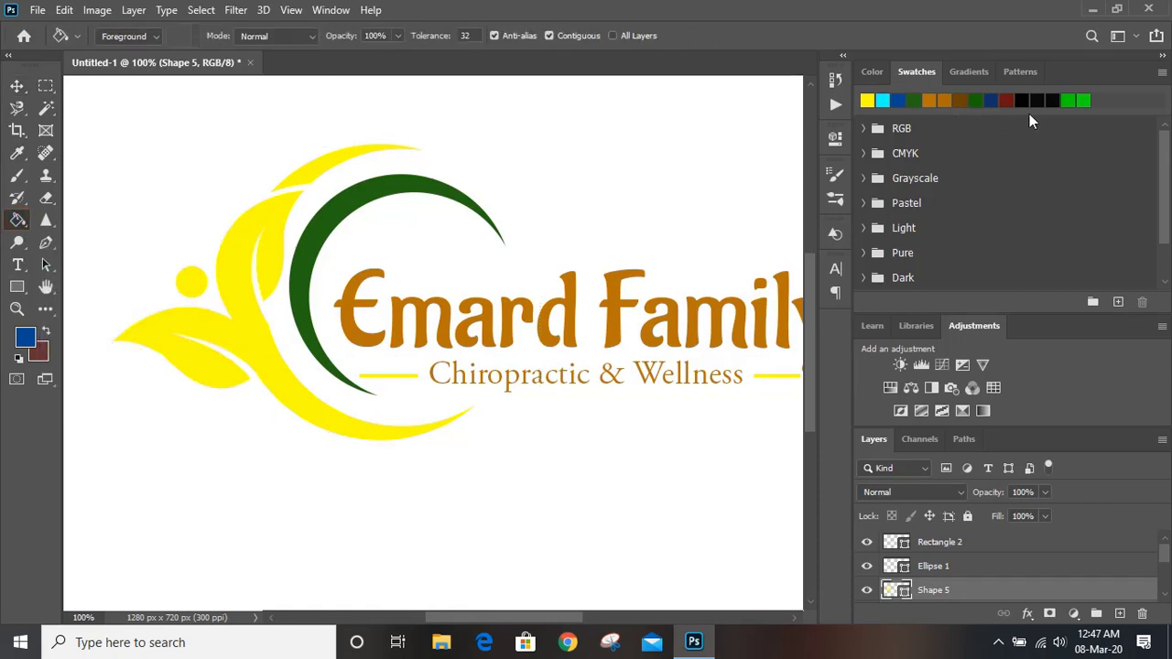
{"action": "left_click", "coordinate": [1079, 99]}
{"action": "key", "text": "alt+BackSpace"}
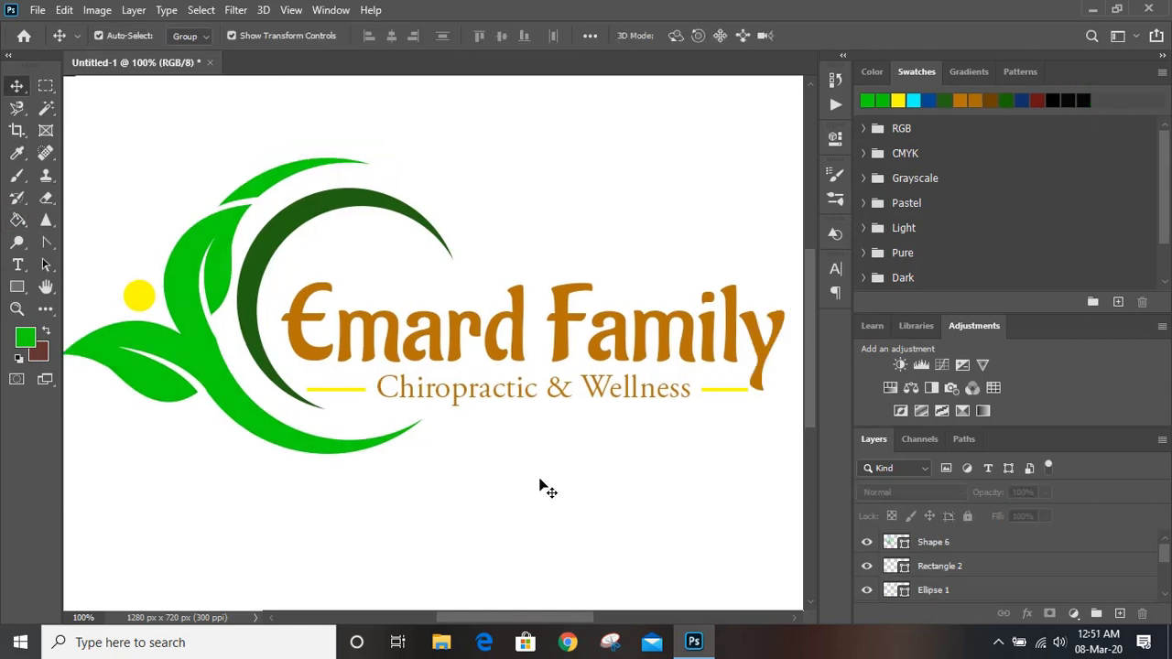
{"action": "left_click", "coordinate": [502, 332]}
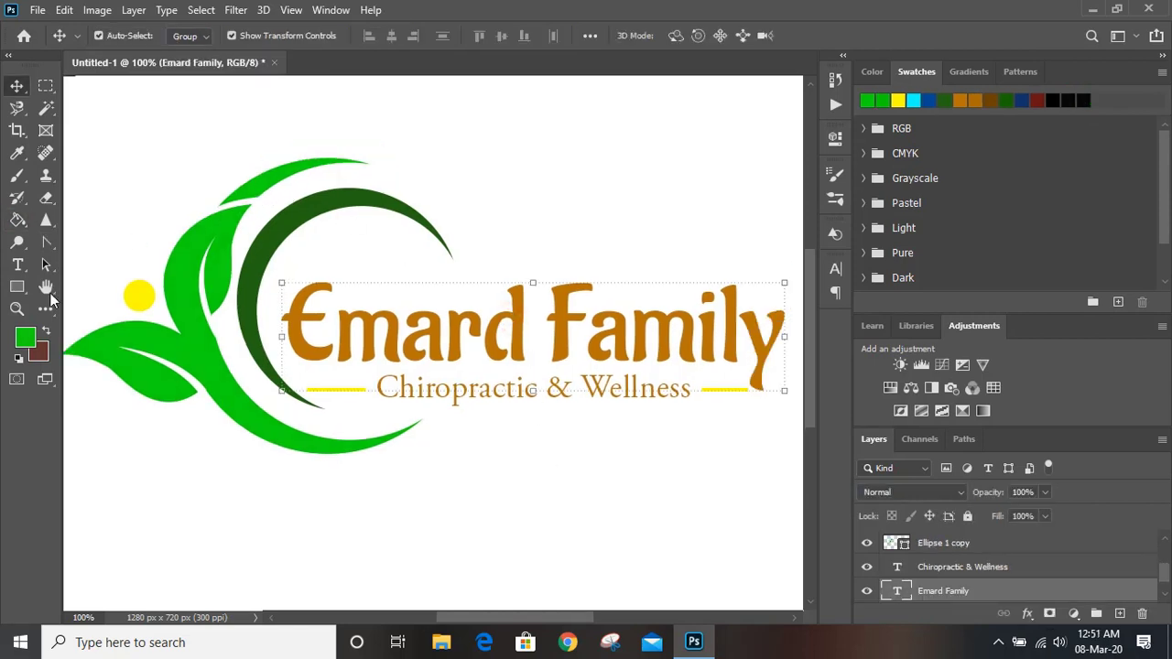
{"action": "left_click", "coordinate": [17, 220]}
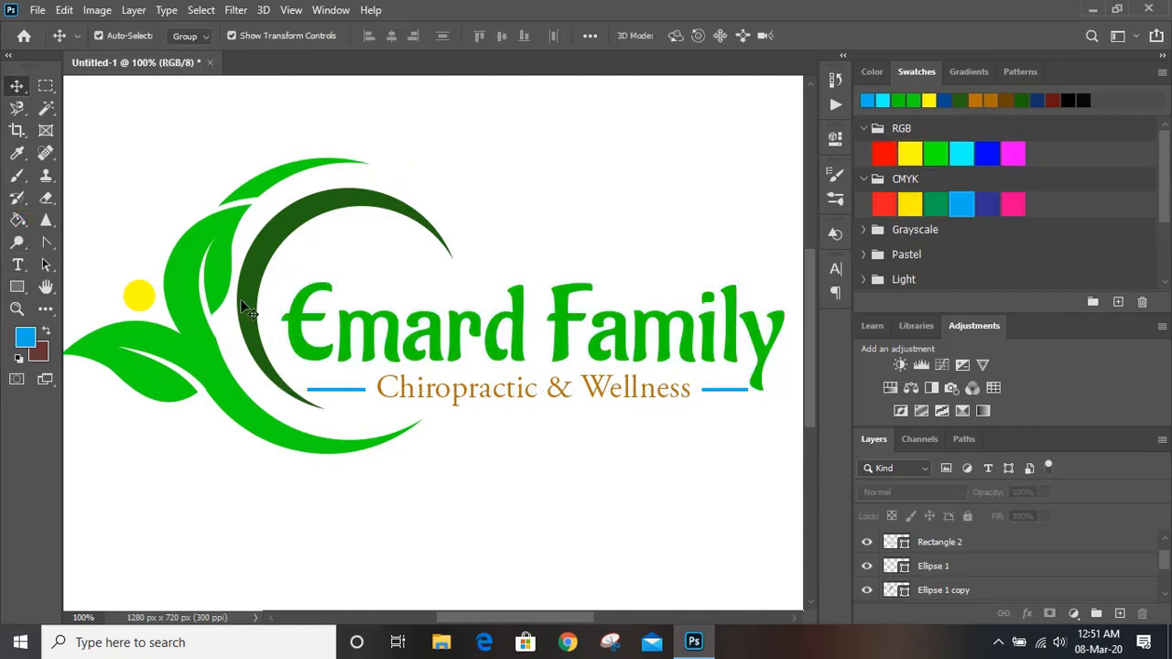
Step: Fill the dark green inner crescent with the light blue CMYK swatch
{"action": "left_click", "coordinate": [241, 302]}
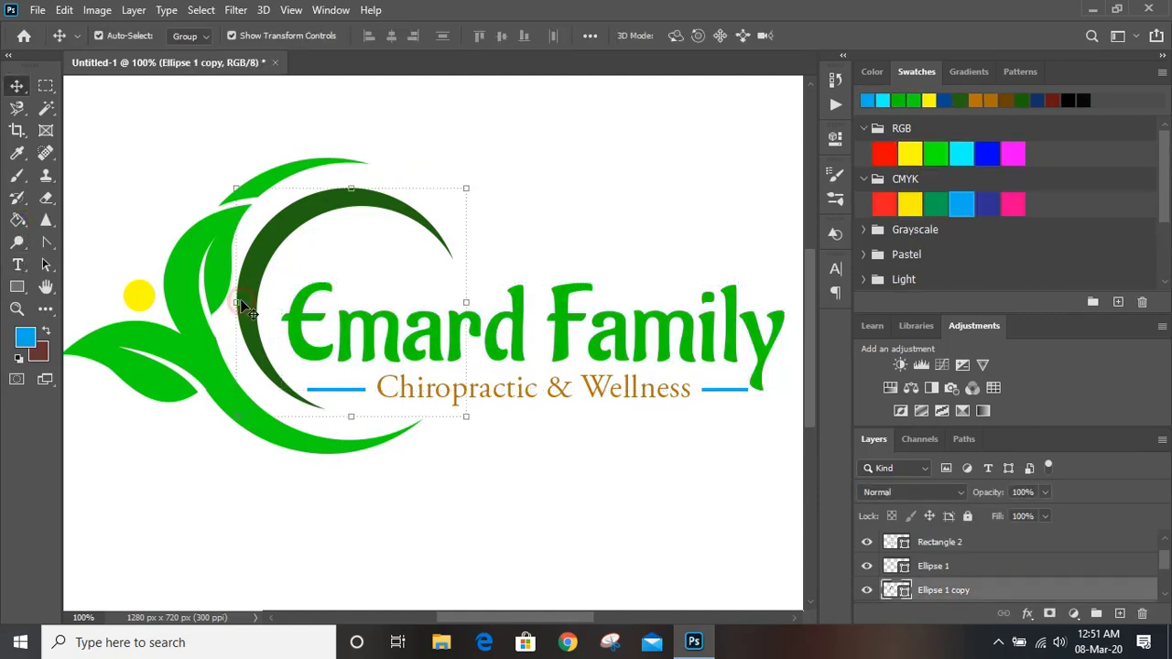
{"action": "left_click", "coordinate": [18, 221]}
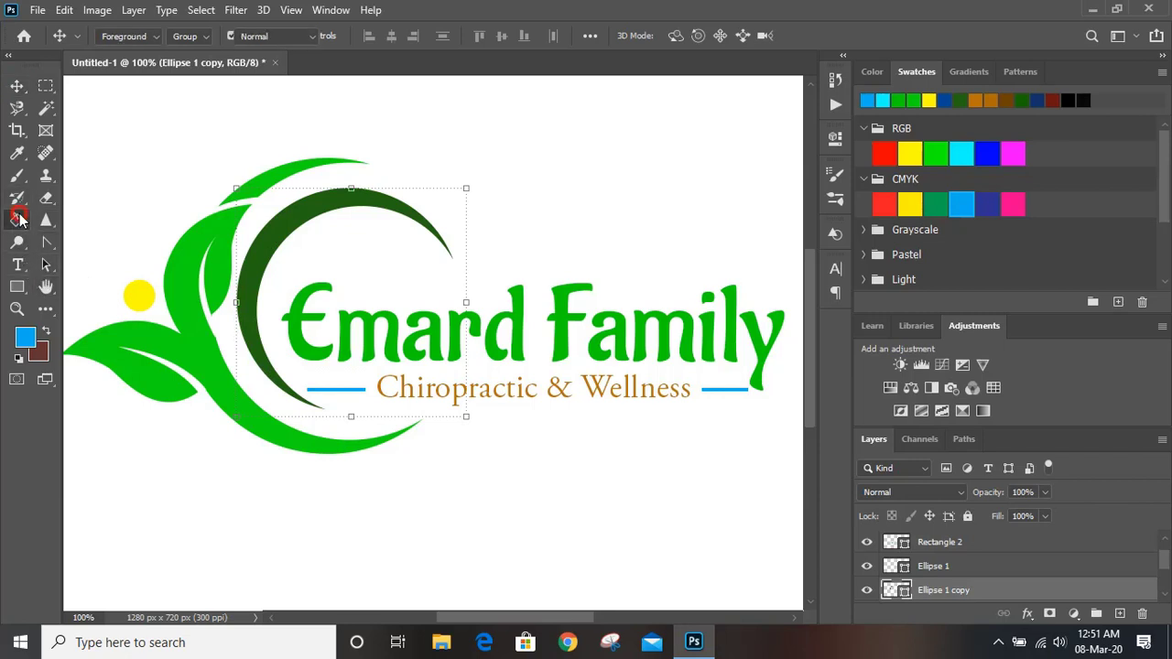
{"action": "left_click", "coordinate": [968, 201]}
{"action": "key", "text": "shift+alt+BackSpace"}
{"action": "left_click", "coordinate": [17, 86]}
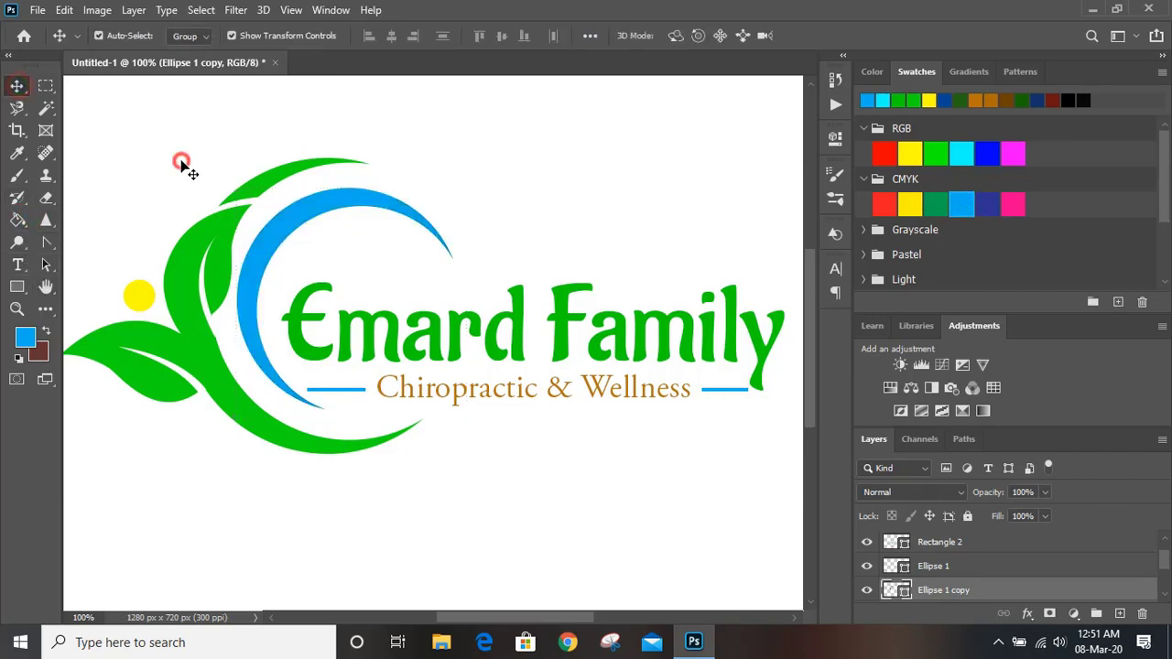
Step: Fill the yellow circle between the leaves with the light blue CMYK swatch
{"action": "left_click", "coordinate": [136, 293]}
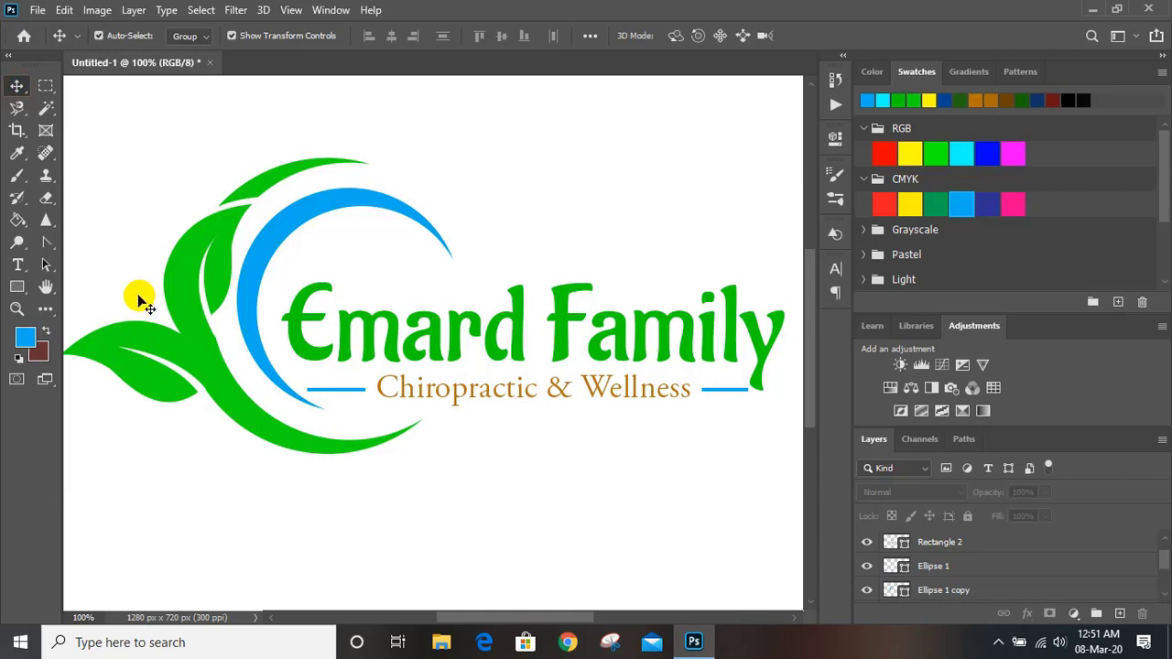
{"action": "left_click", "coordinate": [17, 220]}
{"action": "left_click", "coordinate": [961, 204]}
{"action": "key", "text": "shift+alt+BackSpace"}
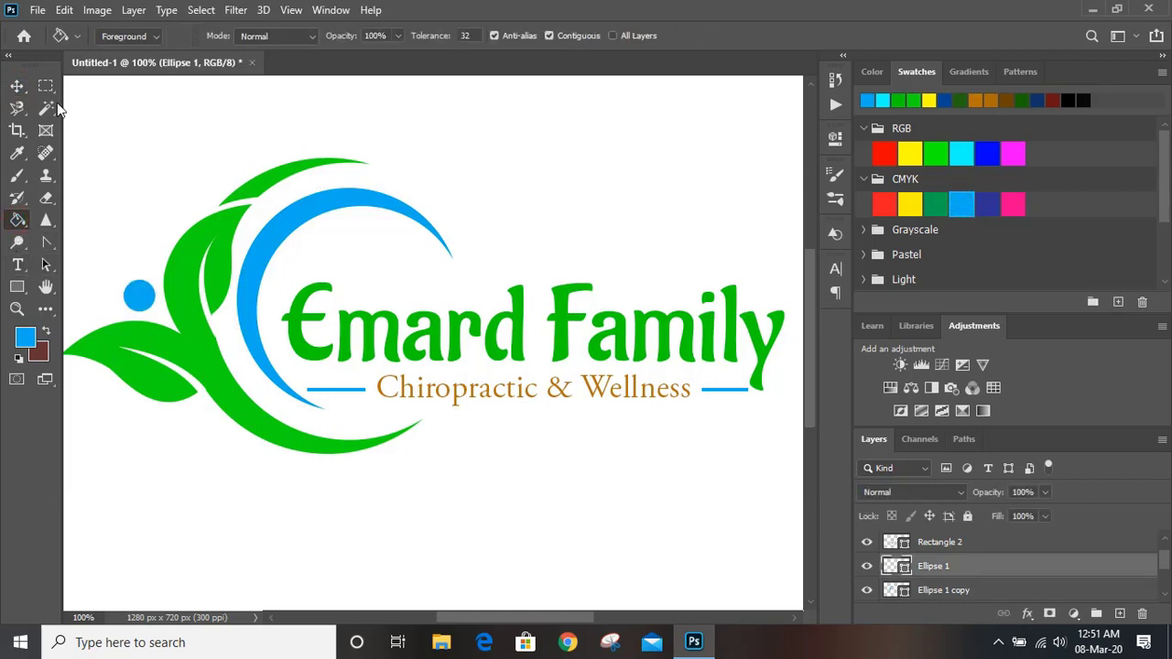
{"action": "left_click", "coordinate": [17, 85]}
{"action": "left_click", "coordinate": [269, 88]}
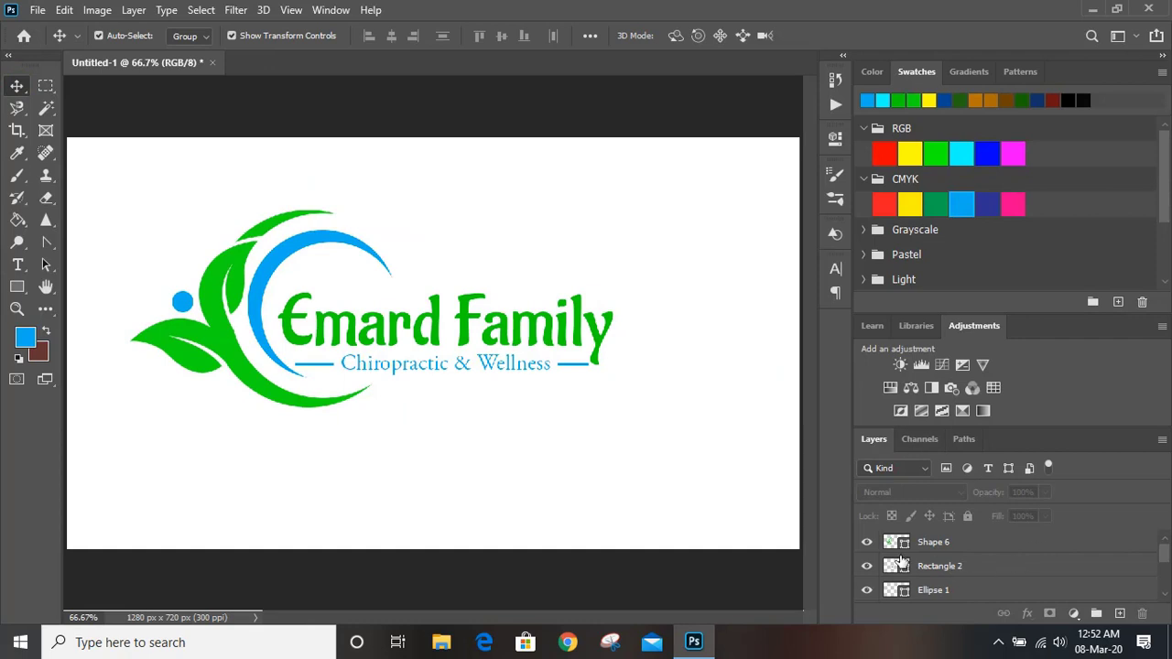
Step: Hide the Background layer and group all the logo's shape and text layers
{"action": "scroll", "coordinate": [925, 567], "scroll_direction": "down", "scroll_amount": 5}
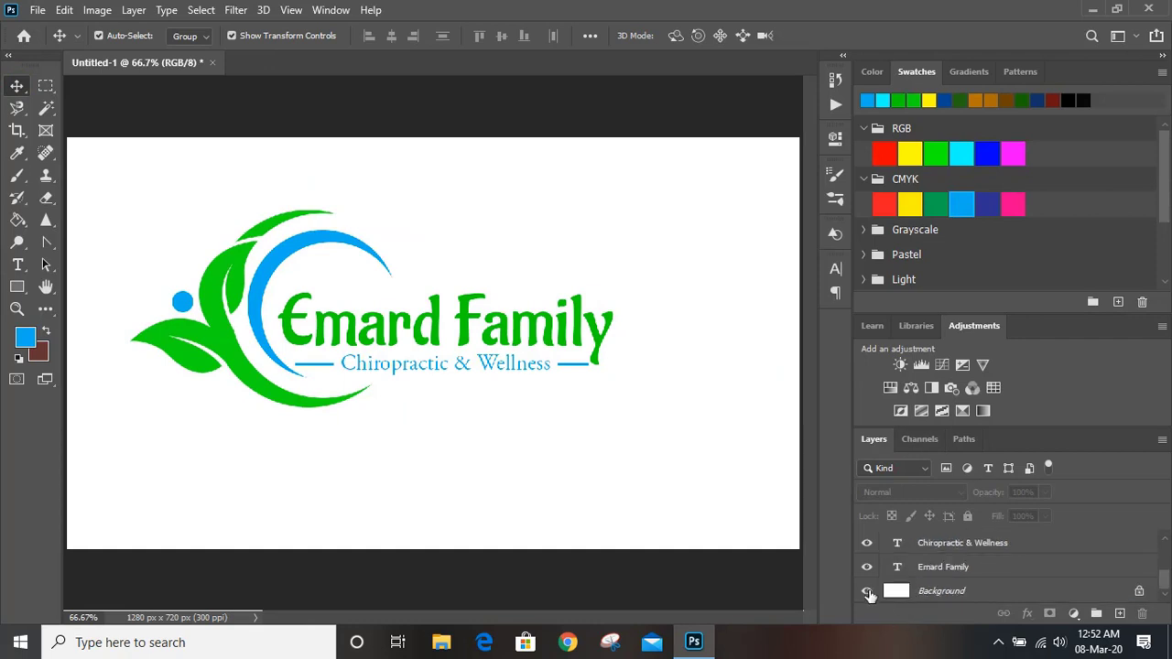
{"action": "left_click", "coordinate": [867, 591]}
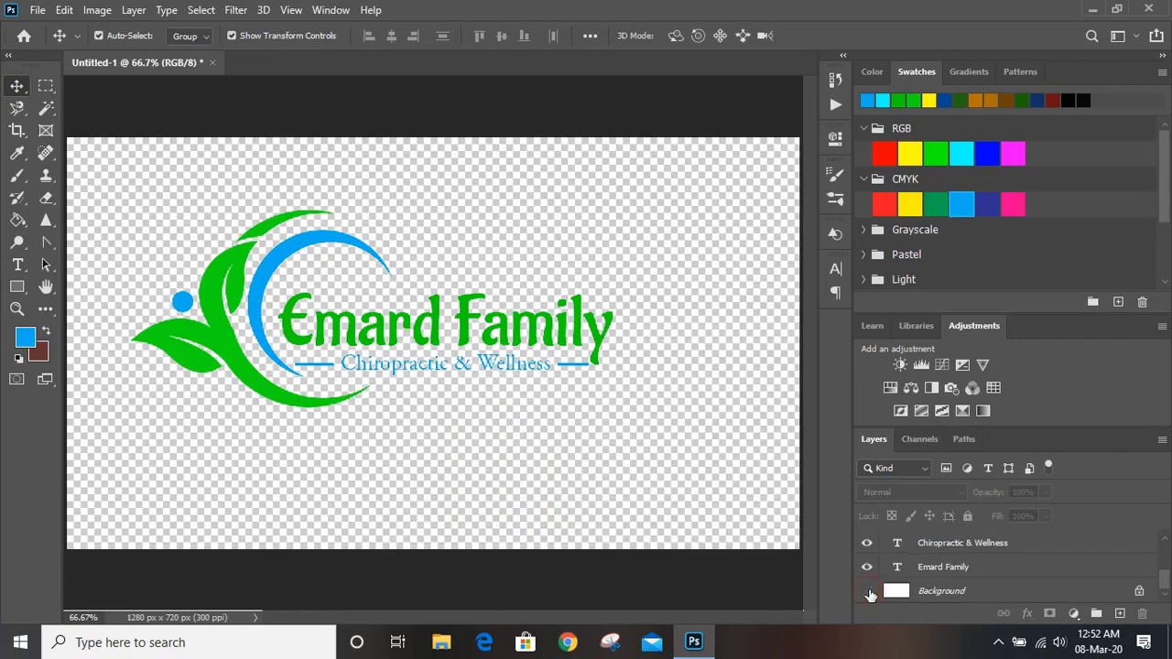
{"action": "left_click", "coordinate": [120, 160]}
{"action": "left_click_drag", "start_coordinate": [120, 160], "coordinate": [621, 424]}
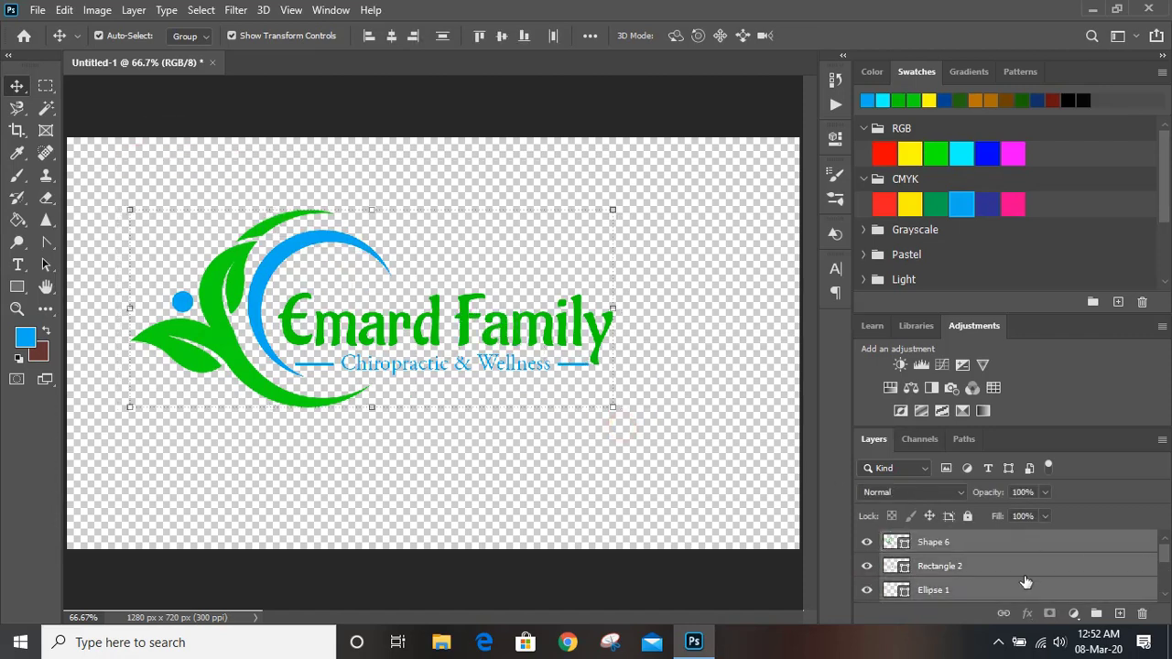
{"action": "left_click", "coordinate": [1096, 614]}
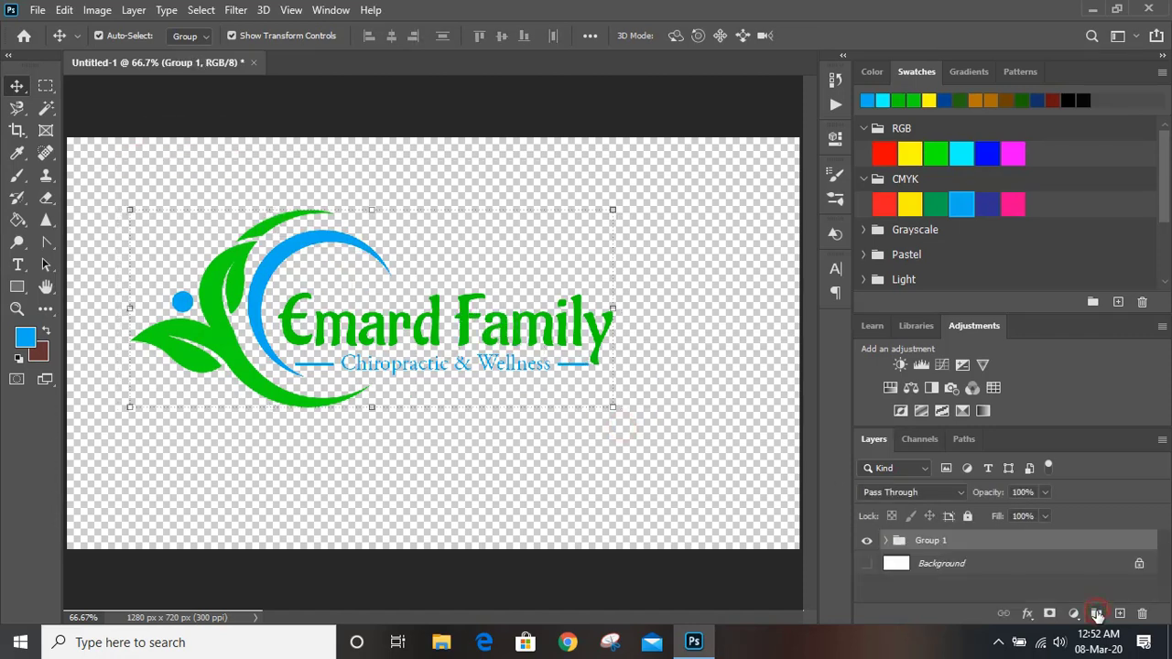
{"action": "left_click", "coordinate": [596, 438]}
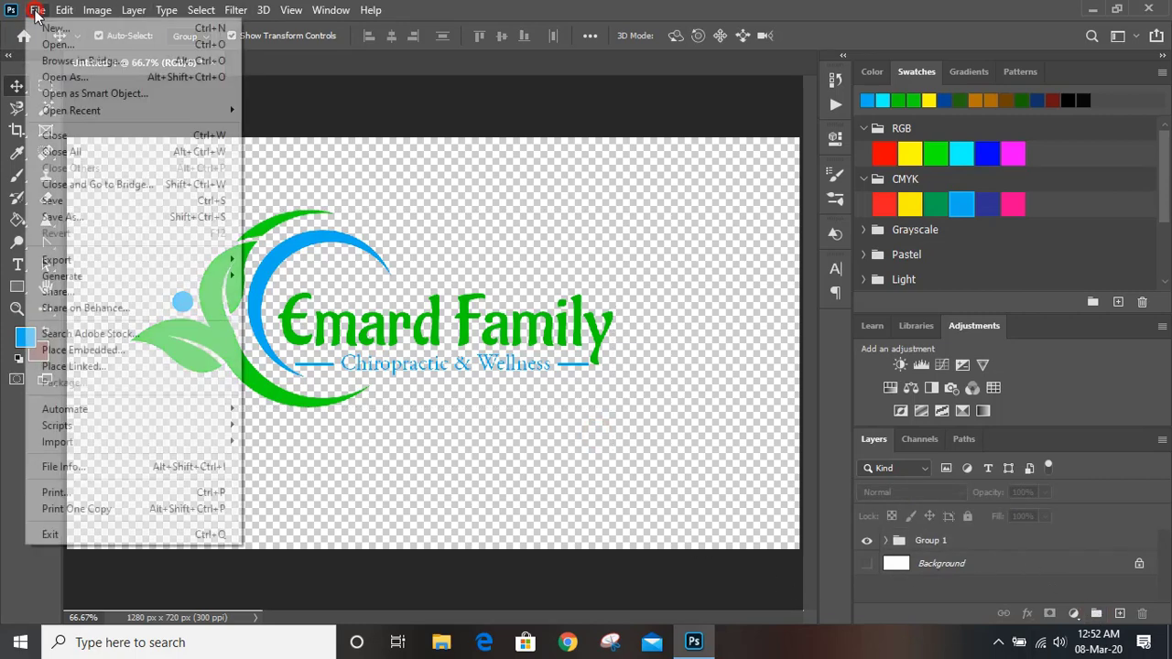
Step: Open the Glass mockup PSD file and open its PlaceHolder smart object for editing
{"action": "left_click", "coordinate": [37, 11]}
{"action": "left_click", "coordinate": [70, 47]}
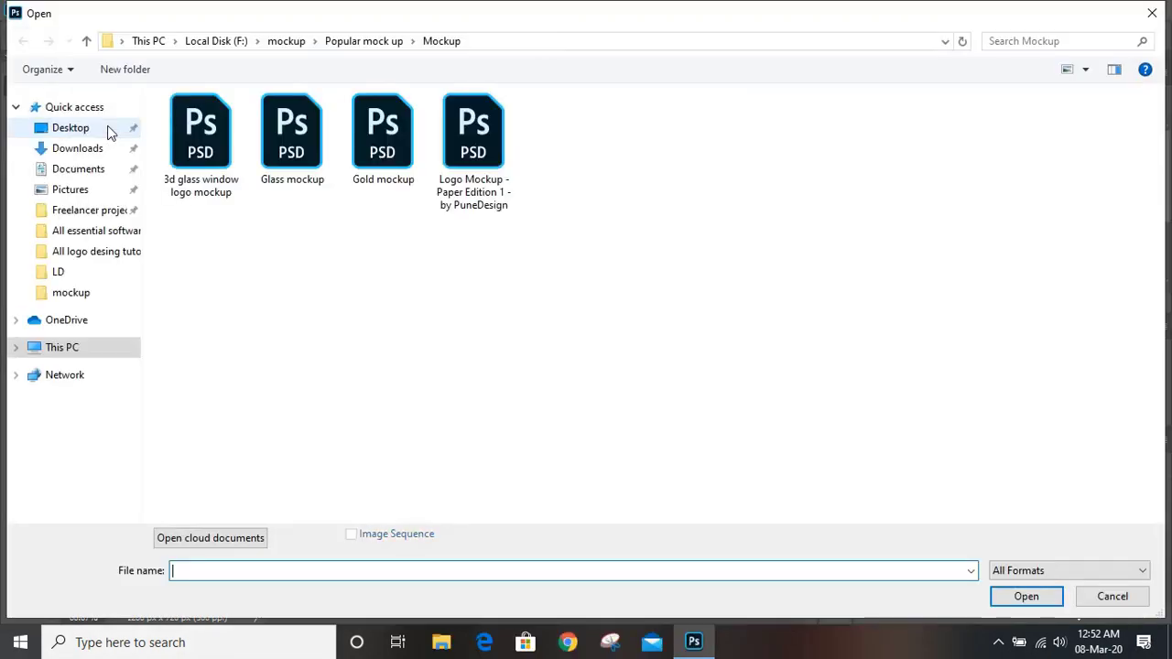
{"action": "double_click", "coordinate": [290, 153]}
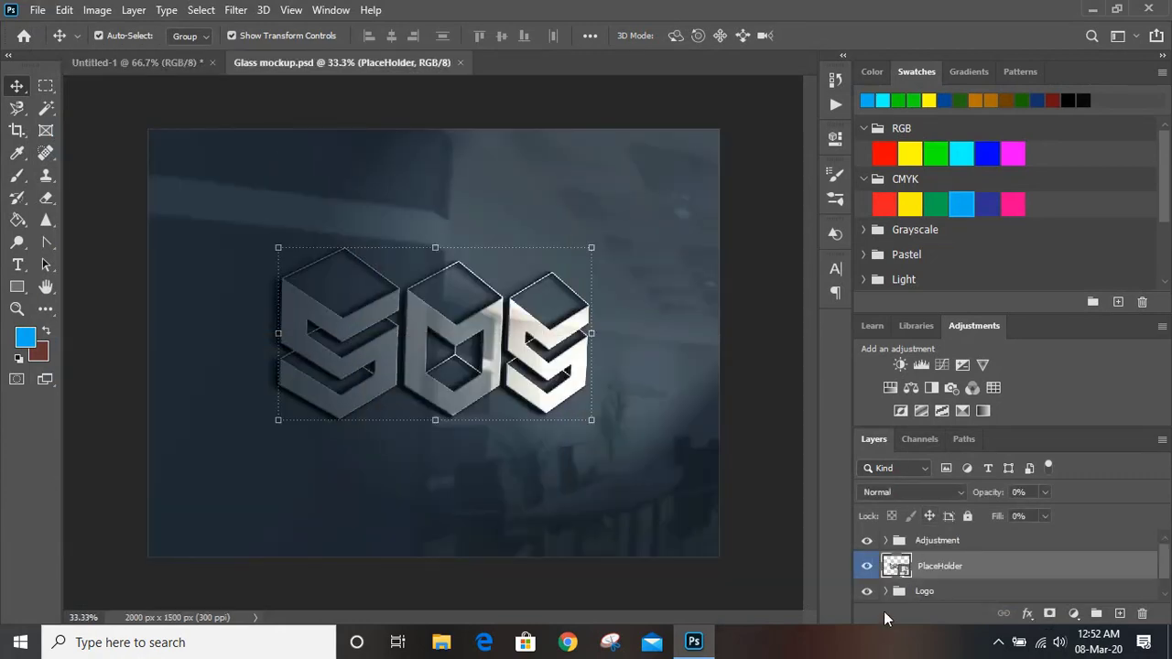
{"action": "double_click", "coordinate": [896, 565]}
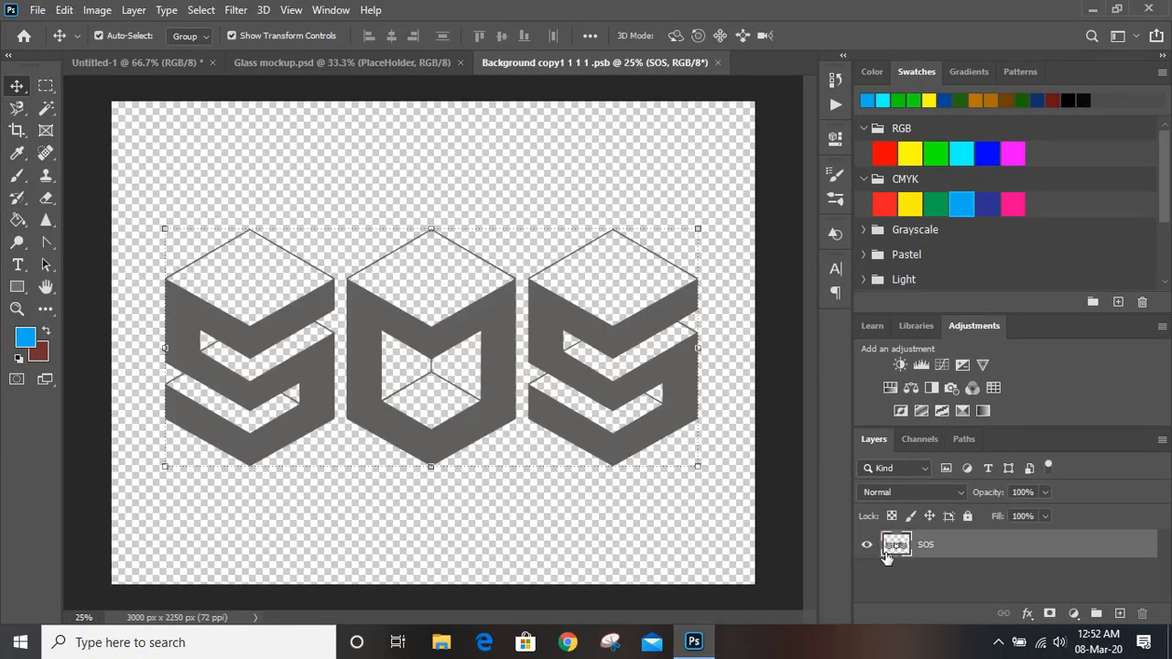
Step: Copy the logo group from Untitled-1 into the placeholder document, accepting the color profile conversion
{"action": "left_click", "coordinate": [144, 64]}
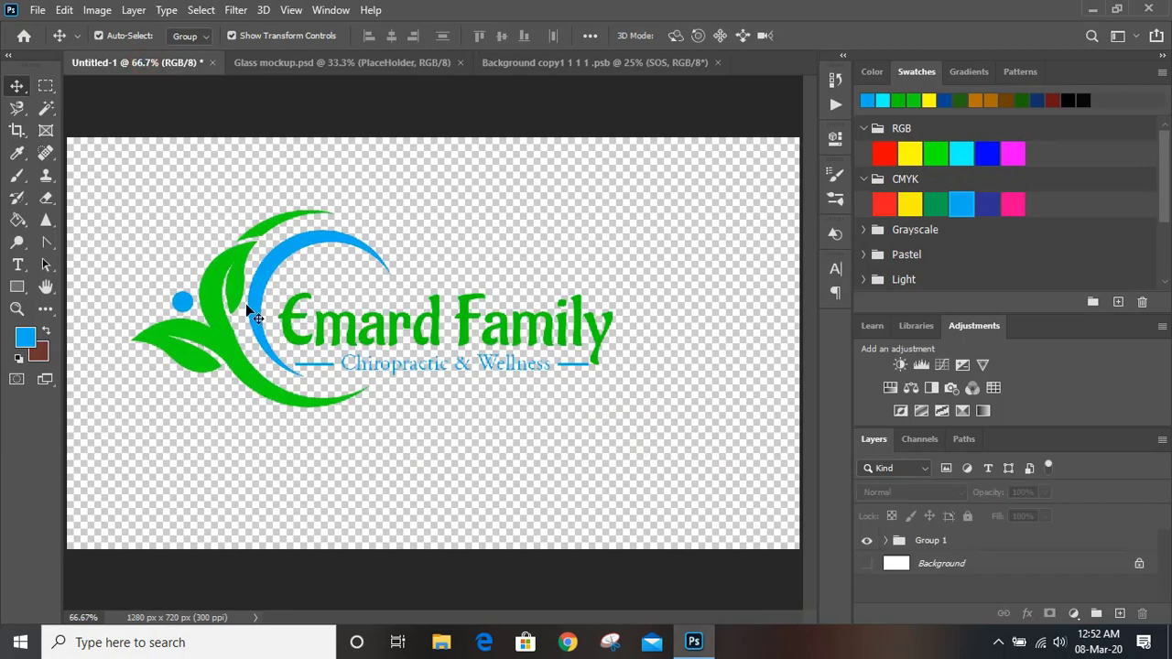
{"action": "left_click_drag", "start_coordinate": [217, 305], "coordinate": [407, 332]}
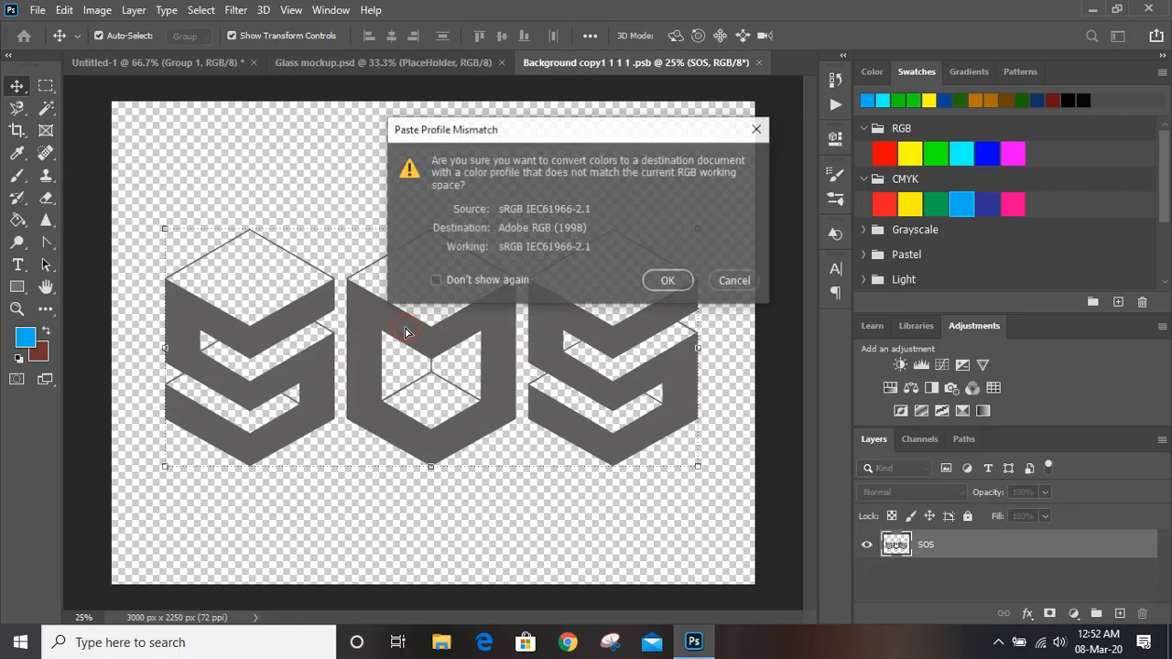
{"action": "left_click", "coordinate": [671, 281]}
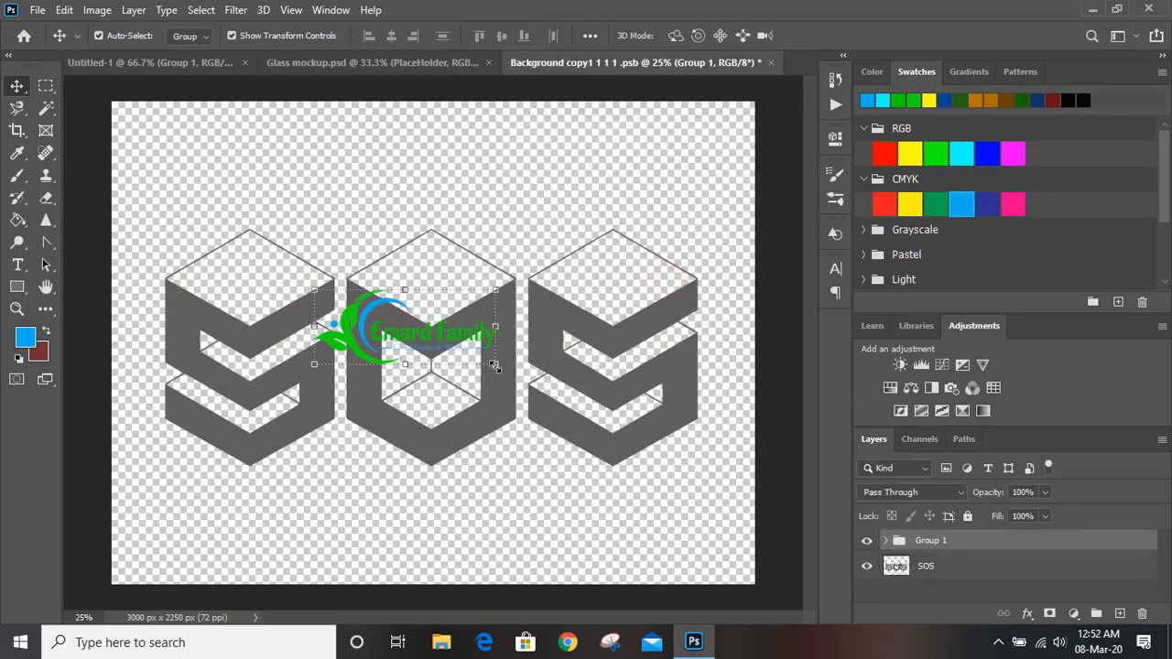
Step: Scale the logo group to about 308.53% and position it over the SOS artwork in the middle of the canvas
{"action": "left_click_drag", "start_coordinate": [494, 366], "coordinate": [670, 486]}
{"action": "mouse_move", "coordinate": [670, 486]}
{"action": "left_mouse_down"}
{"action": "mouse_move", "coordinate": [662, 477]}
{"action": "mouse_move", "coordinate": [668, 484]}
{"action": "left_mouse_up"}
{"action": "left_click_drag", "start_coordinate": [242, 369], "coordinate": [251, 370]}
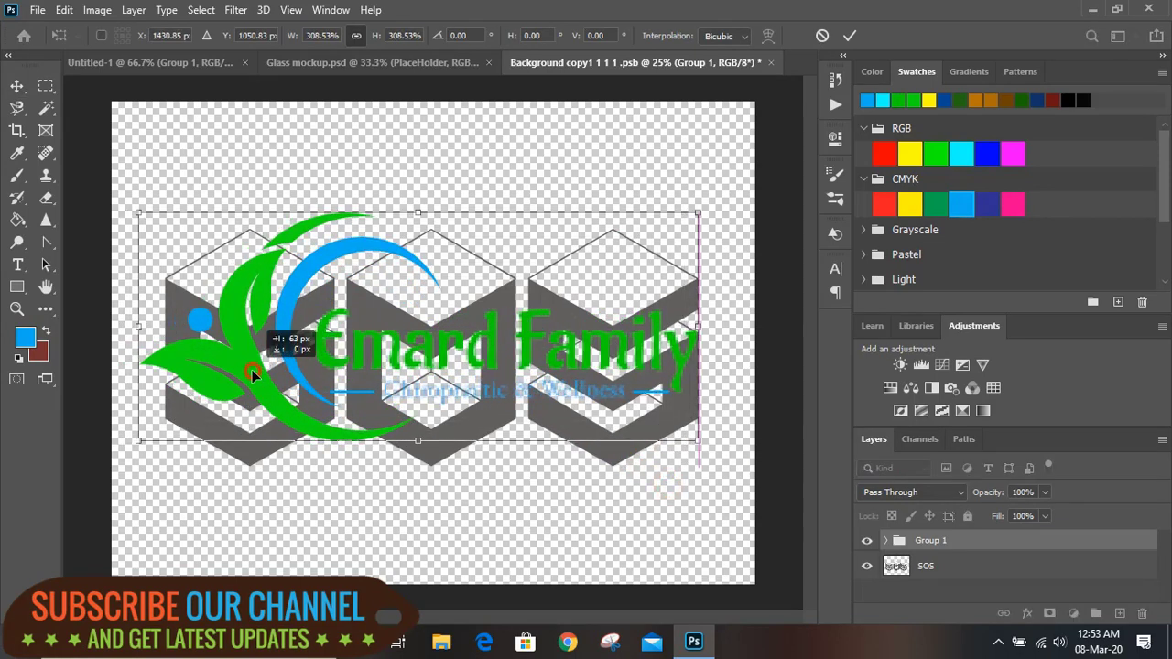
{"action": "left_click", "coordinate": [850, 34]}
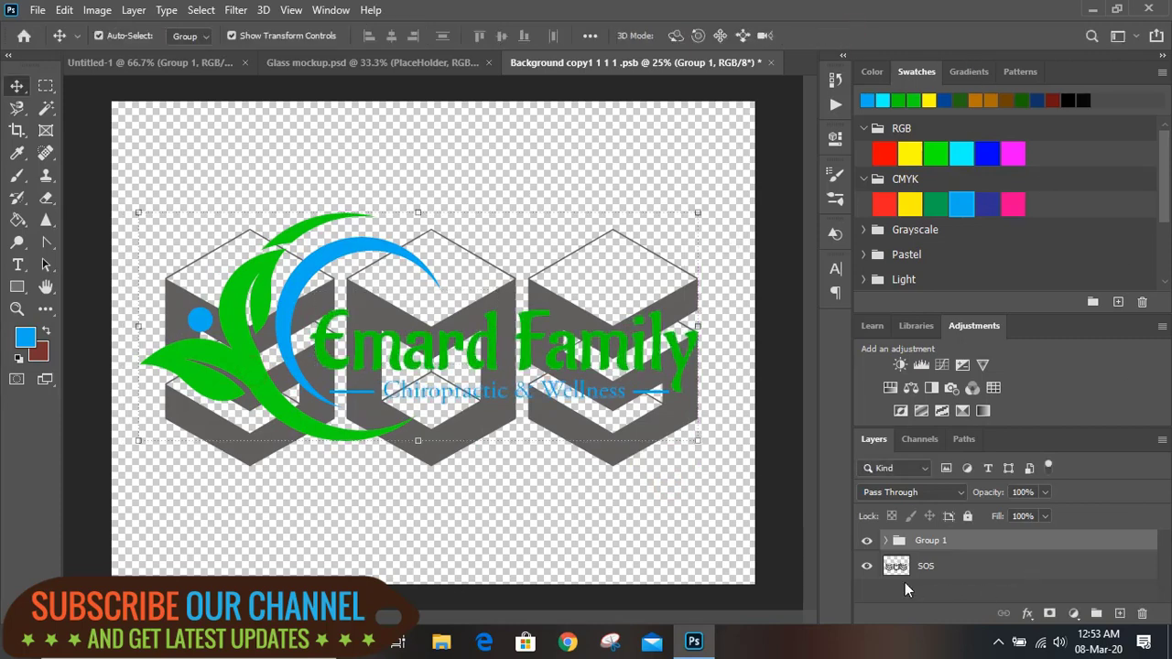
Step: Hide the SOS layer, then save and close the smart object to update the logo in Glass mockup.psd
{"action": "left_click", "coordinate": [867, 566]}
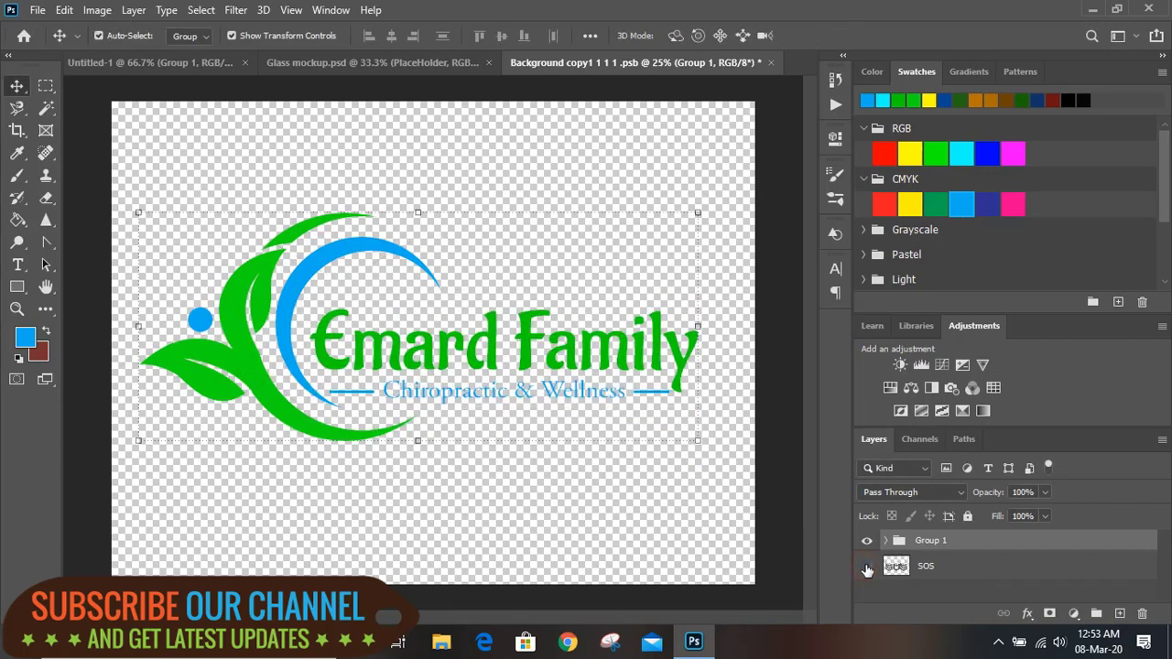
{"action": "left_click", "coordinate": [772, 62]}
{"action": "left_click", "coordinate": [512, 249]}
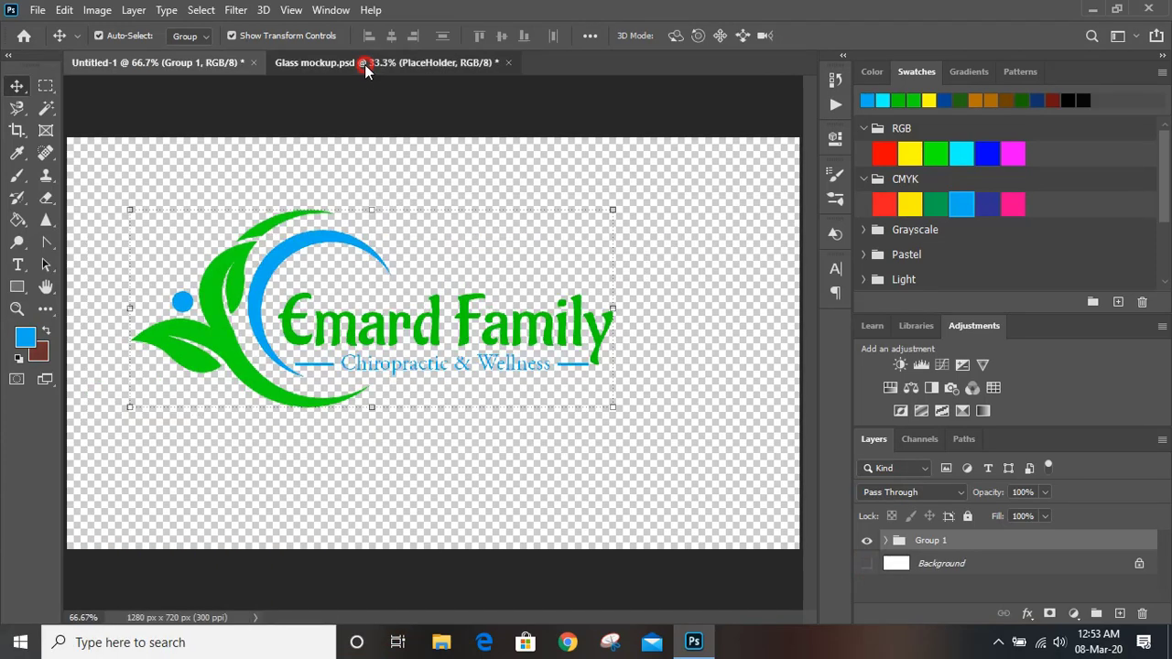
{"action": "left_click", "coordinate": [364, 65]}
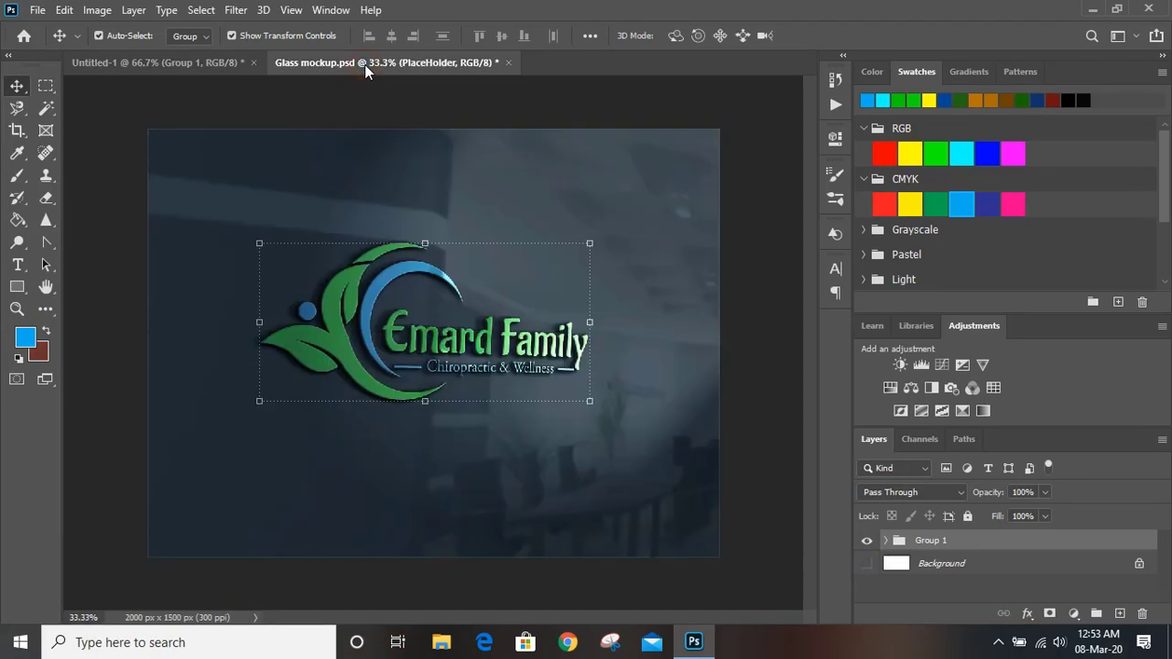
{"action": "left_click", "coordinate": [756, 213]}
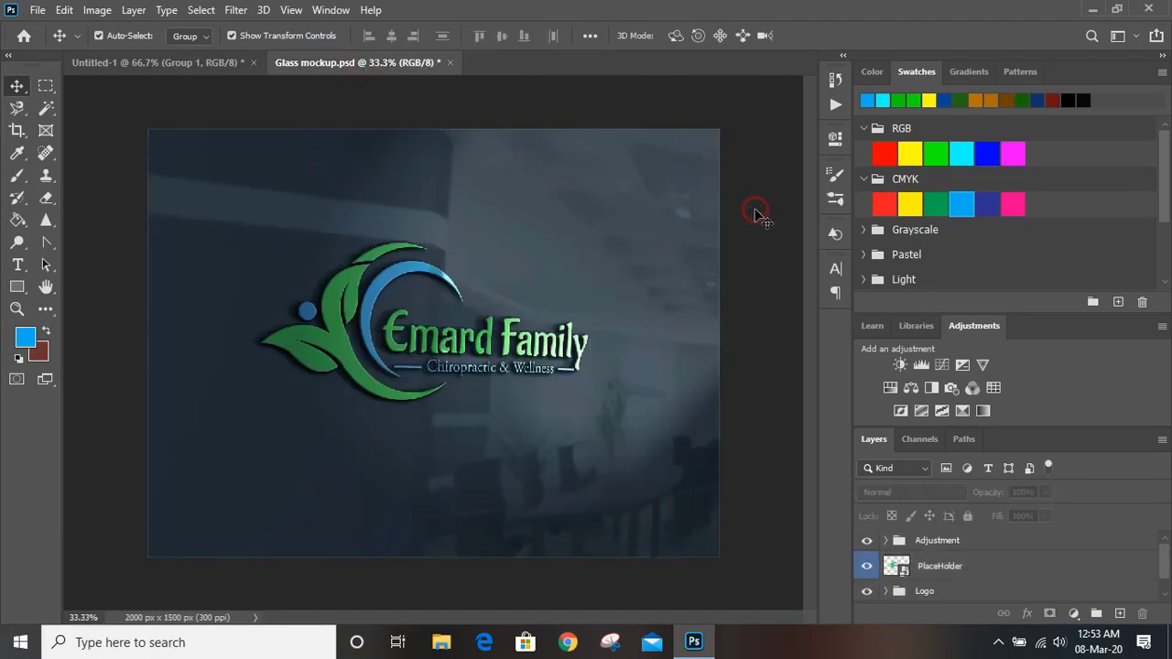
{"action": "key", "text": "ctrl+plus"}
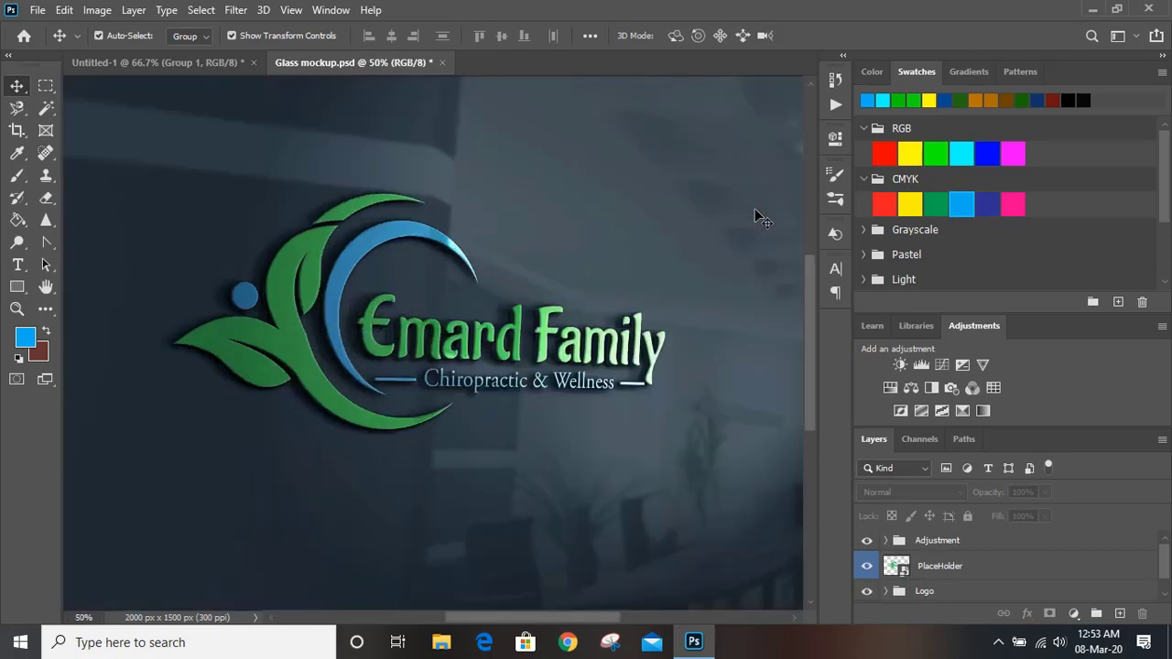